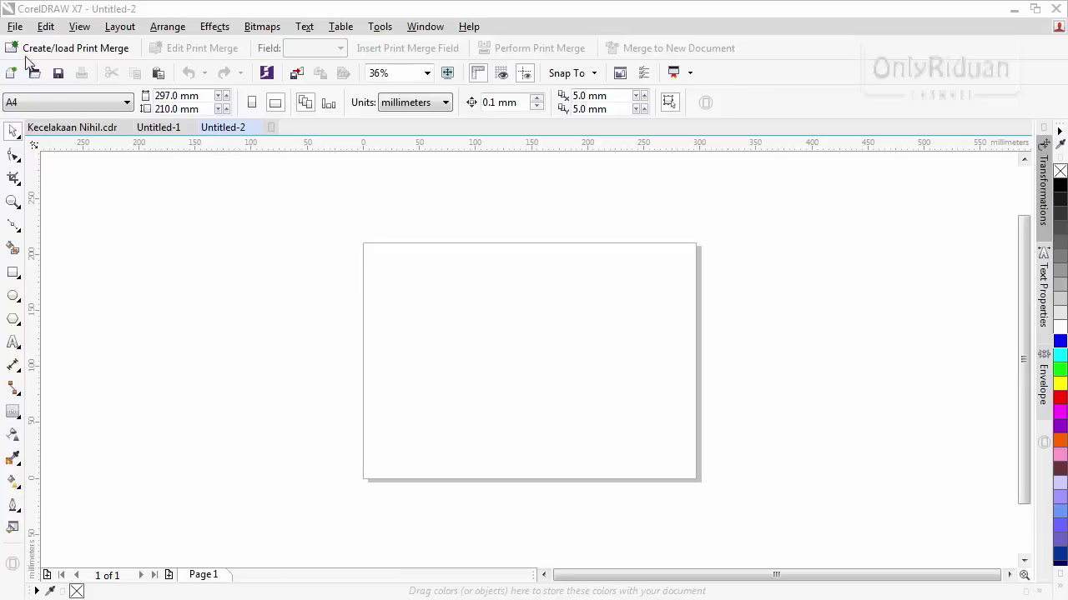
- Import new_library_logo.jpg at its original size and place it in the empty area beside the page's left edge
left_click(14, 27)
left_click(46, 282)
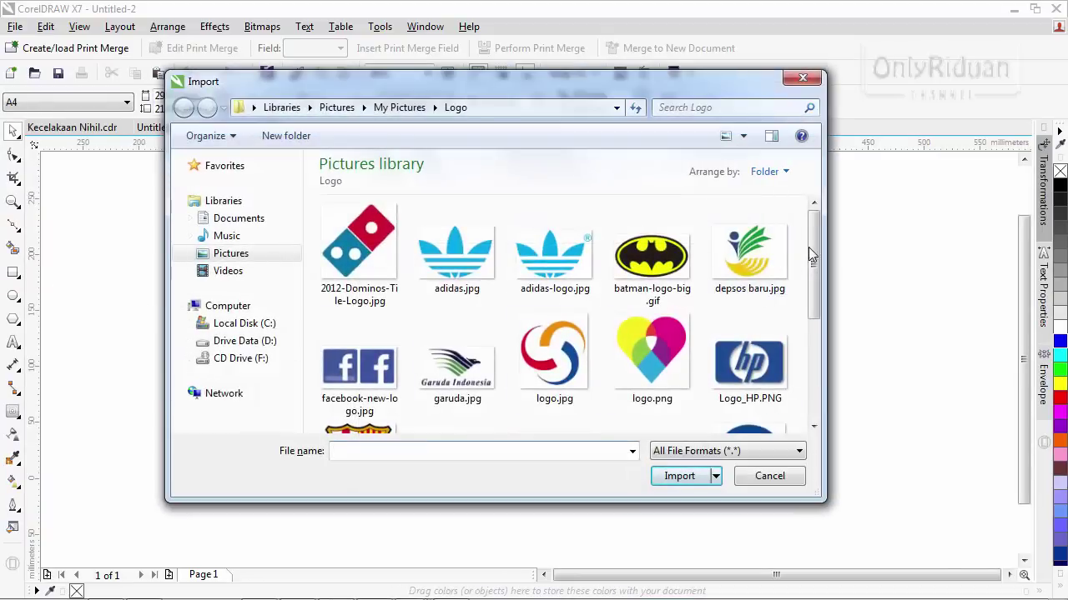
left_click_drag(818, 258, 823, 340)
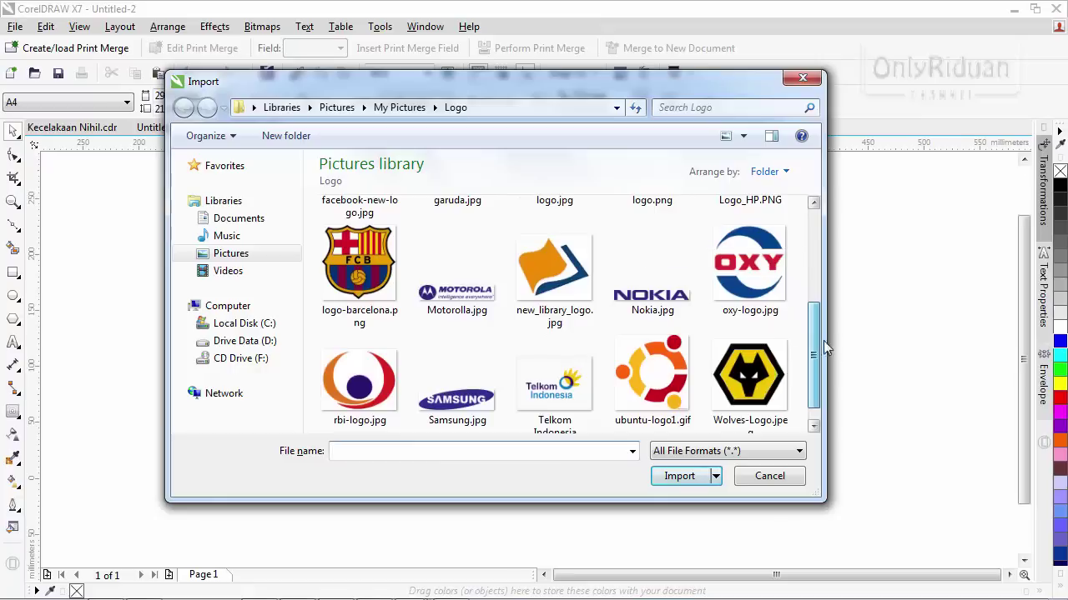
left_click(546, 324)
left_click(683, 498)
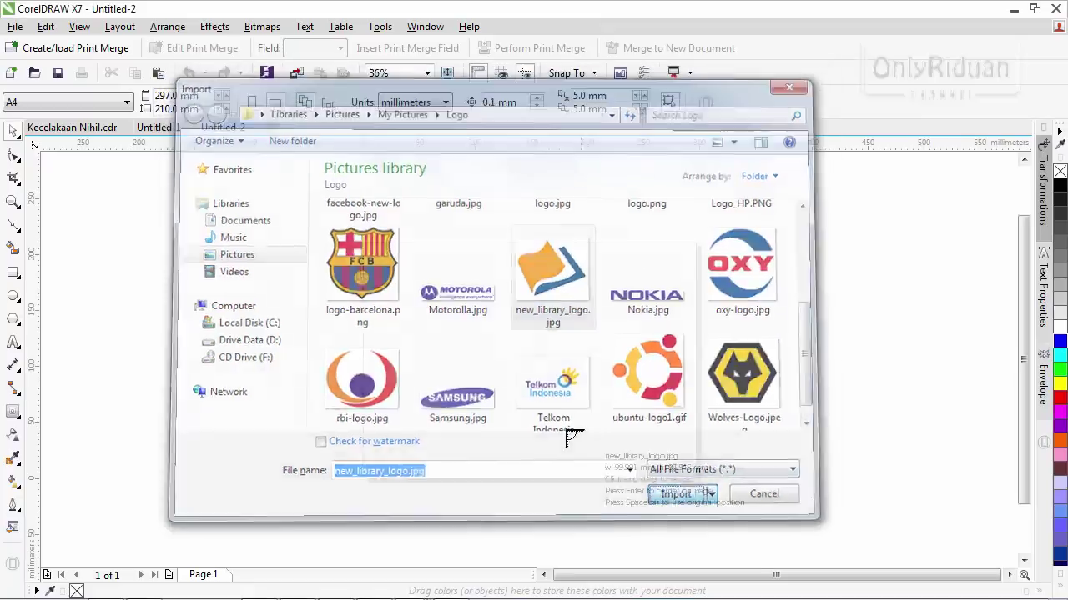
left_click(410, 277)
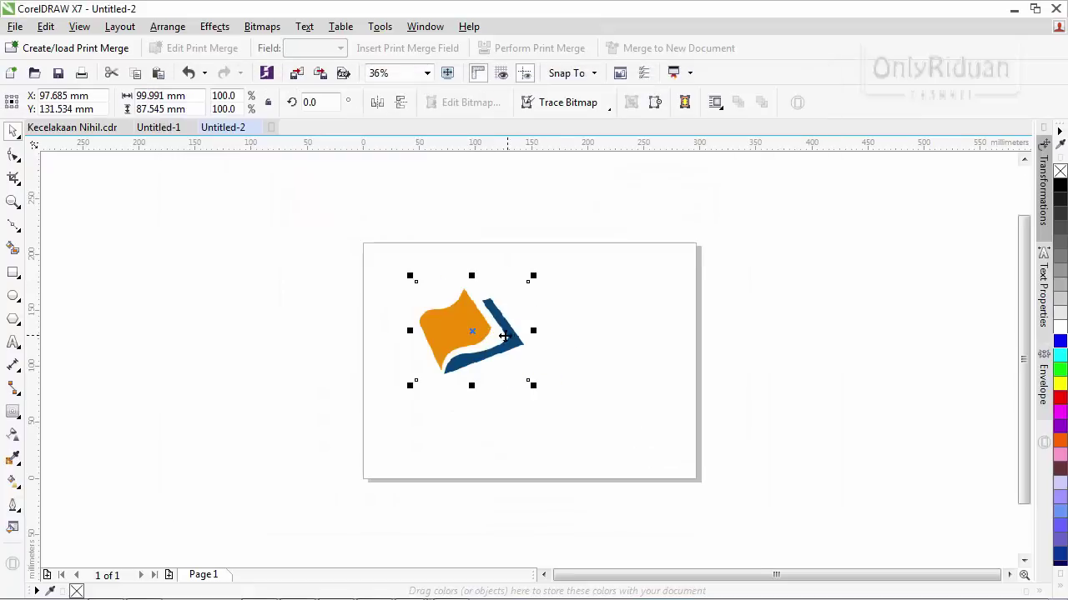
left_click_drag(479, 322, 296, 313)
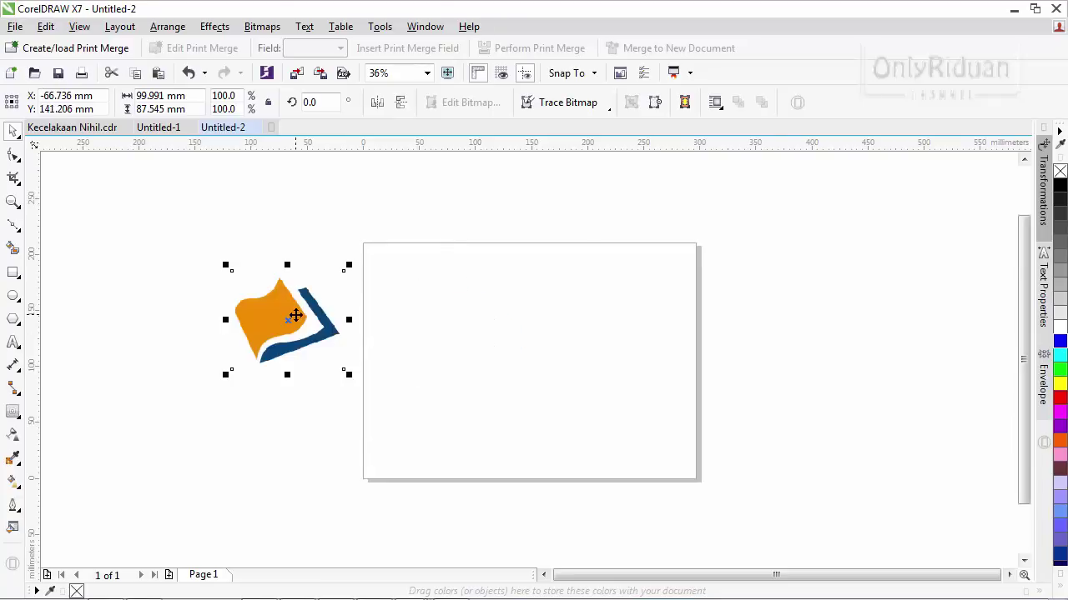
- Examine the edges of the blue shape in the imported logo bitmap at high magnification
scroll(296, 314, "up", 5)
scroll(489, 329, "up", 3)
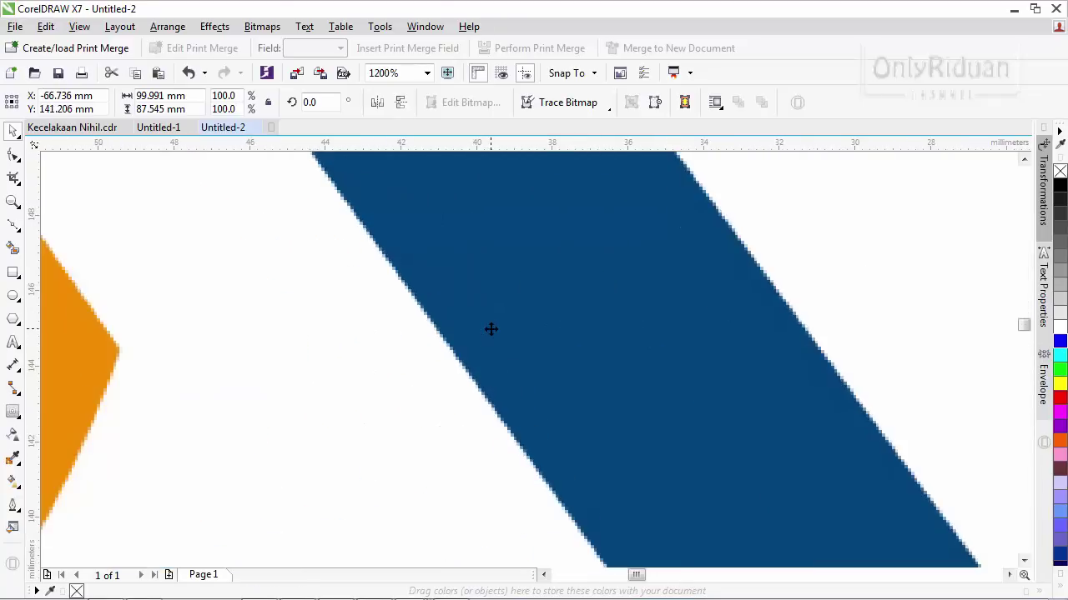
scroll(510, 332, "down", 5)
scroll(535, 372, "up", 1)
scroll(535, 372, "up", 3)
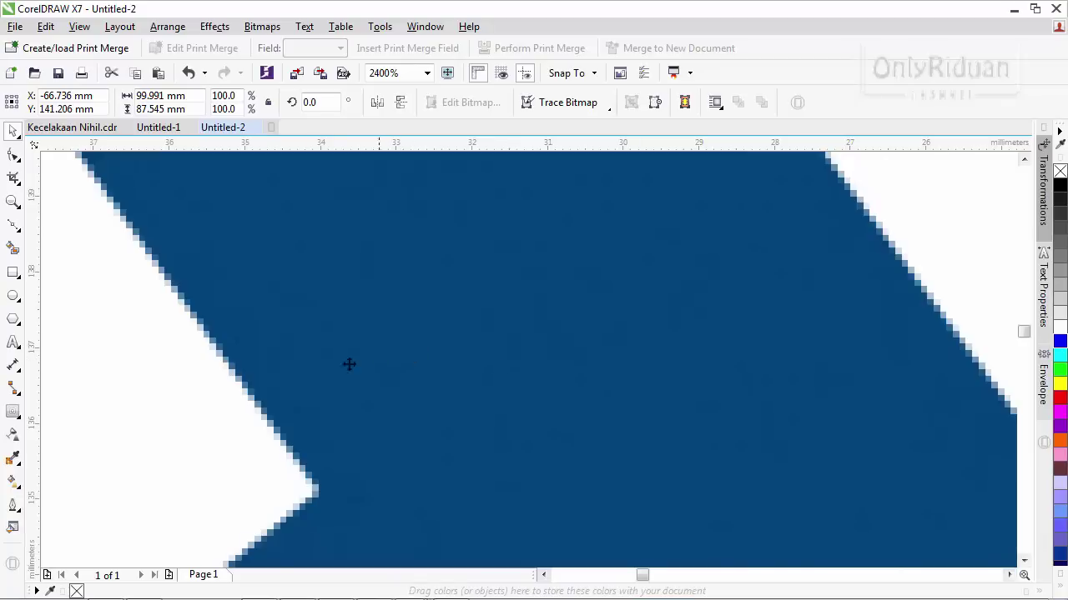
scroll(290, 392, "down", 3)
scroll(299, 392, "up", 3)
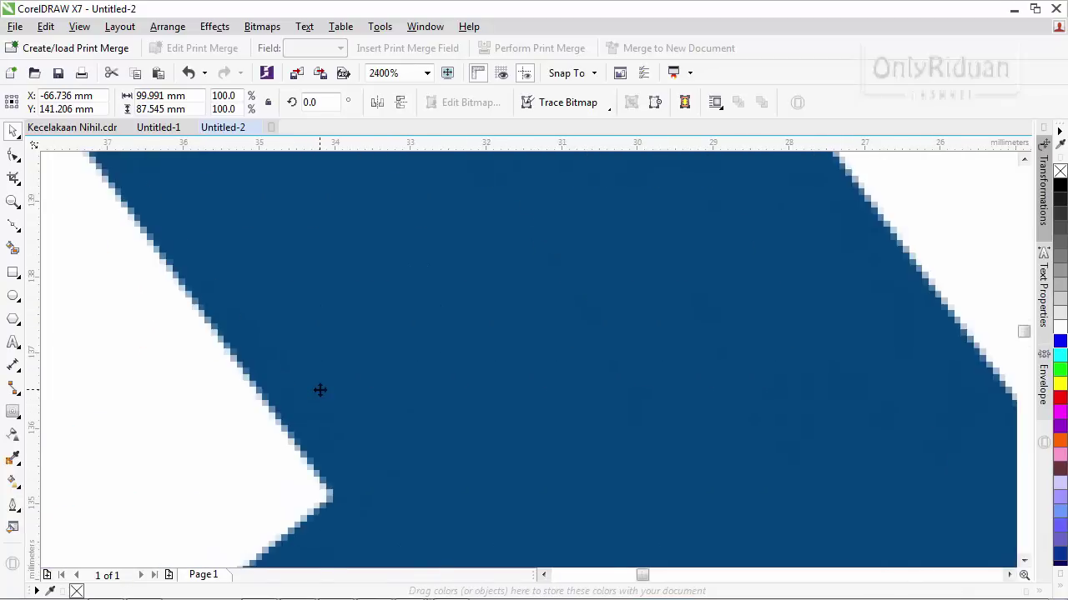
scroll(324, 388, "down", 6)
- Convert the logo bitmap to vector with Quick Trace and set the traced copy apart to the right of the original
left_click_drag(279, 357, 306, 317)
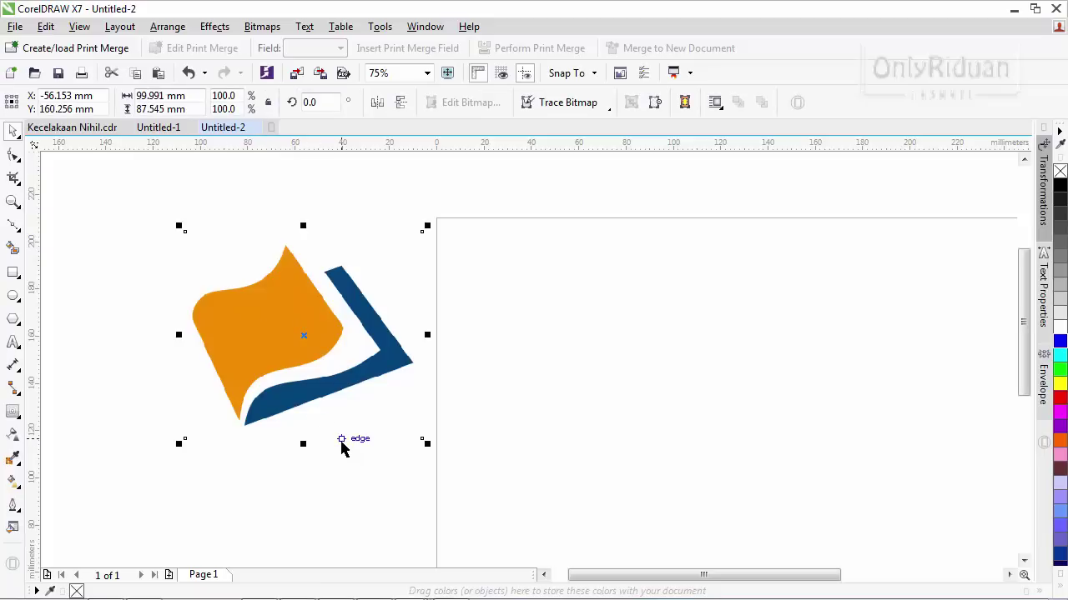
left_click(158, 361)
left_click(263, 337)
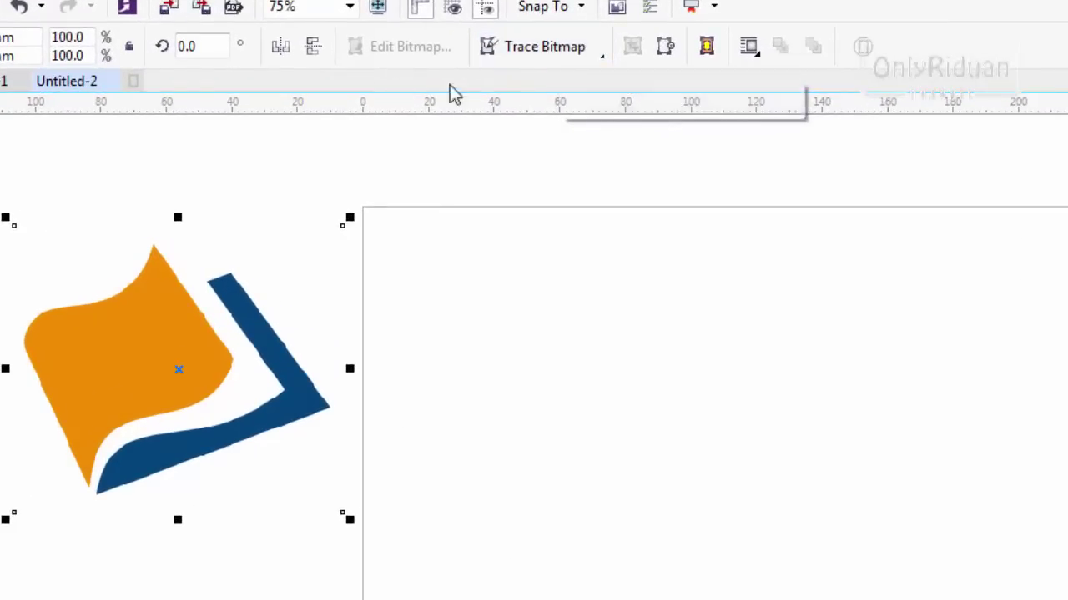
left_click(588, 52)
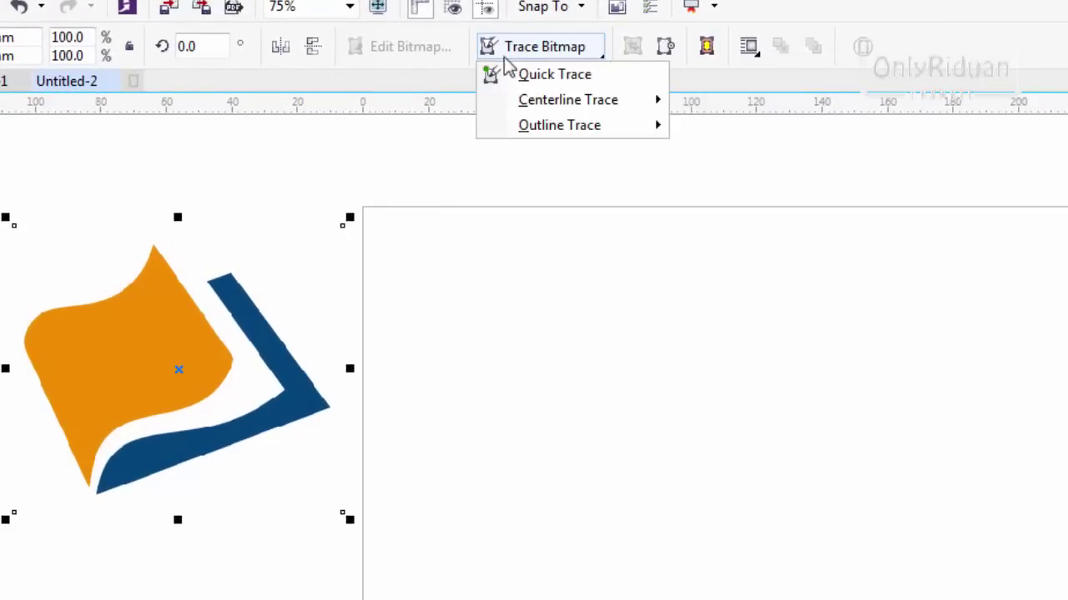
left_click(565, 77)
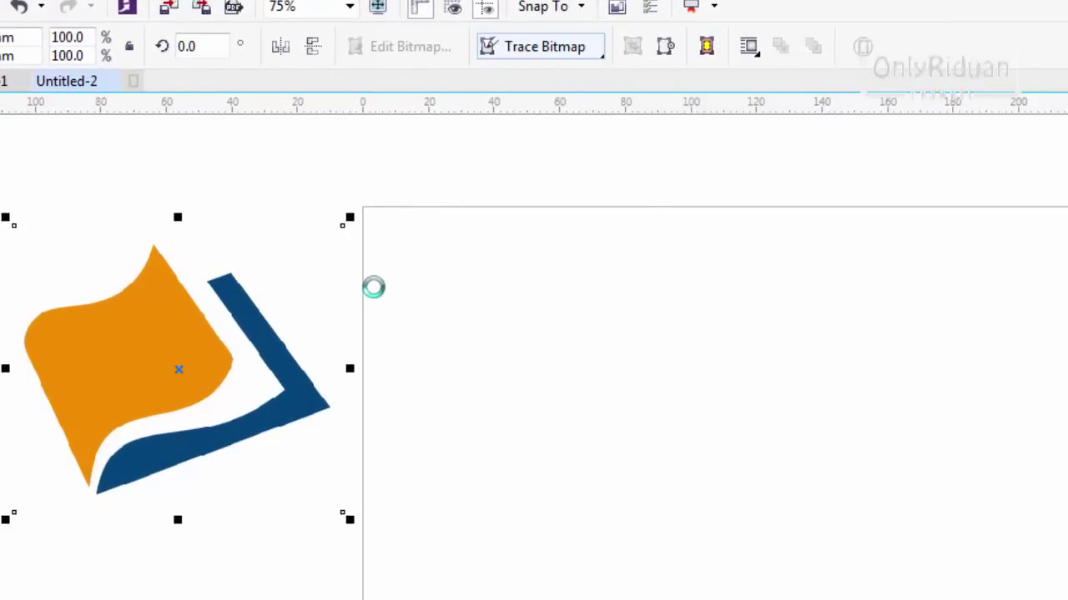
mouse_move(134, 341)
left_mouse_down()
mouse_move(386, 365)
mouse_move(484, 351)
mouse_move(441, 318)
left_mouse_up()
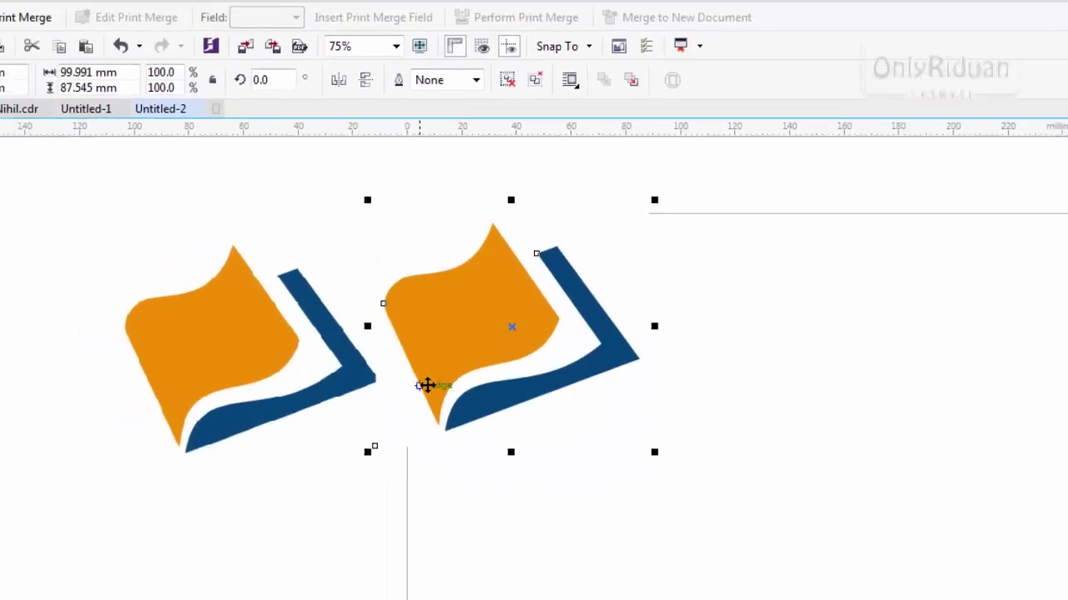
left_click(183, 357)
left_click_drag(306, 328, 281, 339)
- Compare the curve edges of the traced logo with those of the original bitmap up close
scroll(504, 373, "up", 5)
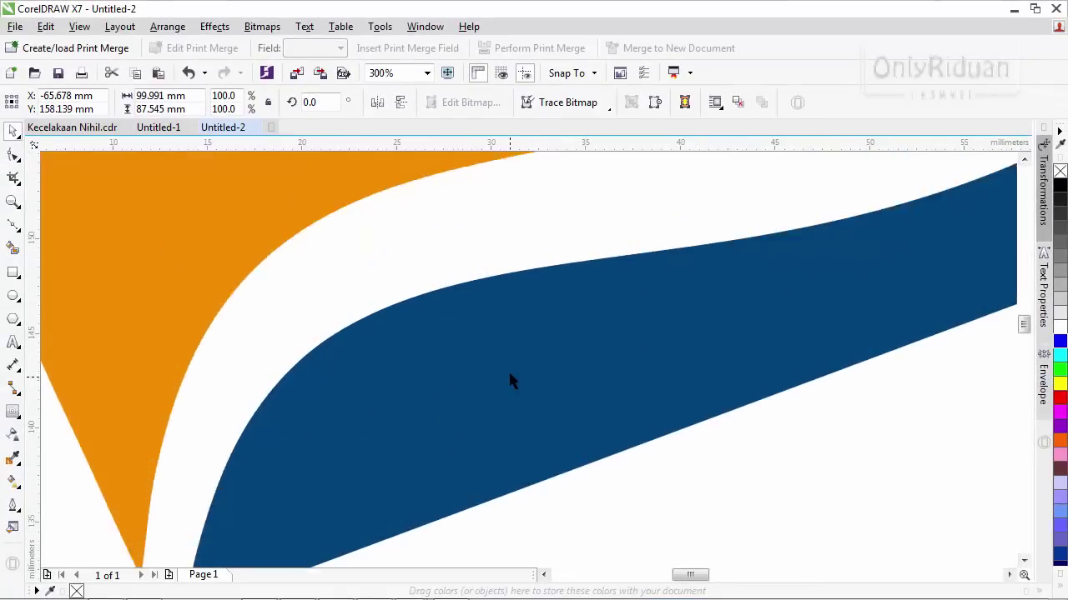
scroll(453, 315, "down", 1)
scroll(381, 248, "up", 2)
scroll(400, 270, "down", 2)
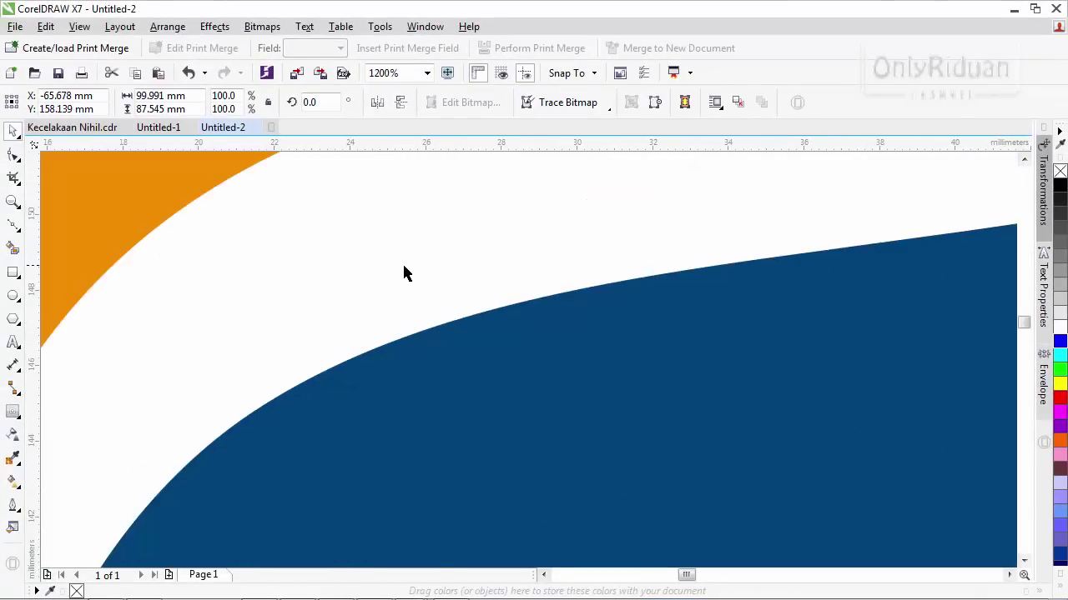
scroll(408, 277, "up", 1)
scroll(408, 278, "down", 5)
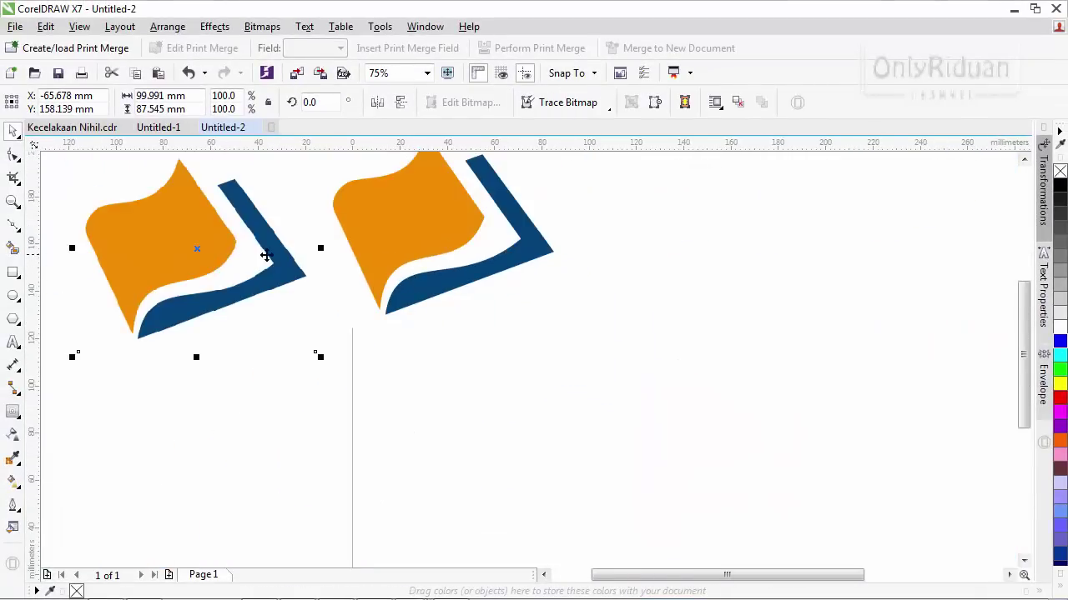
scroll(278, 259, "up", 3)
scroll(279, 260, "up", 2)
scroll(295, 261, "down", 6)
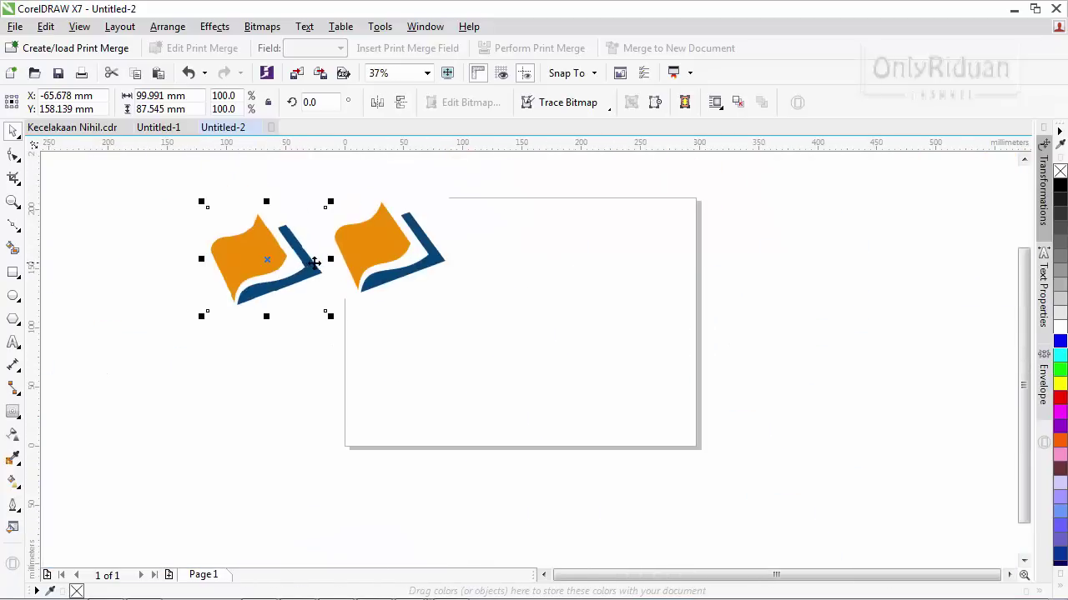
- Reposition the traced logo across the page's left edge, centred at about X 37 mm, Y 167 mm
left_click(373, 264)
mouse_move(396, 245)
left_mouse_down()
mouse_move(420, 266)
mouse_move(405, 253)
left_mouse_up()
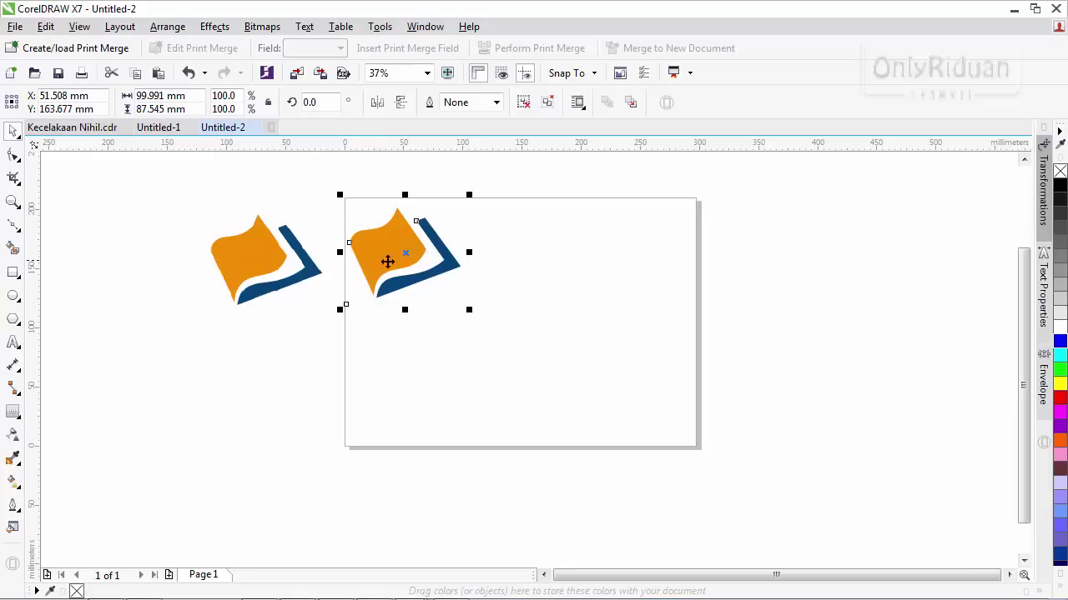
left_click(261, 265)
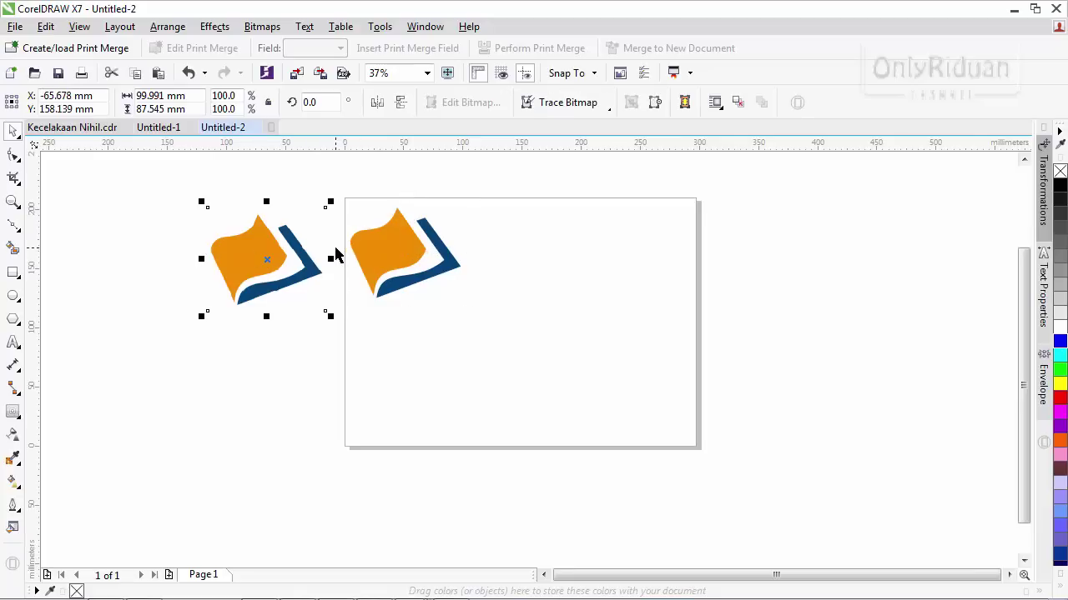
scroll(326, 262, "up", 1)
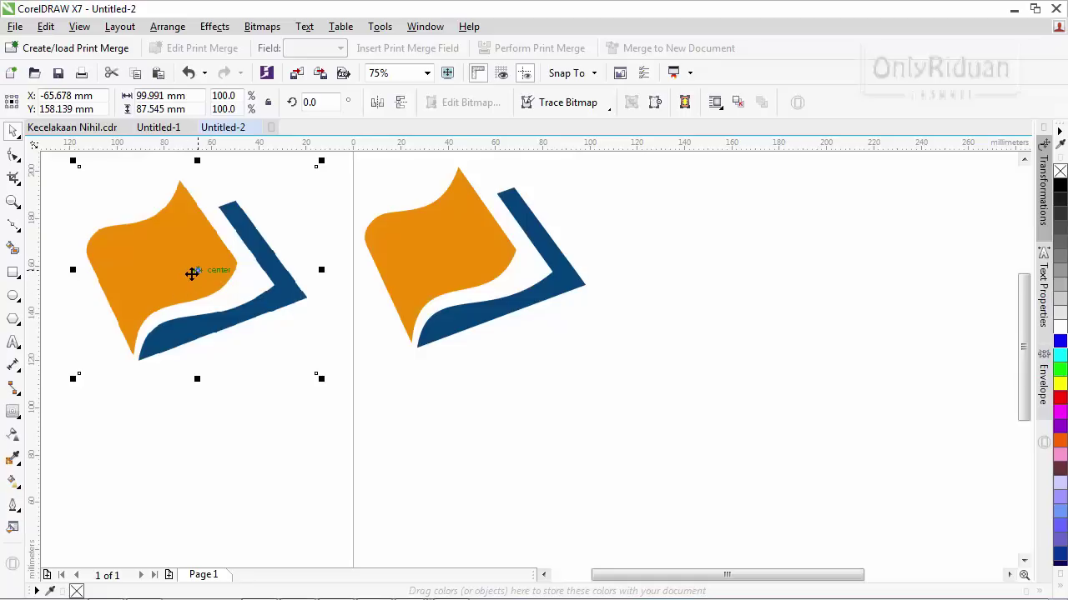
left_click(402, 288)
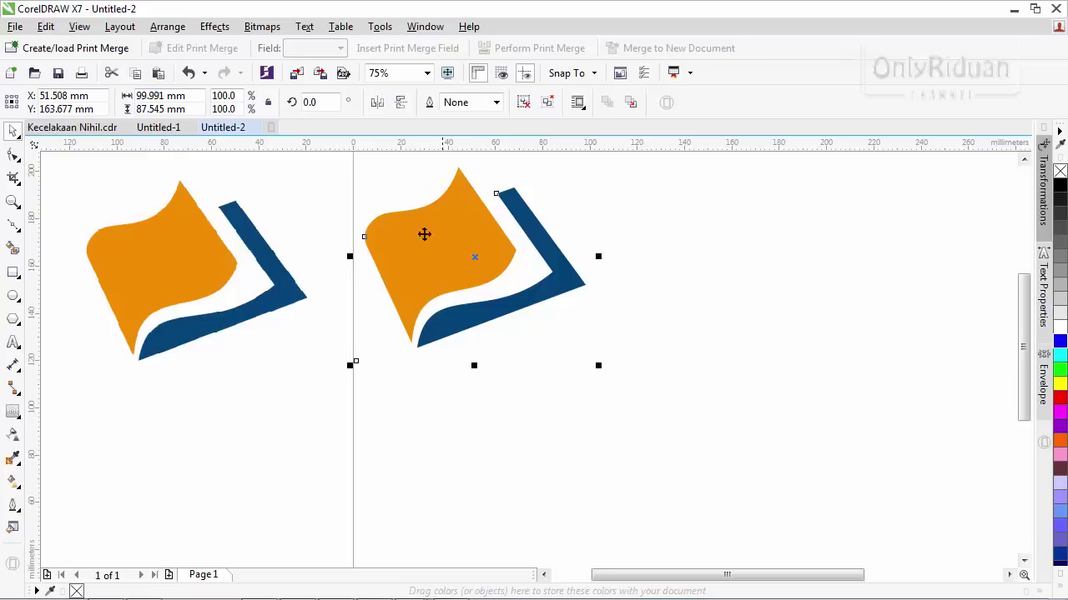
left_click_drag(441, 251, 410, 246)
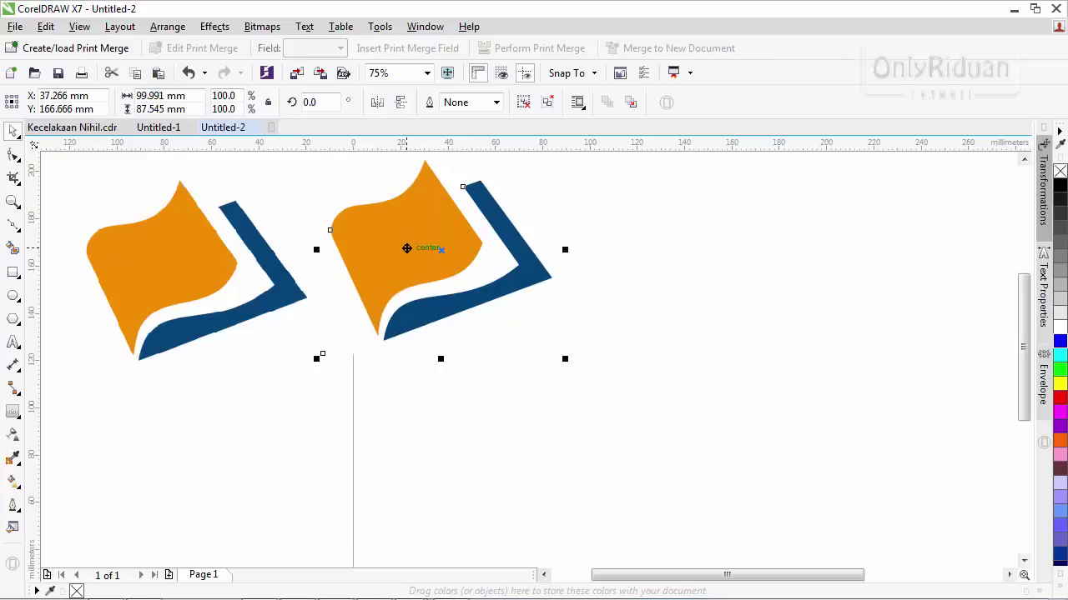
- Reposition the original logo bitmap left of the traced copy, centred at about X -79 mm, Y 152 mm
scroll(408, 247, "down", 2)
left_click(319, 262)
left_click_drag(298, 253, 251, 257)
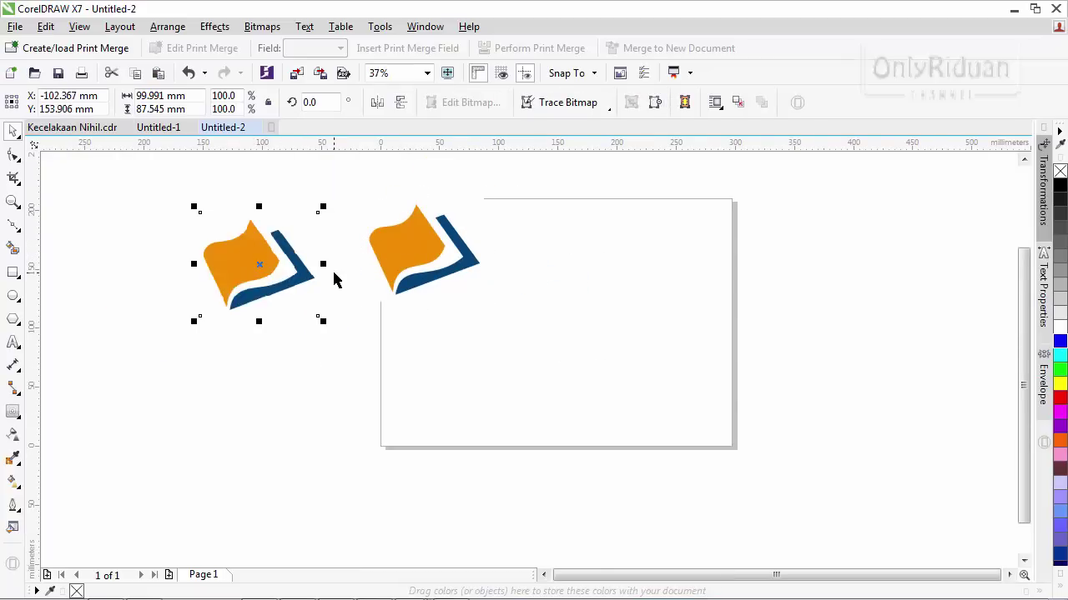
left_click(399, 259)
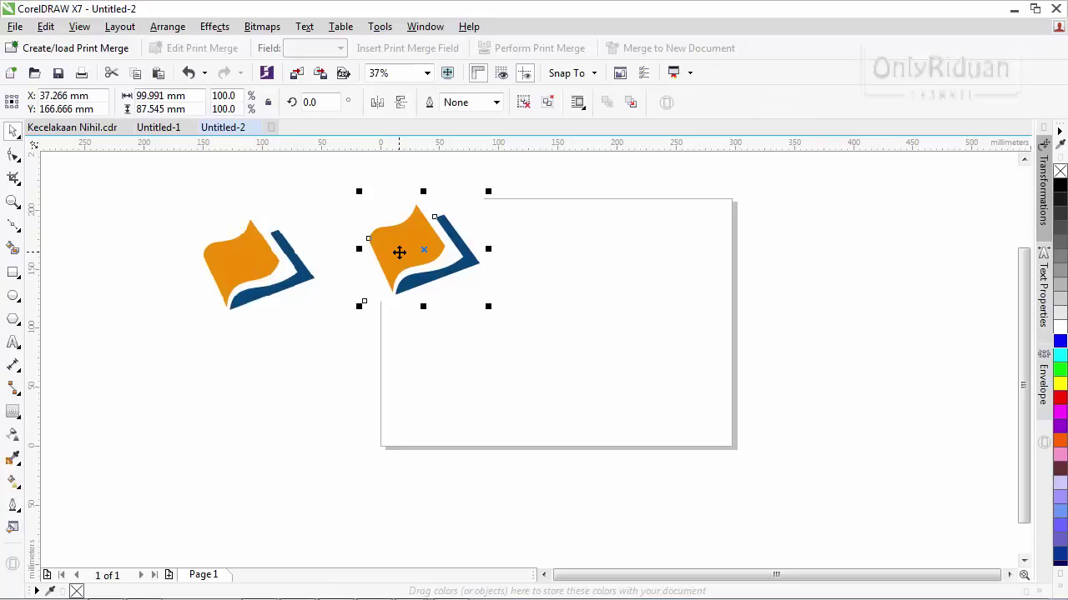
left_click(280, 264)
left_click_drag(257, 262, 287, 267)
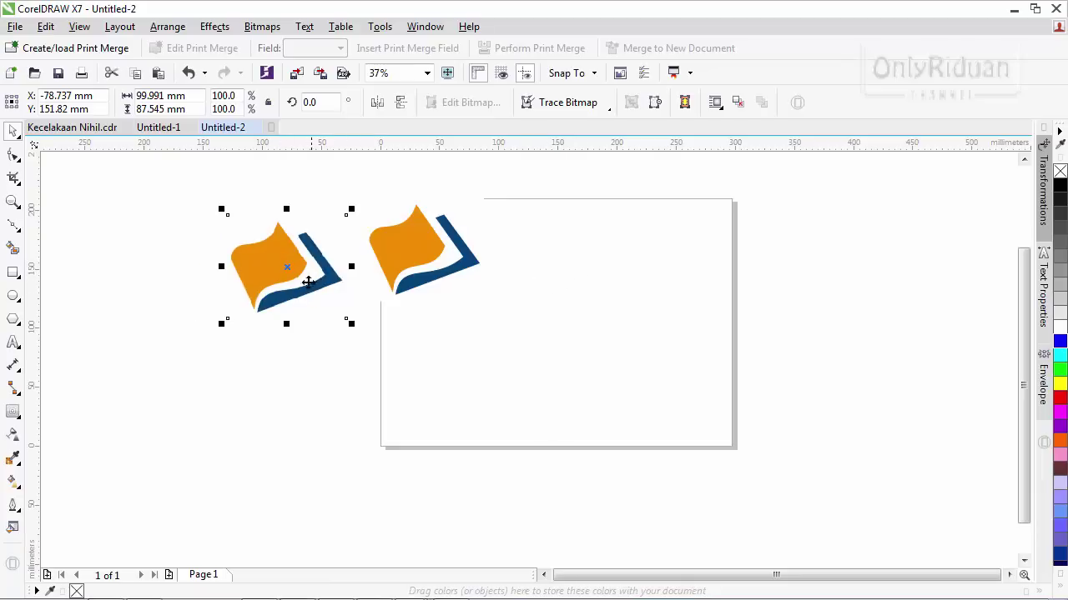
- Inspect the original bitmap's blue edge at high magnification and check the traced logo's outline against it
left_click(406, 259)
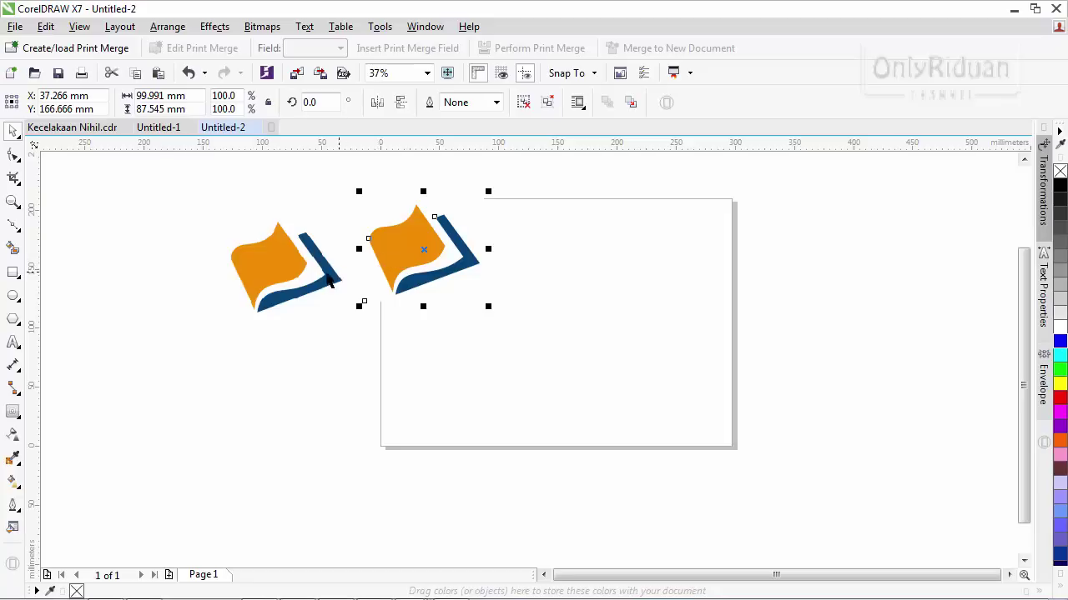
left_click(295, 270)
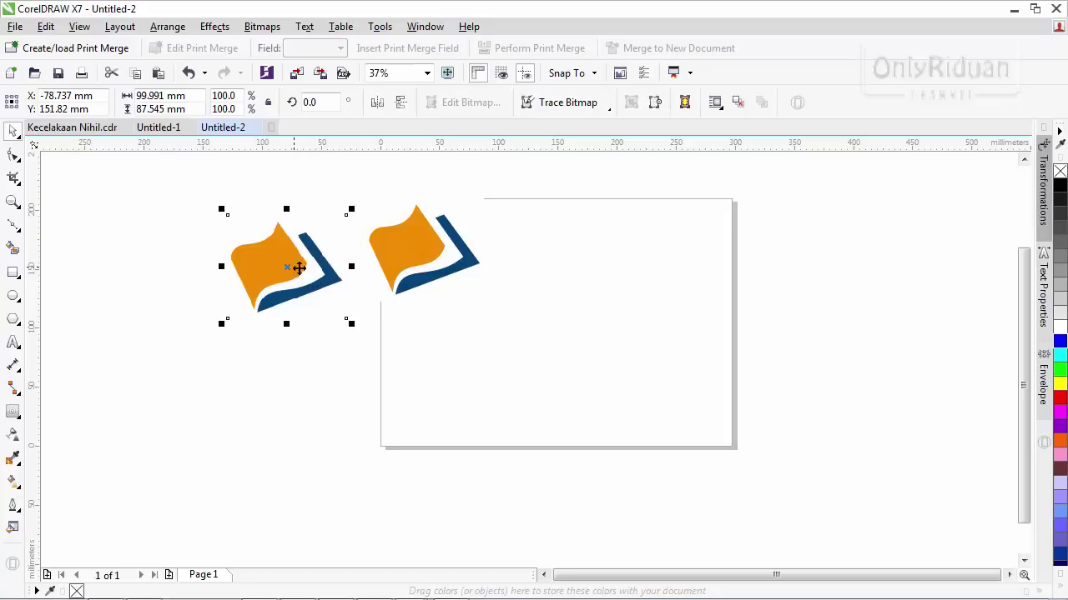
scroll(321, 271, "up", 6)
scroll(326, 269, "up", 3)
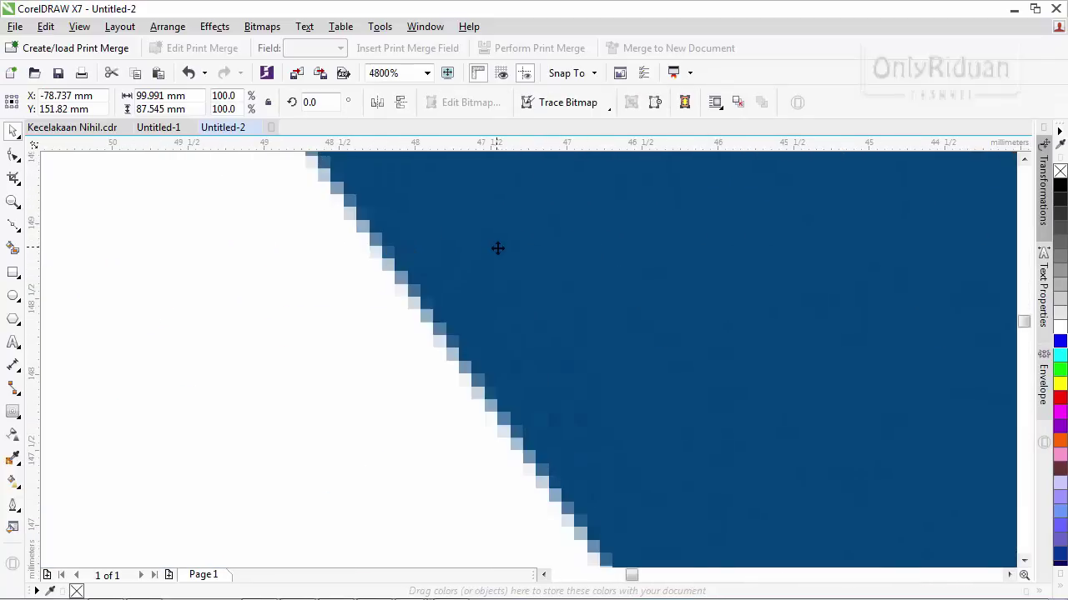
scroll(498, 248, "down", 6)
scroll(566, 260, "down", 5)
scroll(632, 256, "up", 6)
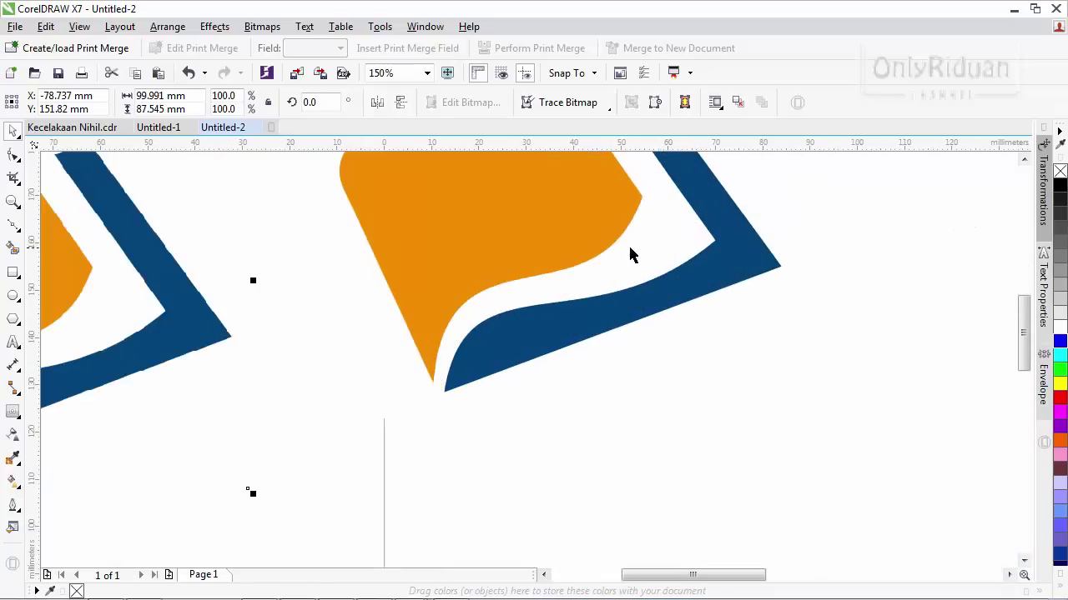
scroll(560, 255, "down", 6)
scroll(560, 254, "down", 2)
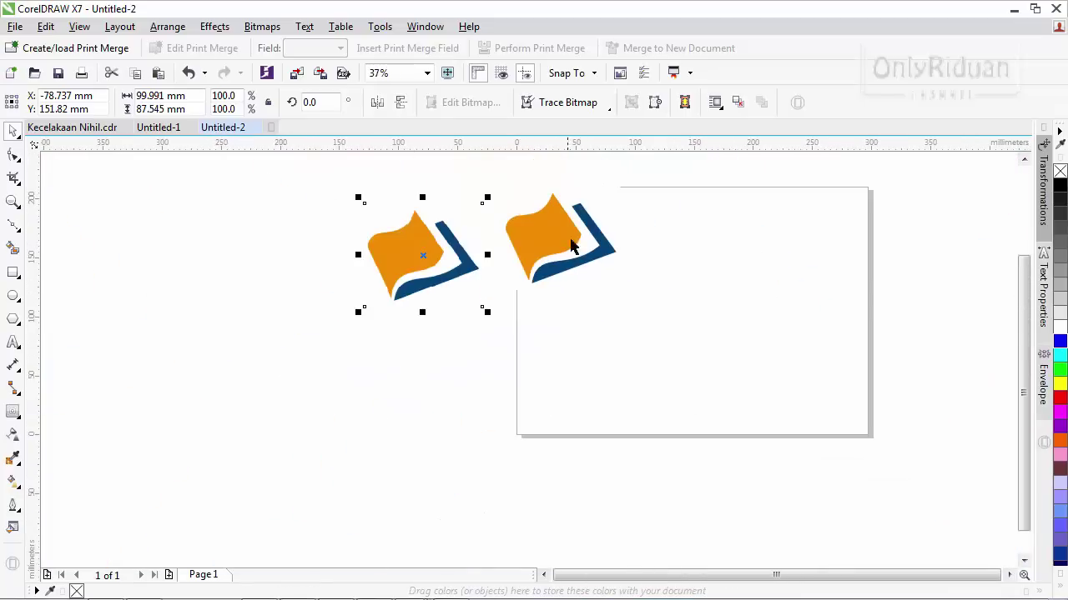
scroll(580, 202, "up", 2)
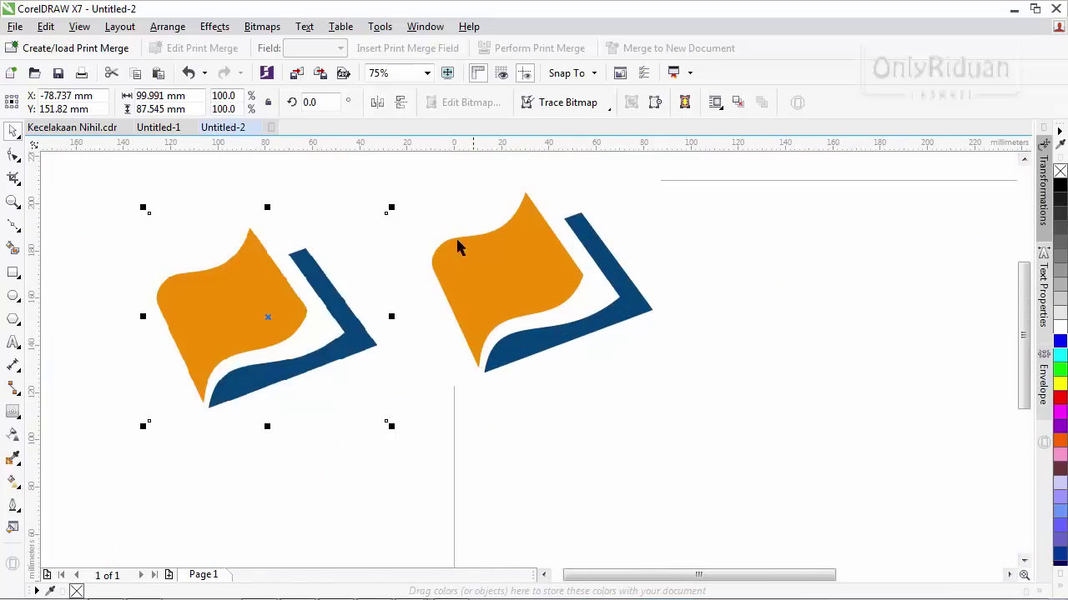
- Trace the straight right edge of the bitmap's orange shape from its top tip to its right corner with the 3-Point Curve tool
left_click(111, 295)
left_click(355, 336)
left_click(13, 226)
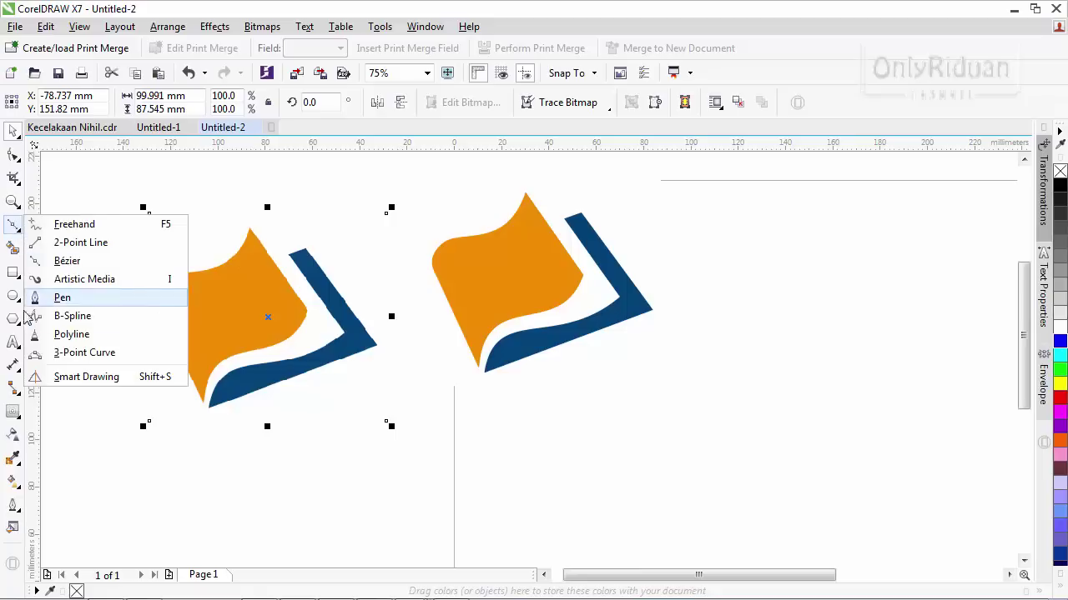
left_click(72, 334)
scroll(167, 302, "up", 2)
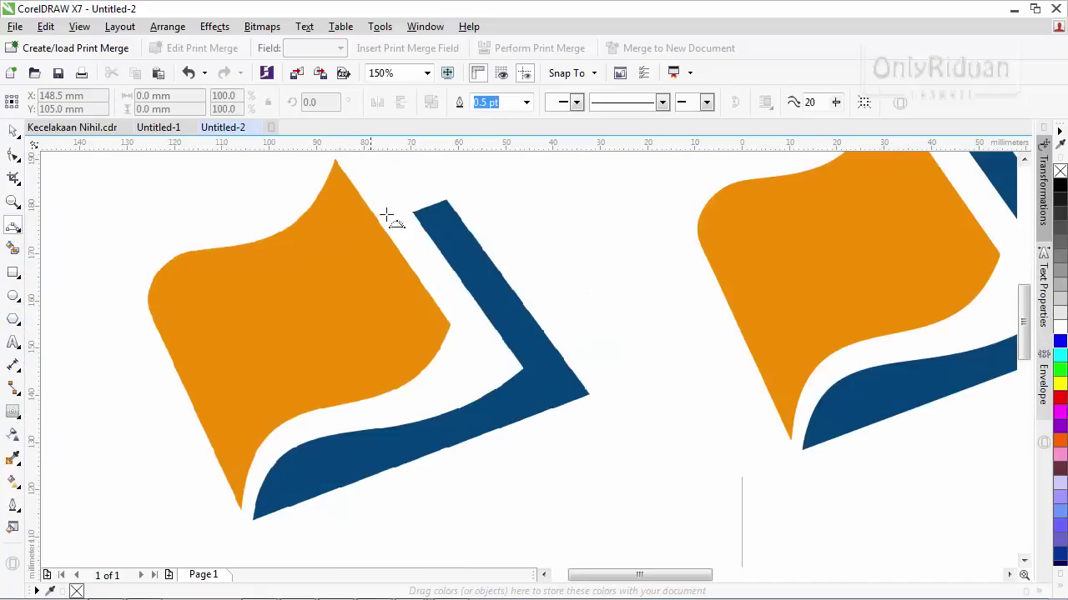
left_click(336, 157)
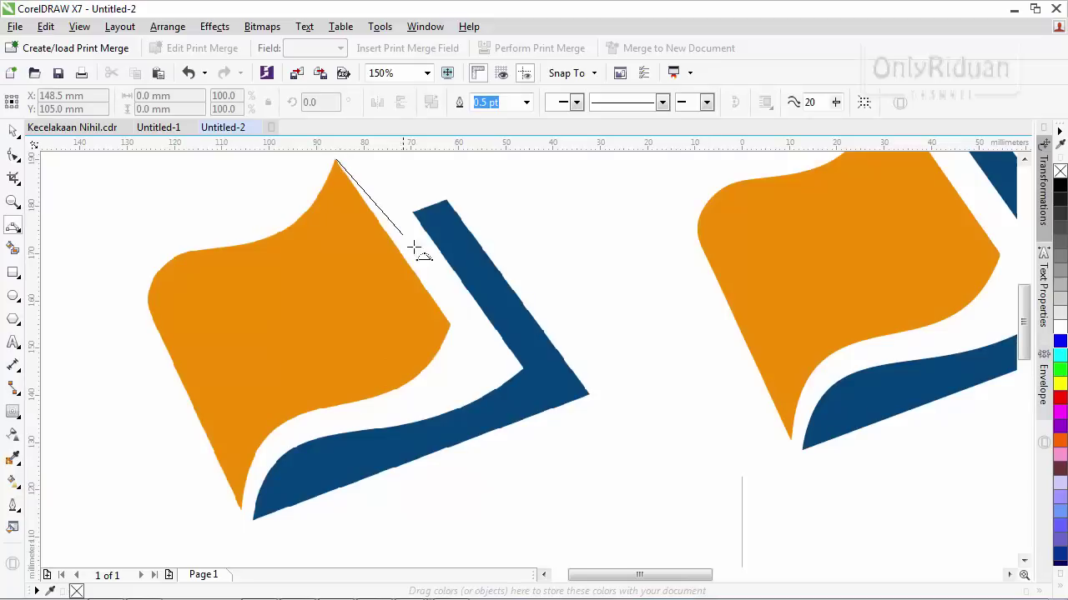
left_click(449, 324)
left_click(449, 323)
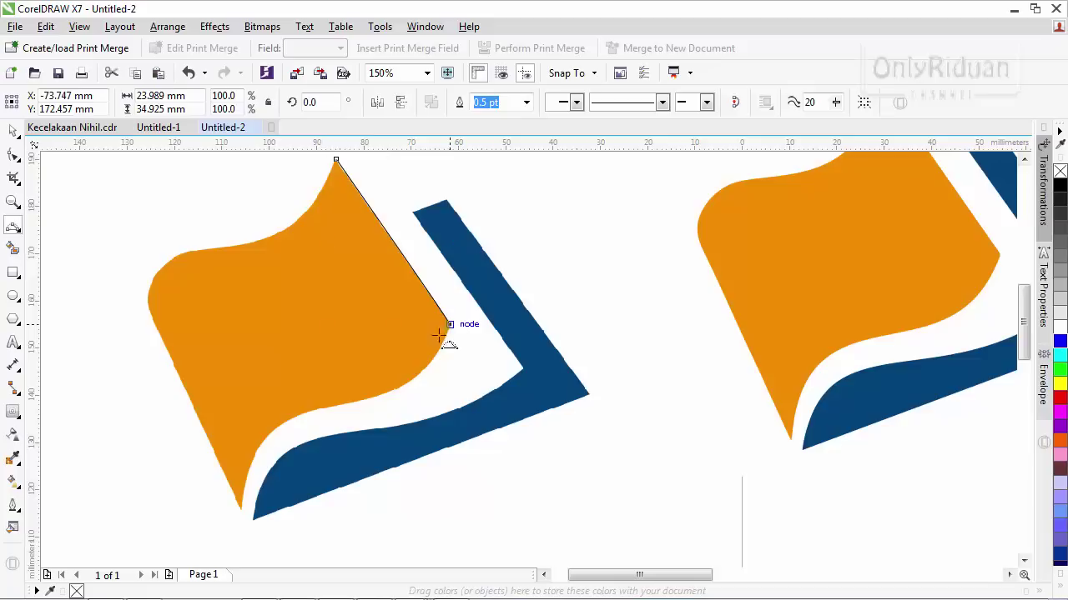
- Continue the tracing along the orange shape's S-curved lower edge, from the right corner to the bottom tip
left_click_drag(334, 409, 412, 379)
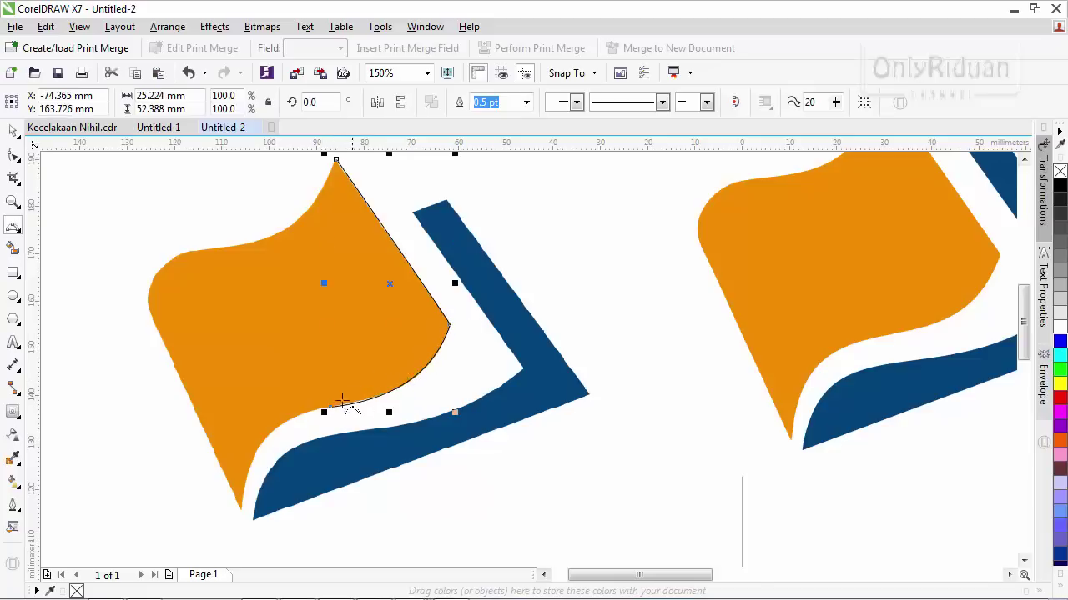
left_click_drag(242, 510, 269, 441)
left_click(245, 508)
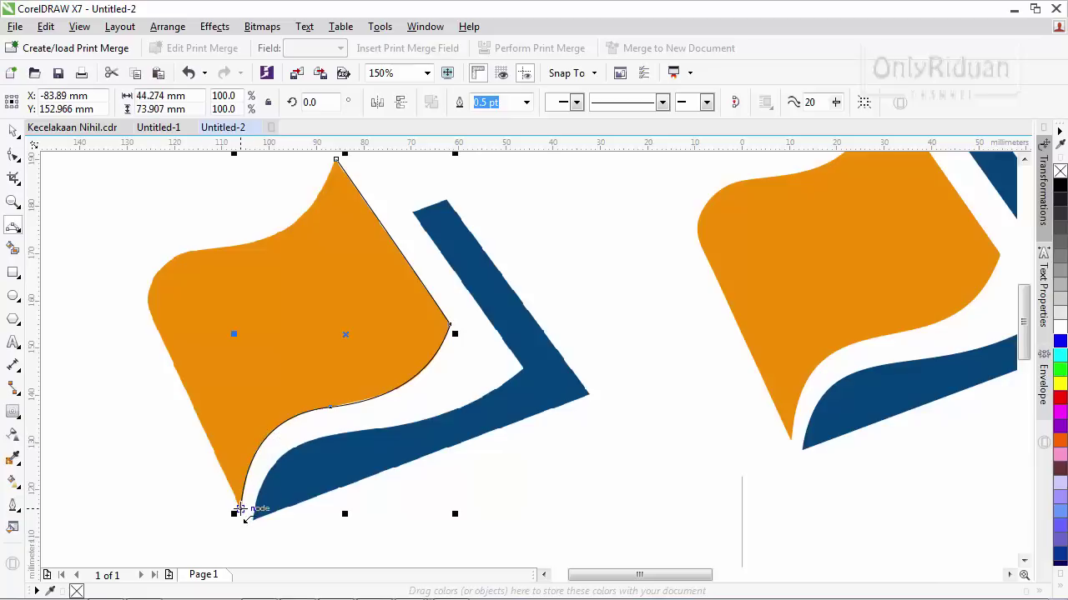
- Trace the orange shape's straight left edge and its curved upper edge, closing the outline at the top tip
left_click(151, 315)
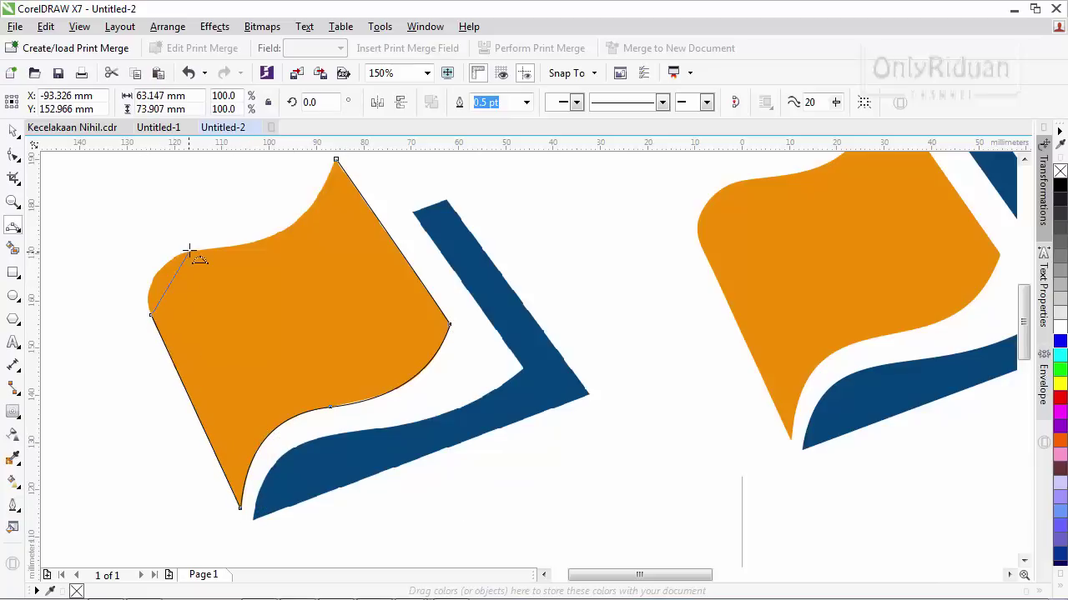
left_click_drag(191, 250, 173, 265)
left_click(193, 251)
scroll(338, 171, "up", 2)
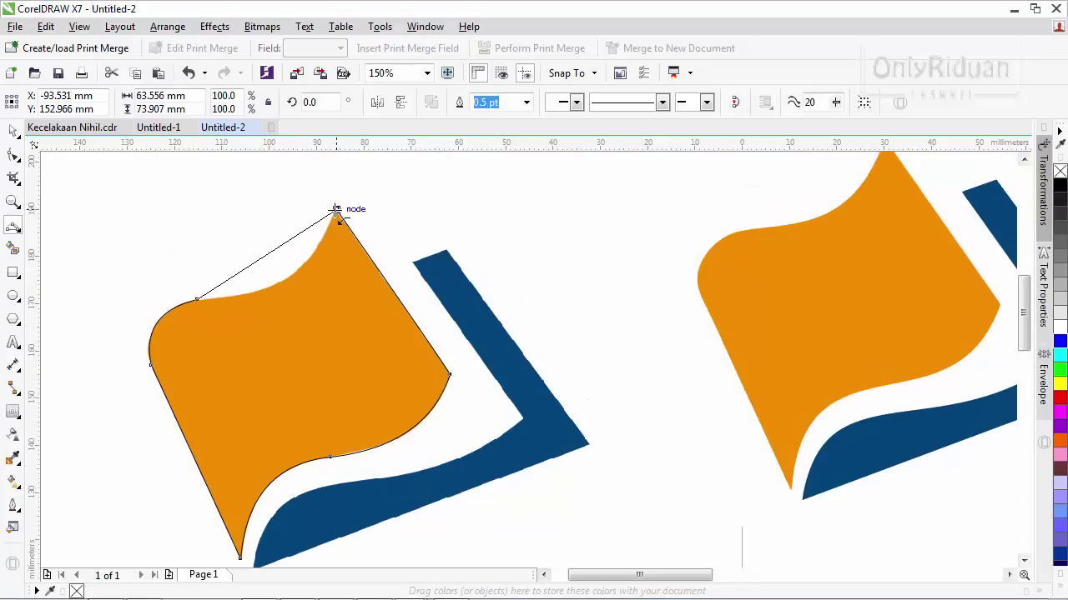
left_click_drag(336, 209, 293, 275)
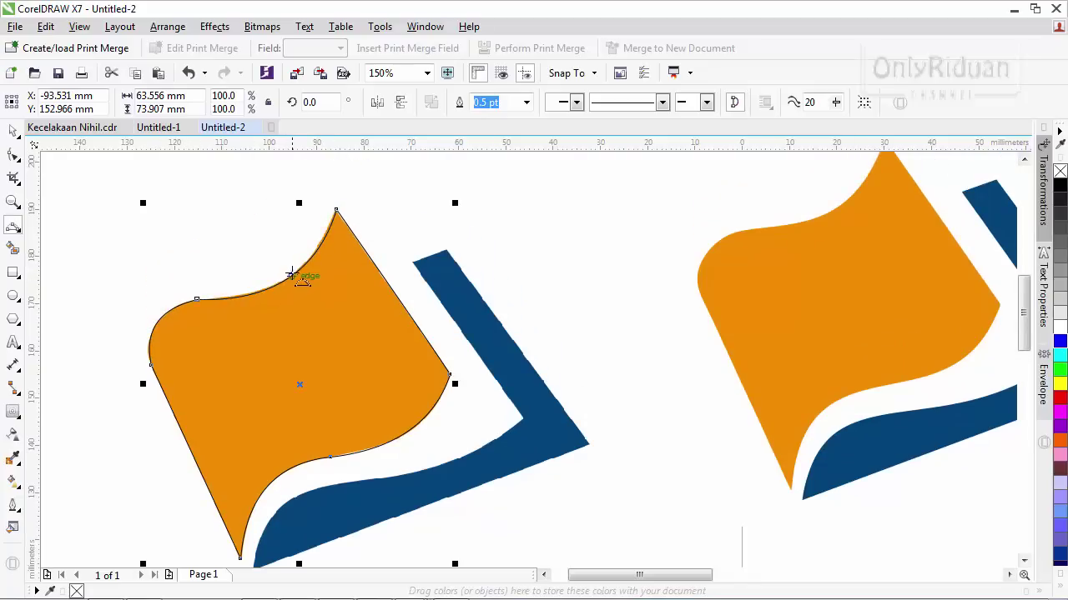
- Reposition the manually traced outline to the left of the bitmap, centred at about X -148 mm, Y 128 mm
scroll(293, 274, "down", 2)
key("space")
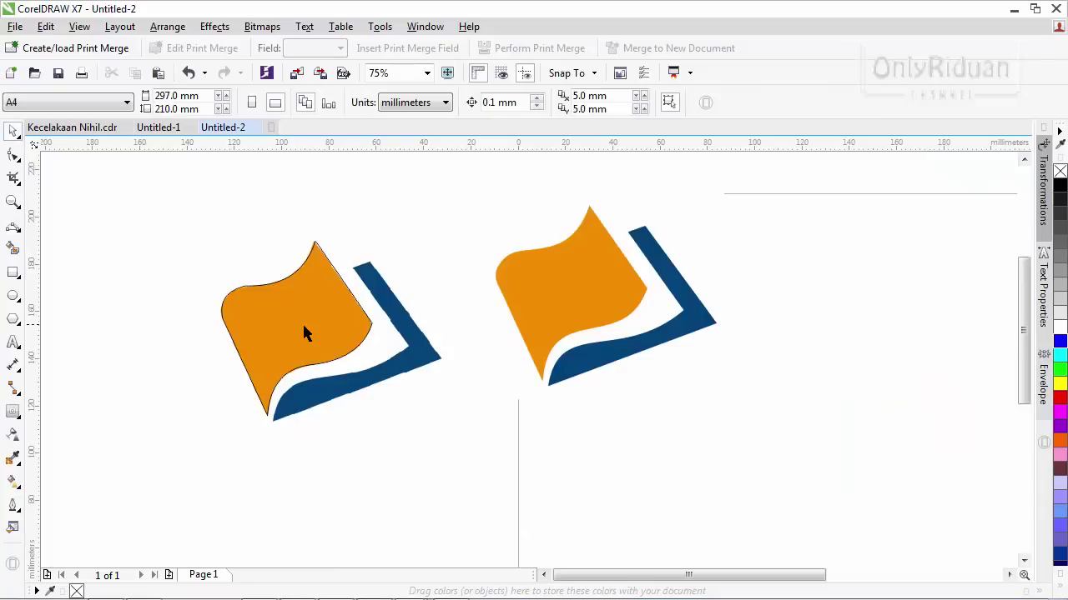
left_click_drag(304, 327, 185, 387)
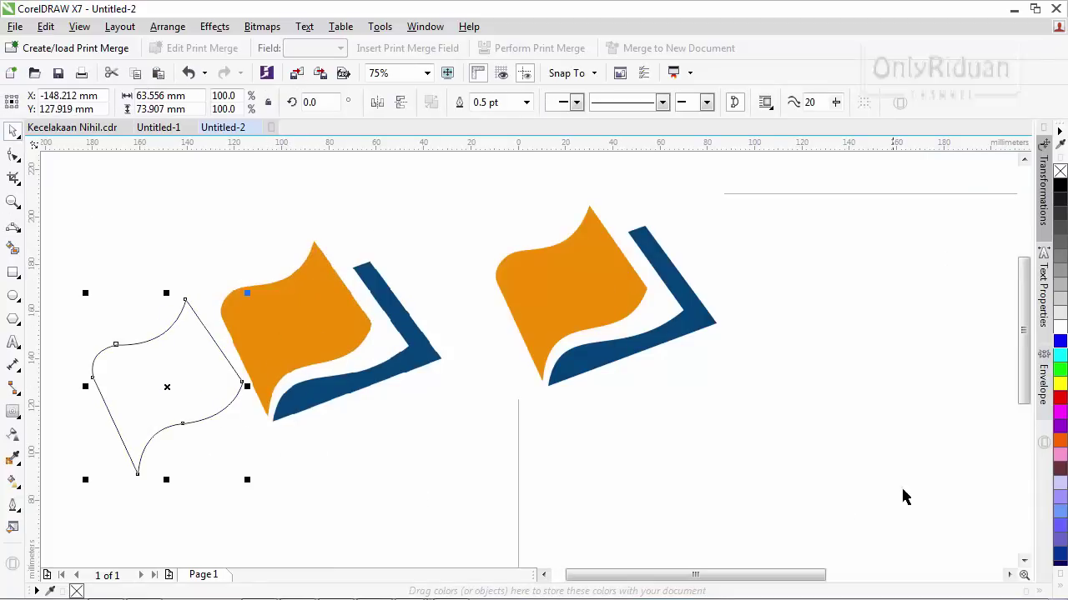
- Fill the manually traced shape with the orange sampled from the original bitmap using the color eyedropper
left_click(1059, 440)
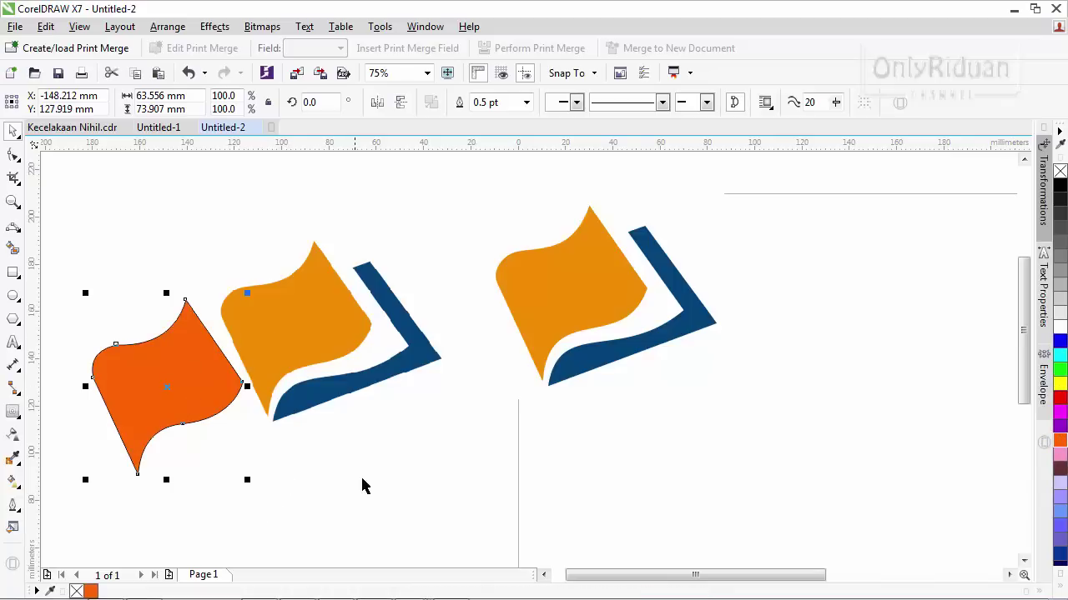
left_click(15, 458)
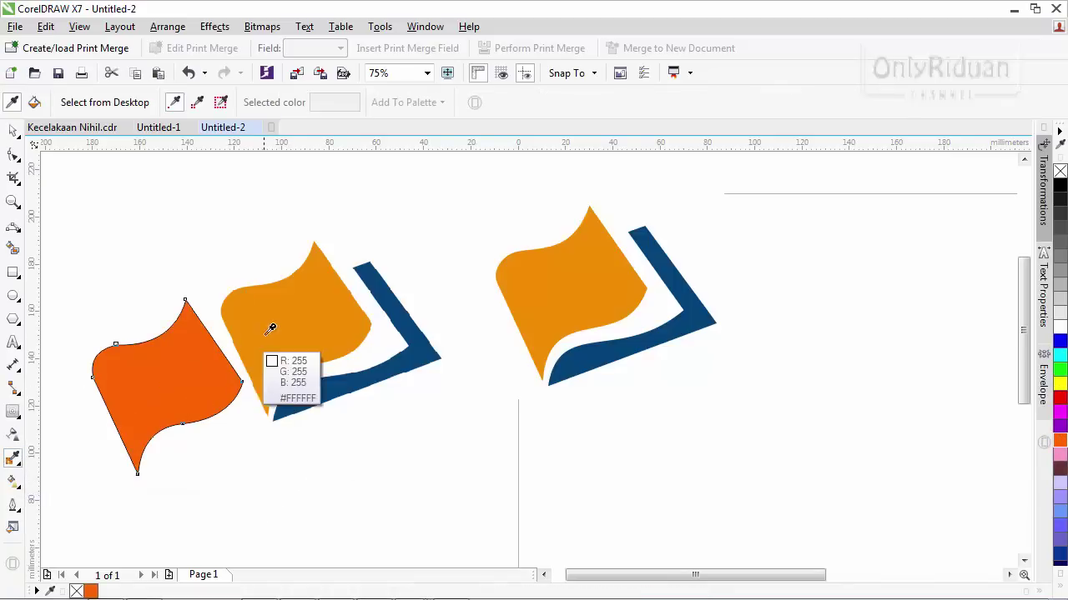
left_click(275, 326)
left_click(127, 380)
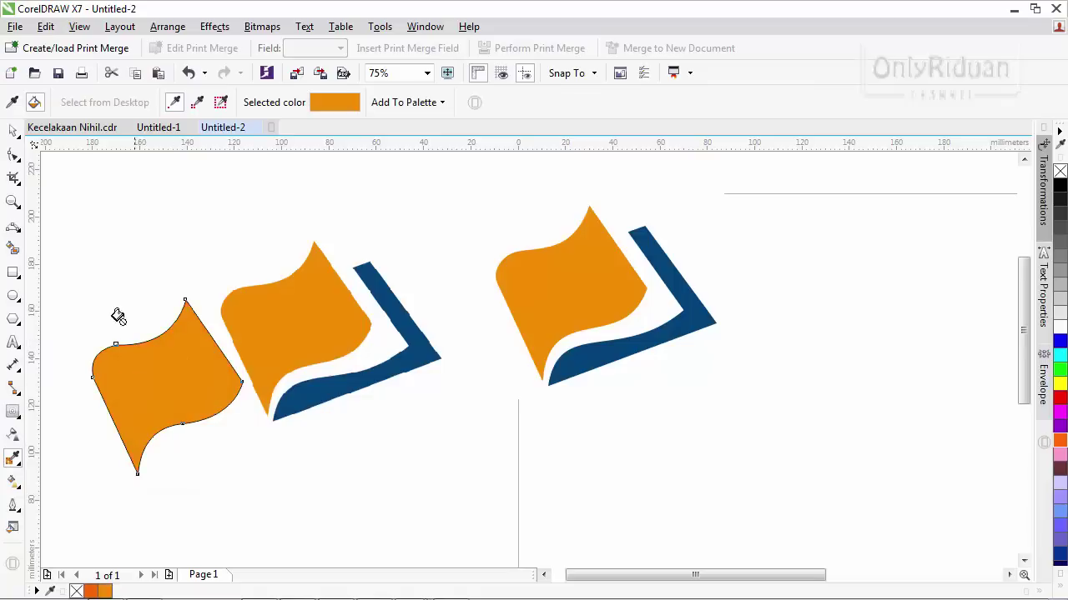
left_click(13, 131)
- Compare the original bitmap, the Quick Trace logo and the manually traced shape by selecting each of them in turn
left_click(302, 331)
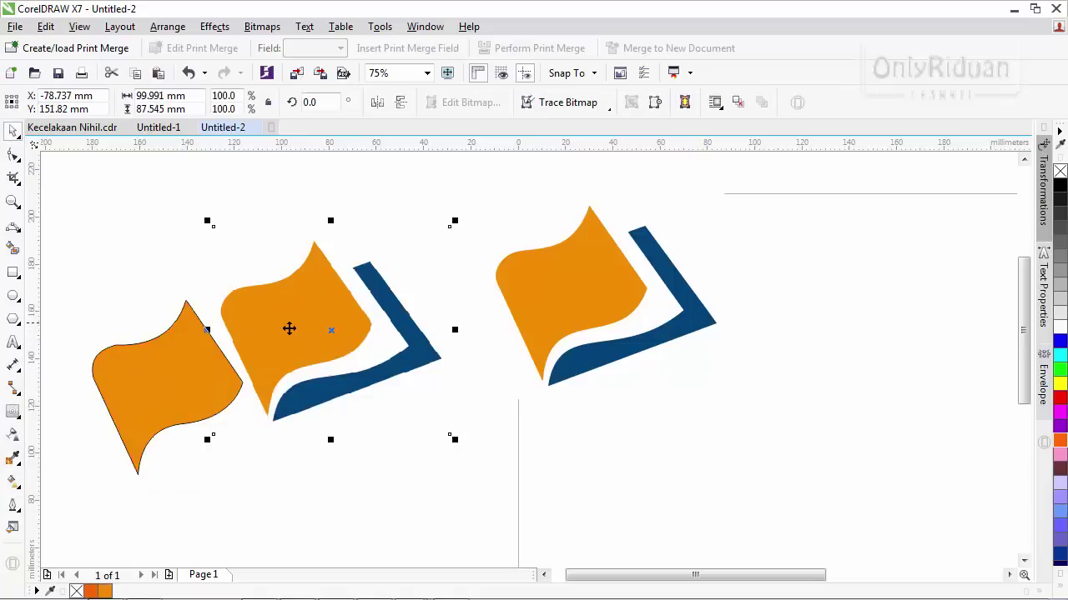
left_click(589, 293)
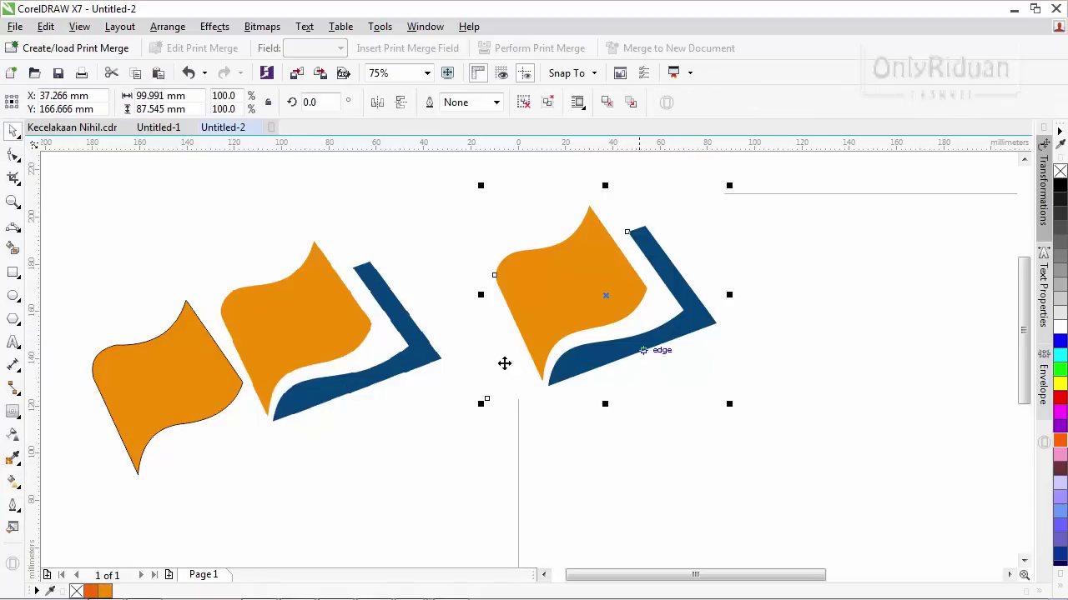
left_click(182, 377)
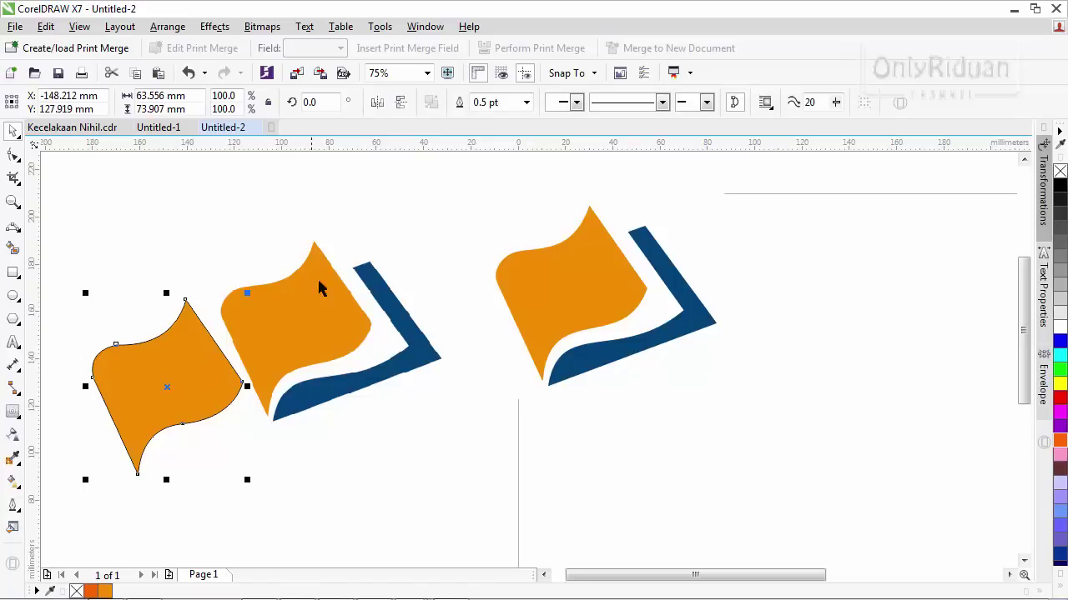
left_click(370, 452)
left_click(171, 388)
left_click(624, 300)
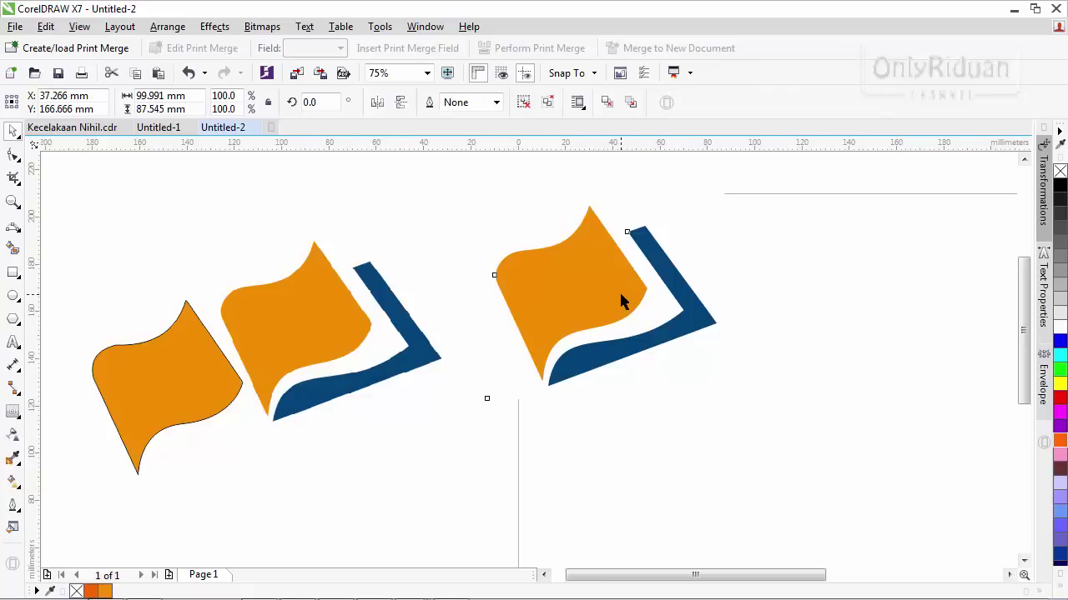
- Delete the manually traced orange shape and the original logo bitmap, keeping only the Quick Trace logo
left_click(409, 422)
left_click(215, 379)
left_click(183, 381)
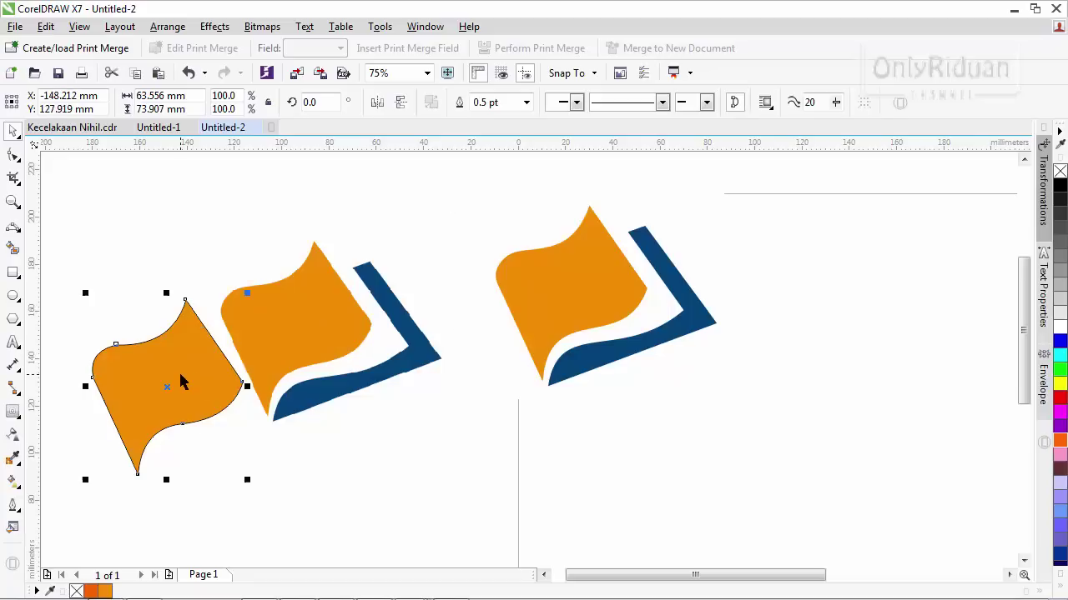
key("Delete")
left_click(278, 327)
key("Delete")
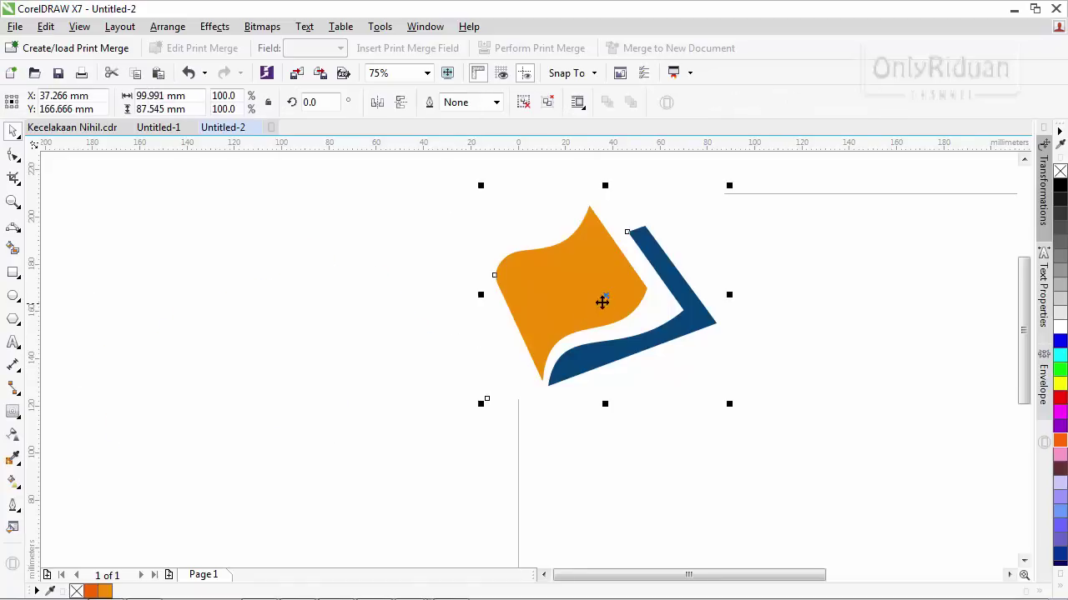
- Reposition the Quick Trace logo to the left of the page, centred at about X -75 mm, Y 152 mm
left_click_drag(601, 302, 362, 321)
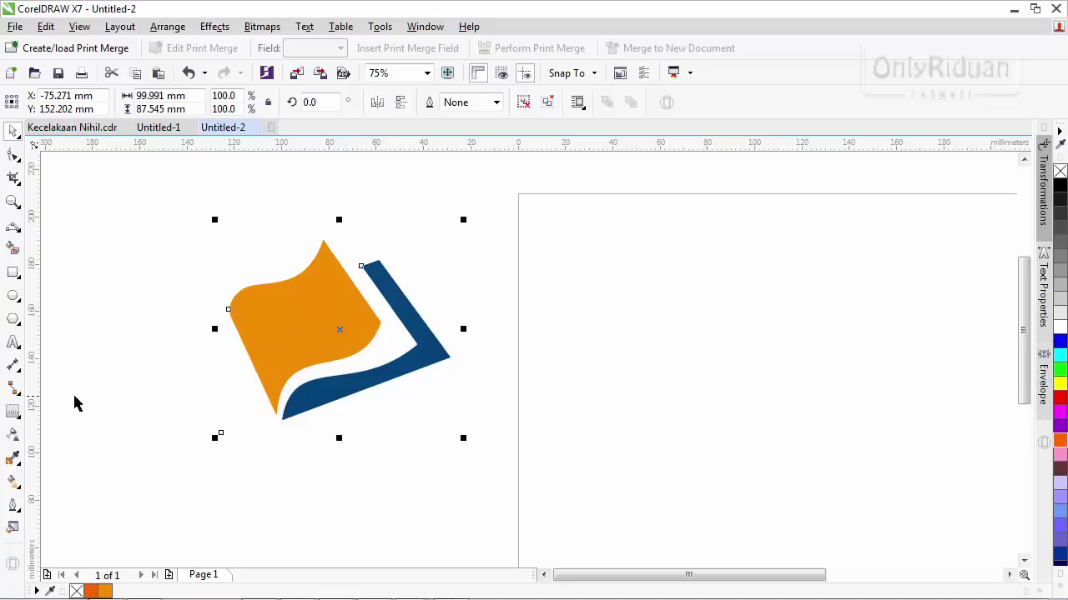
scroll(599, 298, "down", 1)
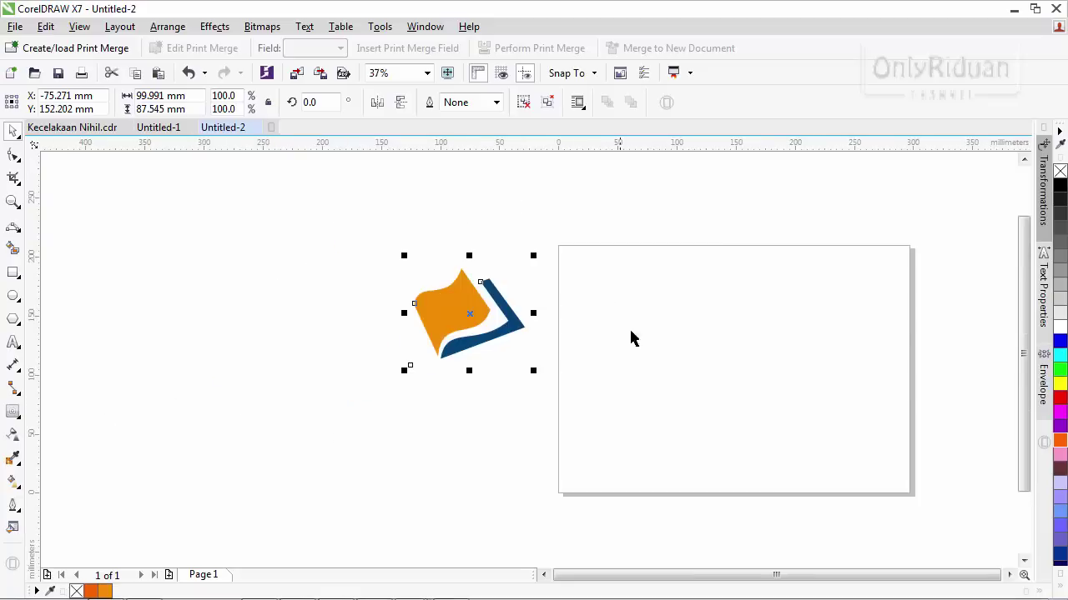
left_click(1009, 575)
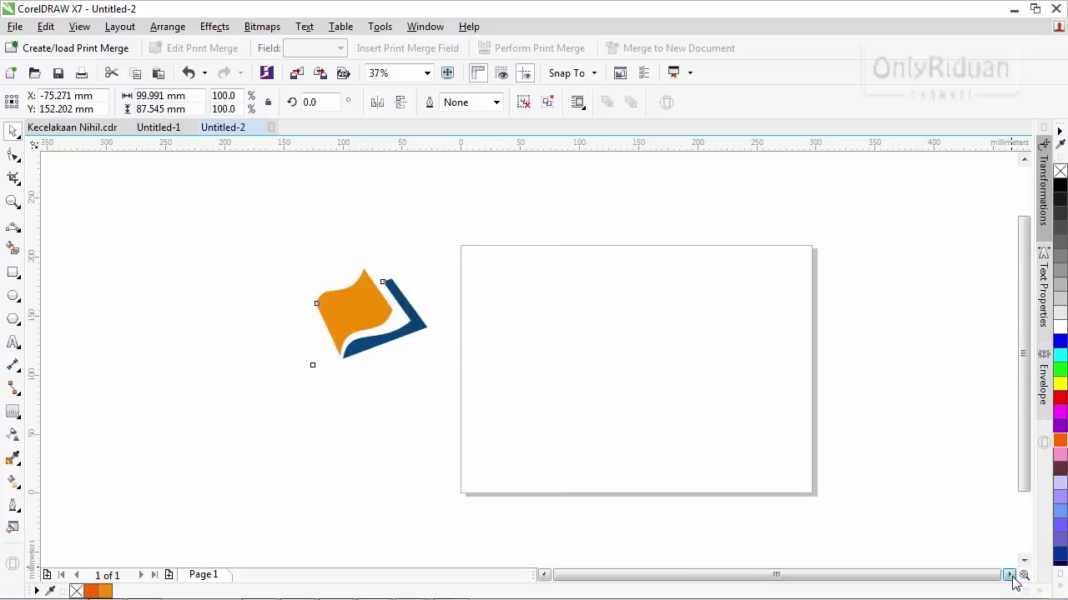
- Add a 297 × 210 mm rectangle covering the whole page and give it an elliptical fountain fill
double_click(13, 276)
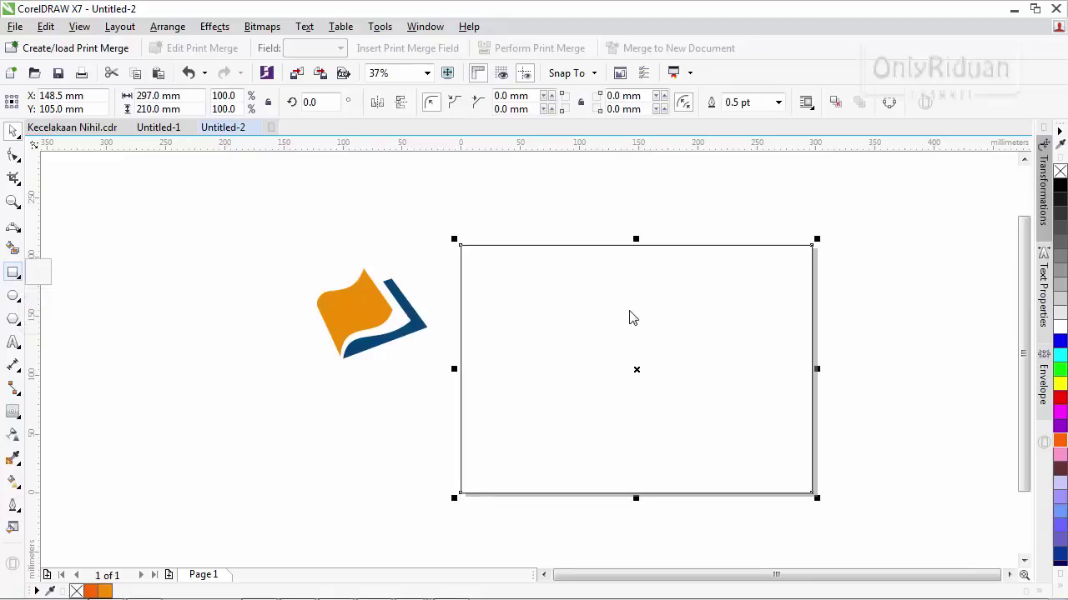
left_click(15, 483)
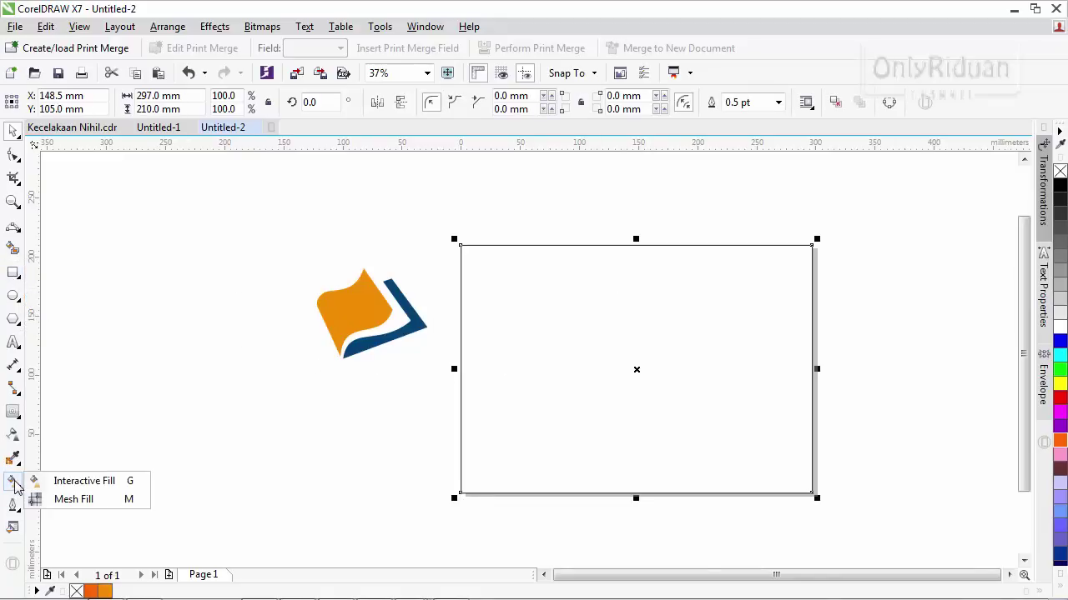
left_click(71, 481)
left_click(58, 102)
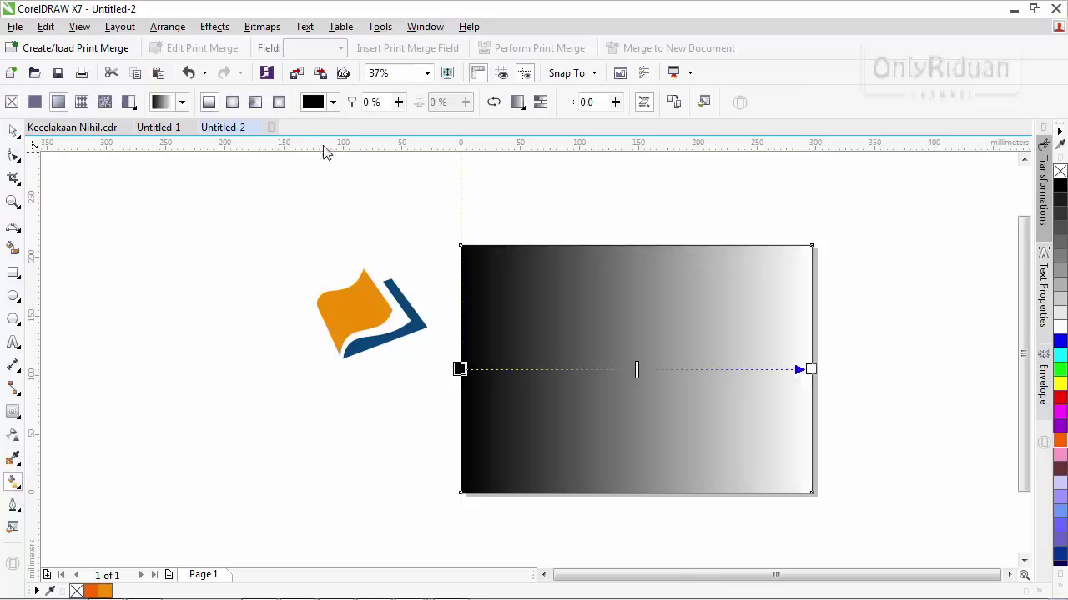
left_click(232, 102)
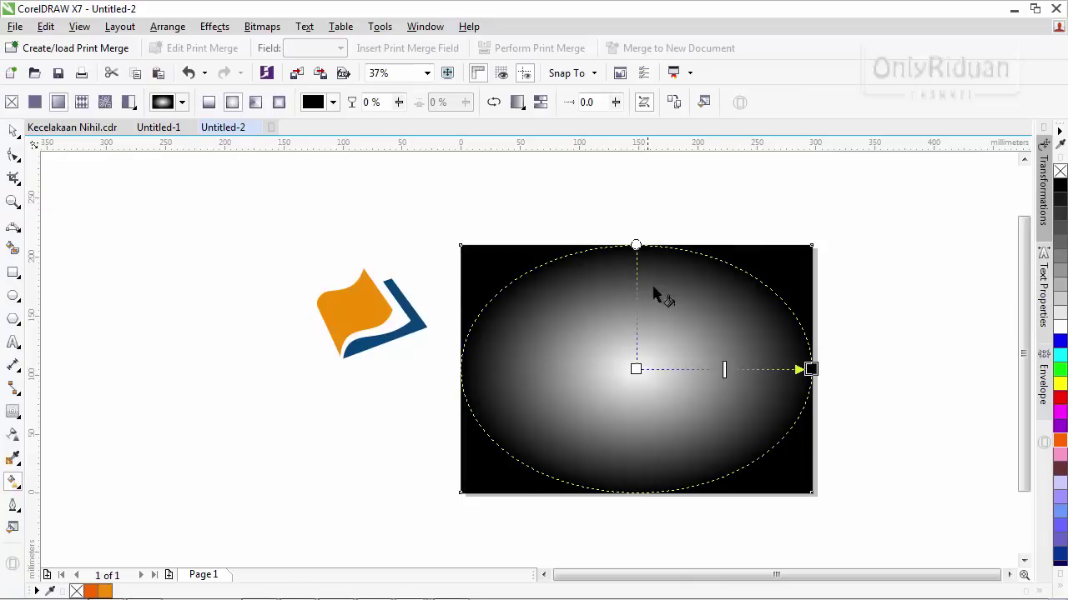
- Set the outer color of the background rectangle's elliptical fountain fill to a light-to-medium gray
left_click(636, 244)
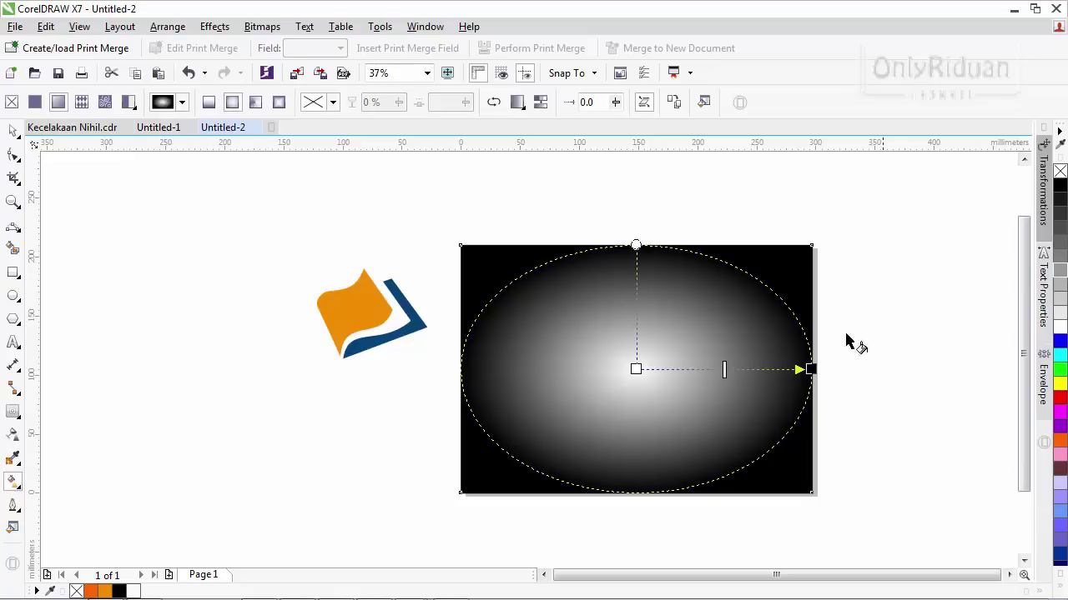
left_click(811, 369)
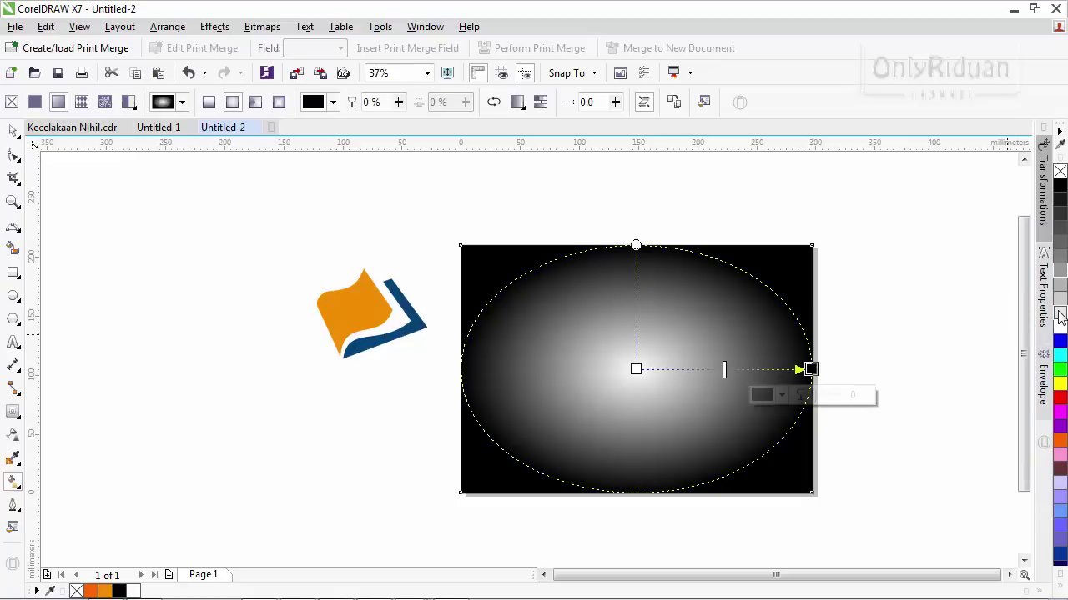
left_click(1060, 298)
left_click(1060, 299)
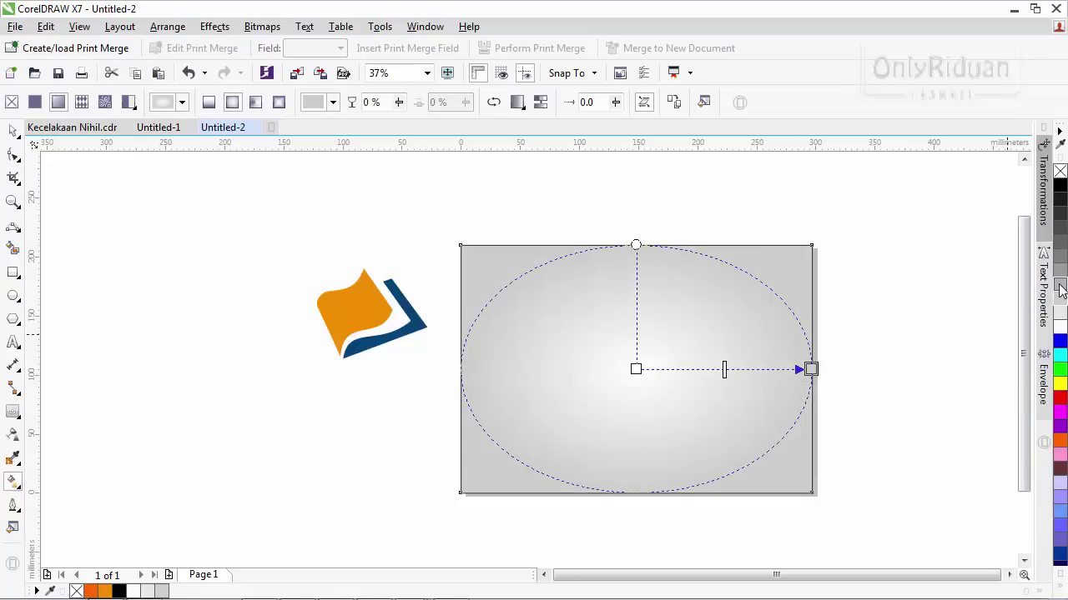
left_click(1060, 288)
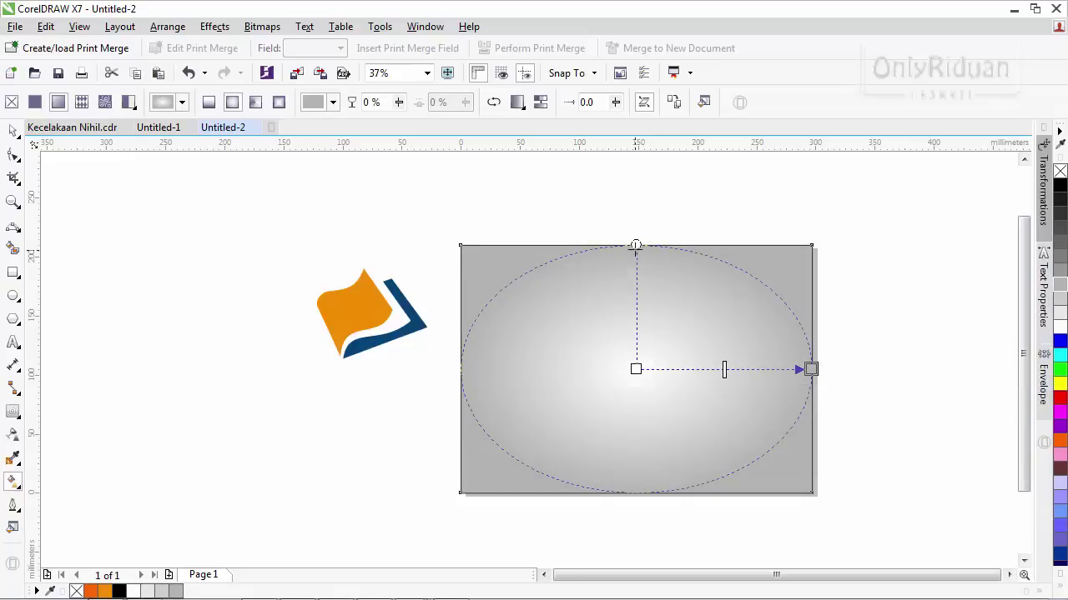
- Enlarge the background's elliptical gradient into a near-circle that extends beyond all four page edges
left_click_drag(636, 245, 636, 208)
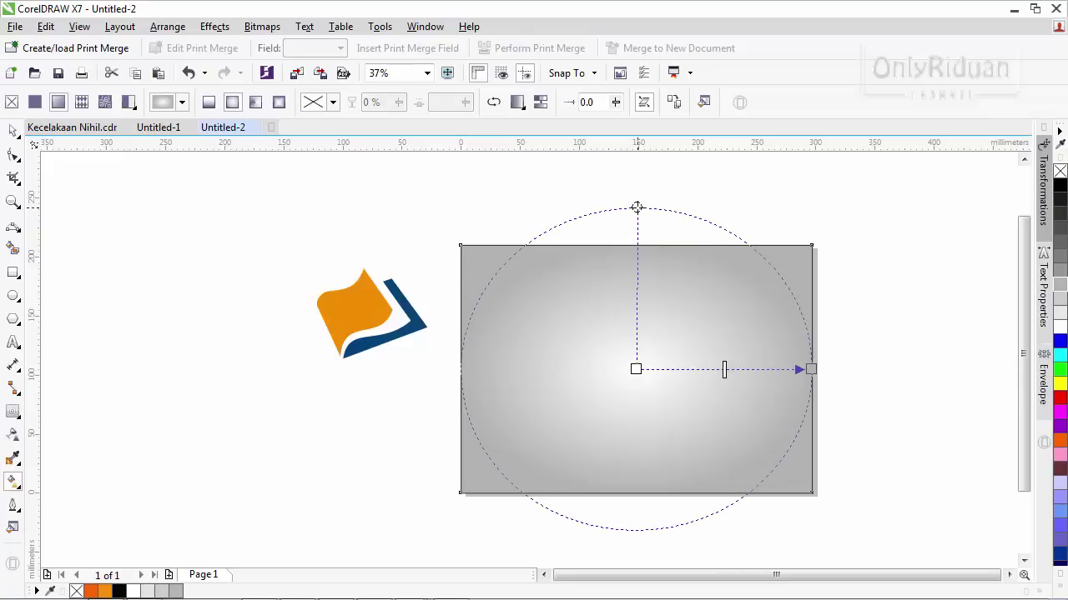
left_click_drag(806, 367, 868, 366)
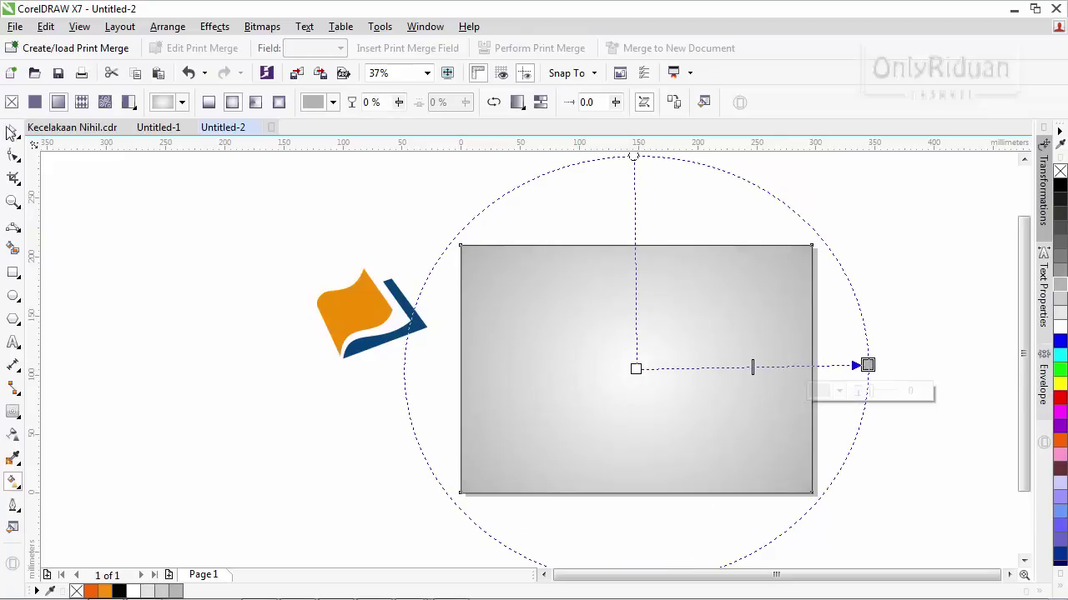
left_click(11, 132)
left_click(89, 167)
- Place the Quick Trace logo on the gradient background near the page centre, at about X 140 mm, Y 113 mm
left_click(371, 322)
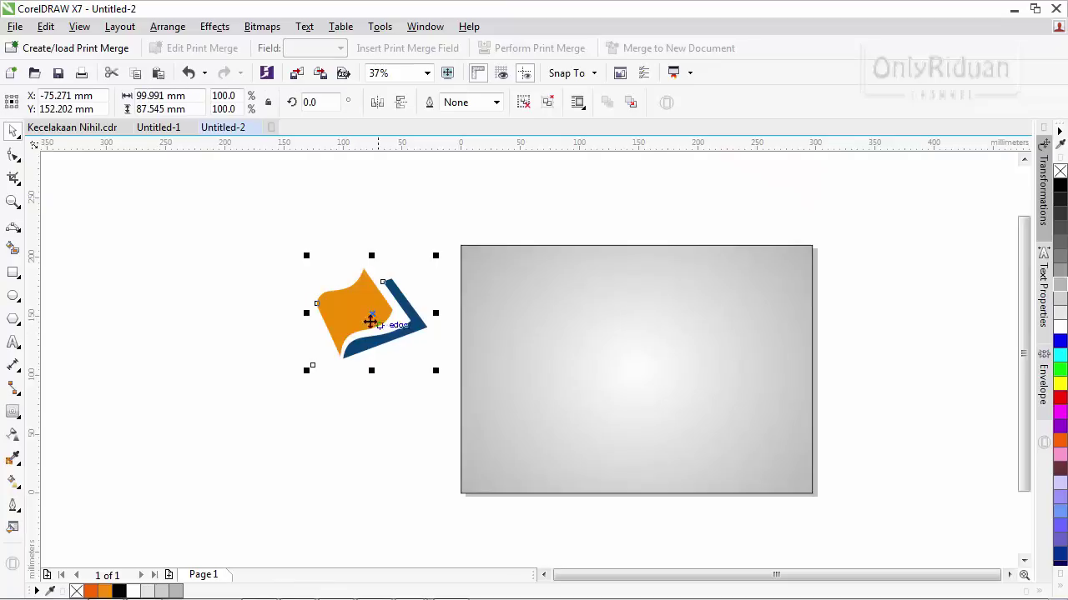
left_click_drag(370, 321, 615, 375)
scroll(620, 375, "up", 2)
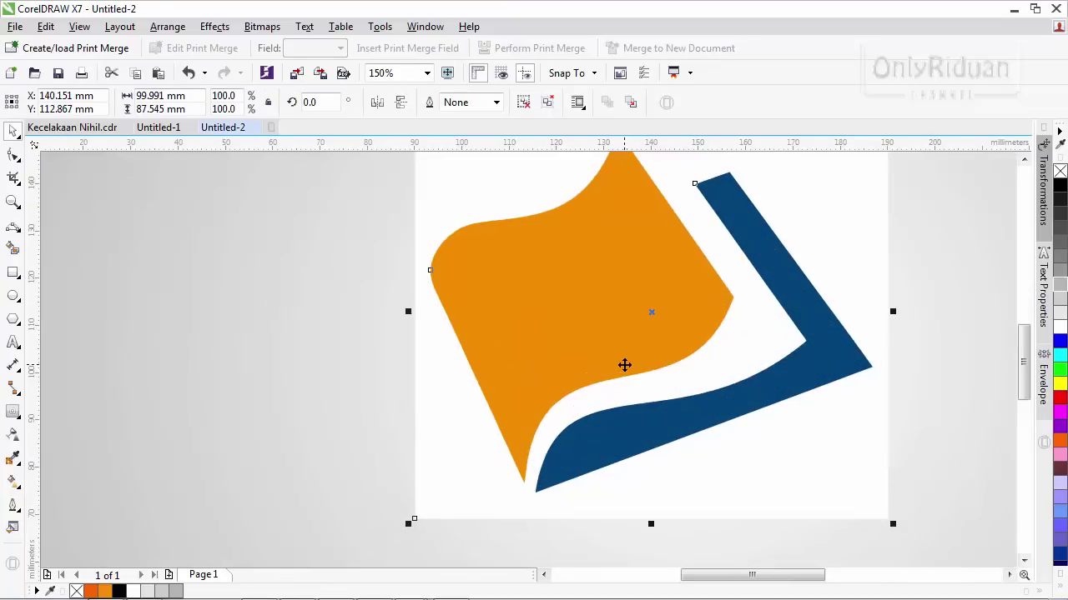
- Ungroup the traced logo and remove its white background shape, leaving the orange and blue shapes on the gradient
scroll(624, 365, "down", 1)
scroll(654, 342, "down", 1)
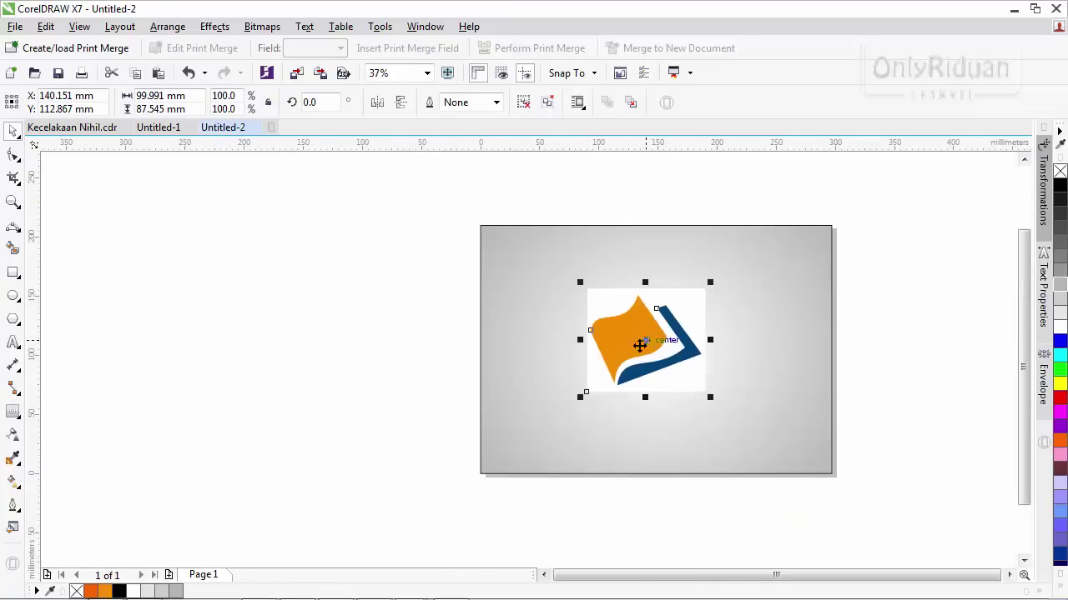
left_click(358, 294)
left_click(654, 344)
mouse_move(648, 332)
left_mouse_down()
mouse_move(634, 339)
mouse_move(649, 335)
left_mouse_up()
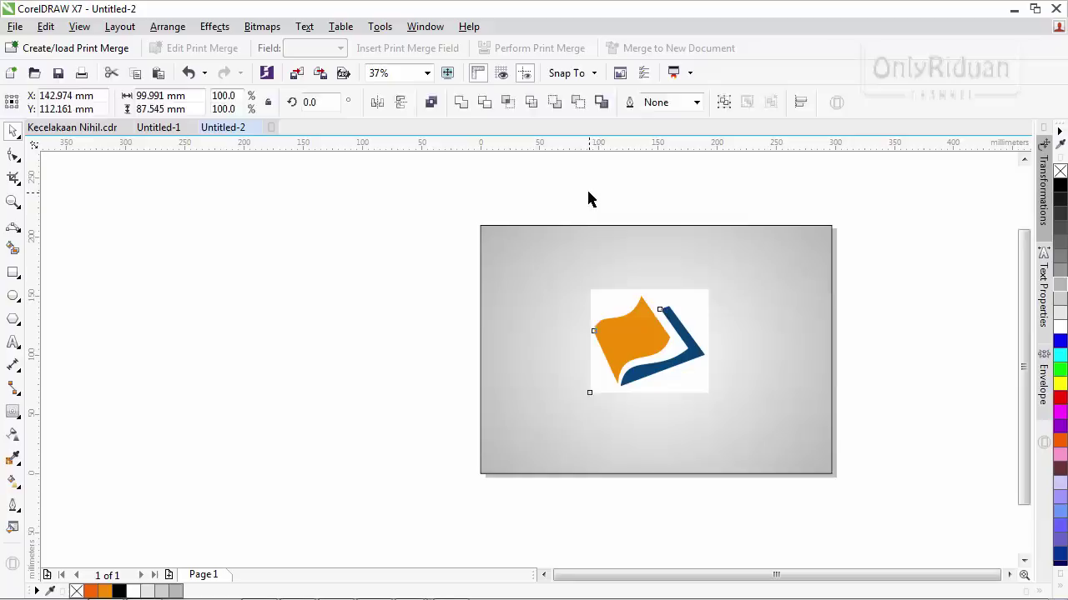
left_click(588, 198)
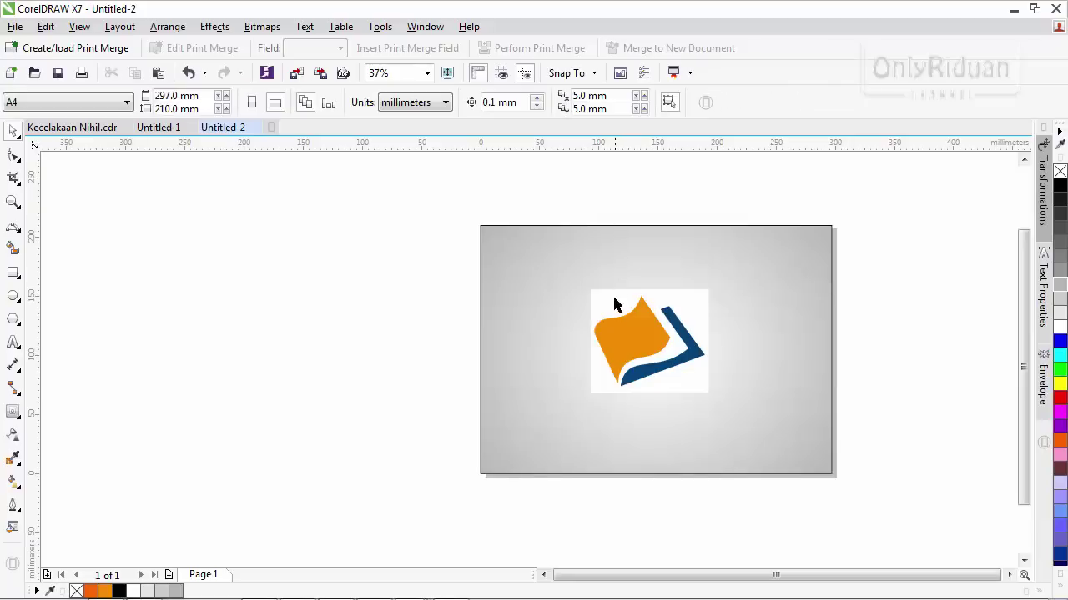
left_click(612, 300)
left_click_drag(606, 300, 440, 303)
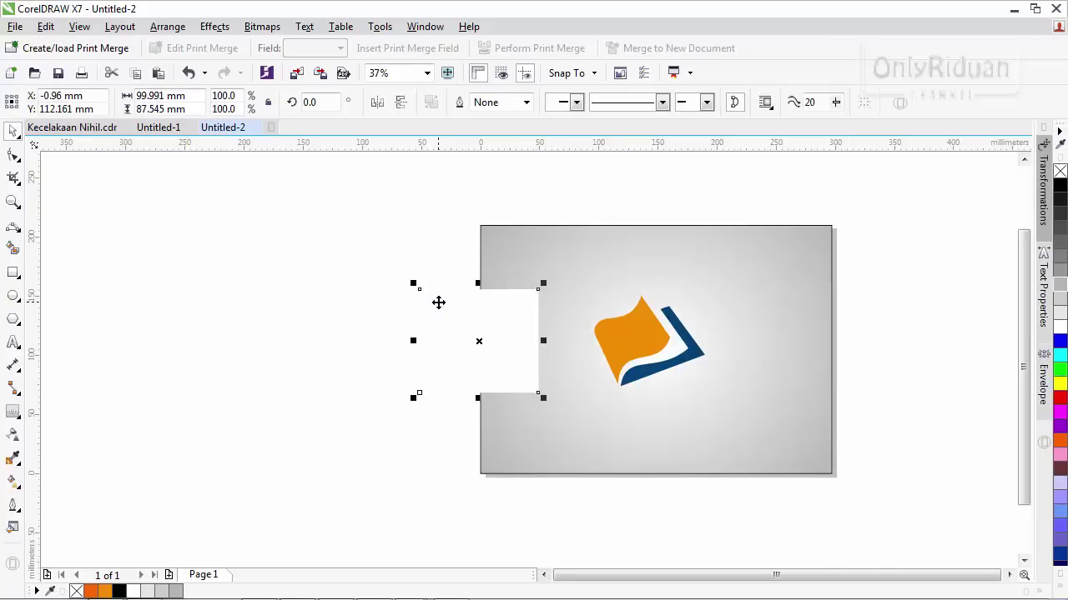
key("Delete")
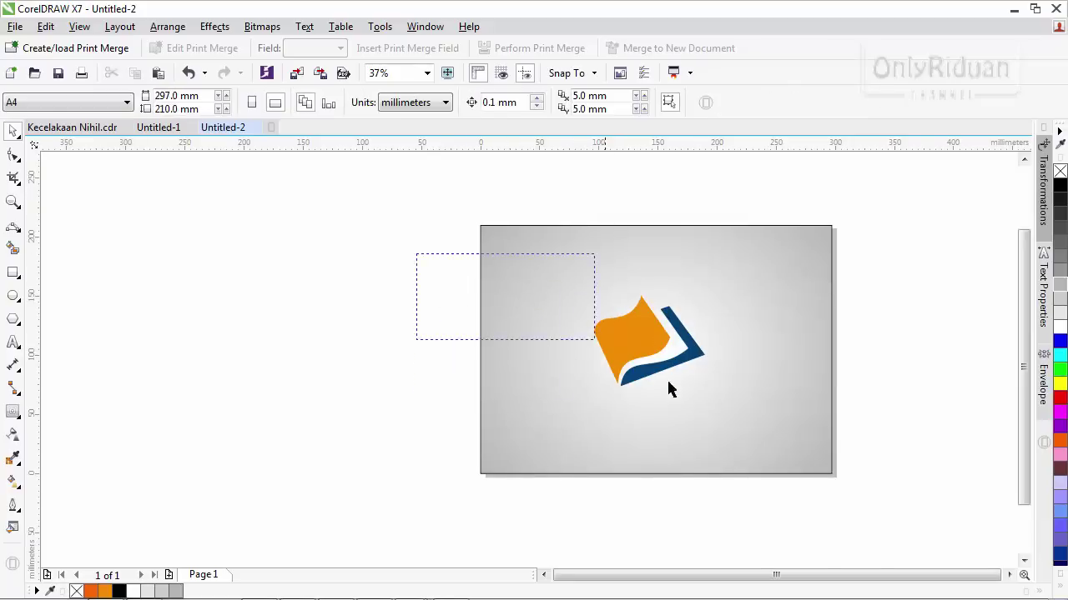
- Scale the orange and blue logo shapes together to about 51.3 × 42 mm
left_click(668, 388)
mouse_move(653, 345)
left_mouse_down()
mouse_move(613, 307)
mouse_move(639, 350)
mouse_move(643, 342)
left_mouse_up()
left_click_drag(700, 393, 632, 341)
scroll(632, 341, "up", 2)
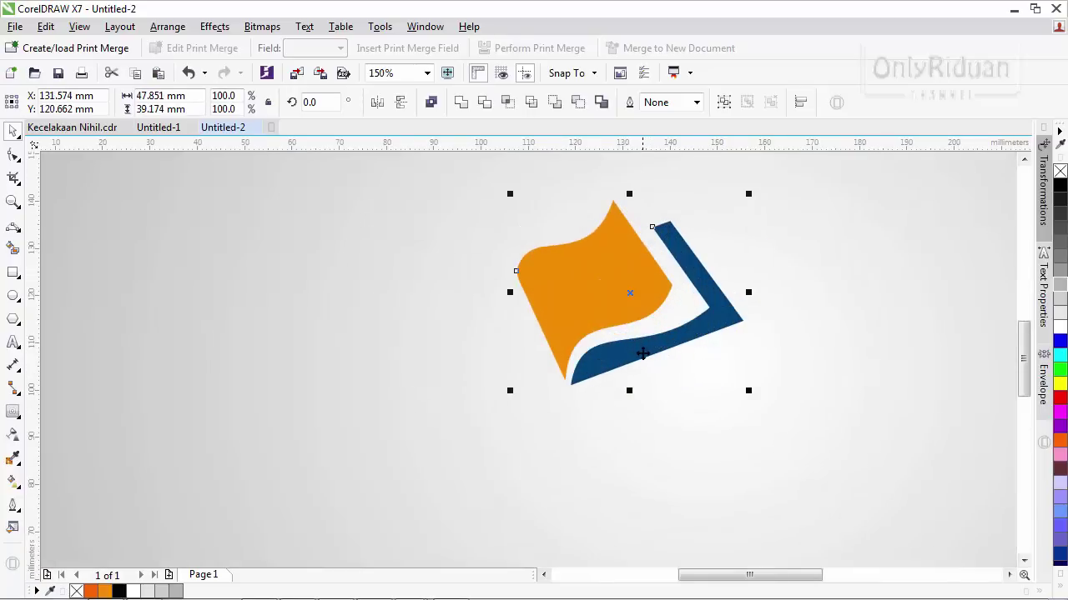
left_click_drag(511, 389, 357, 545)
scroll(358, 546, "down", 2)
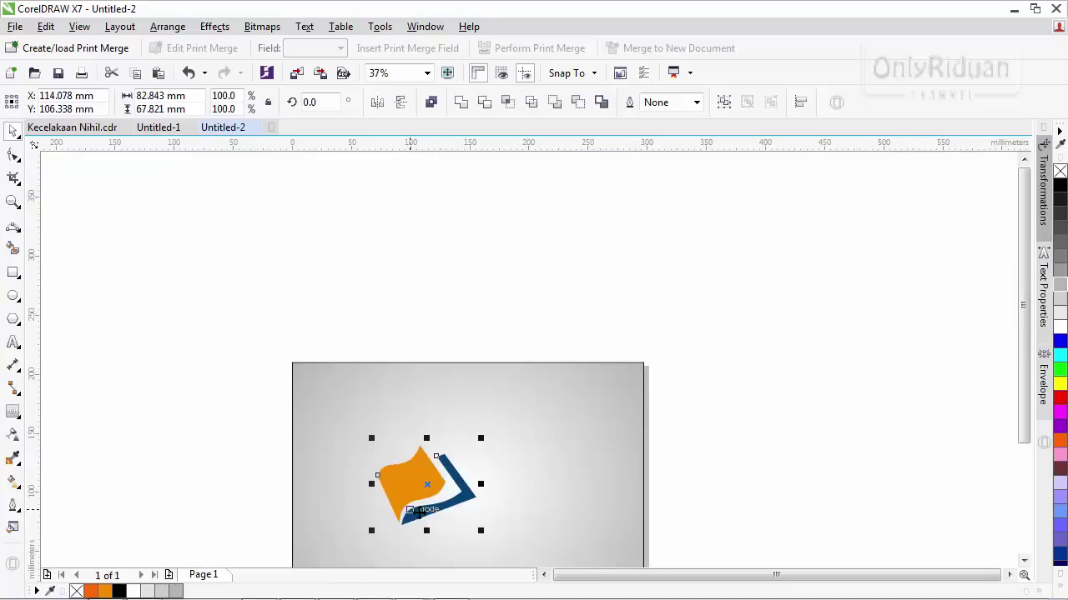
left_click_drag(478, 443, 444, 471)
- Move the orange and blue logo into the page's upper-left corner, at about X 39 mm, Y 180 mm
left_click(542, 575)
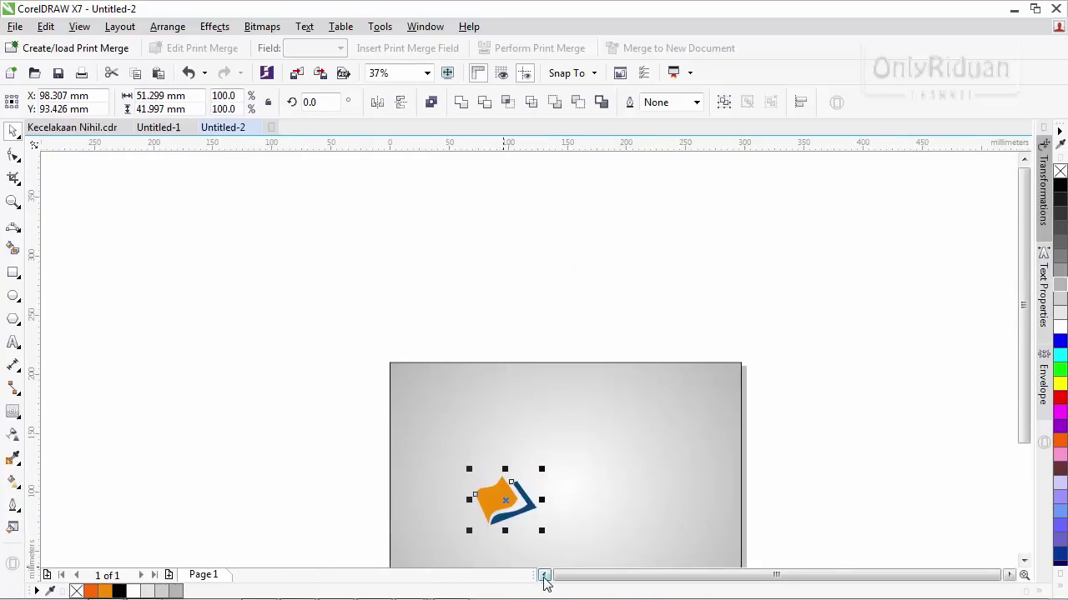
left_click_drag(599, 498, 538, 397)
left_click_drag(1023, 358, 1026, 378)
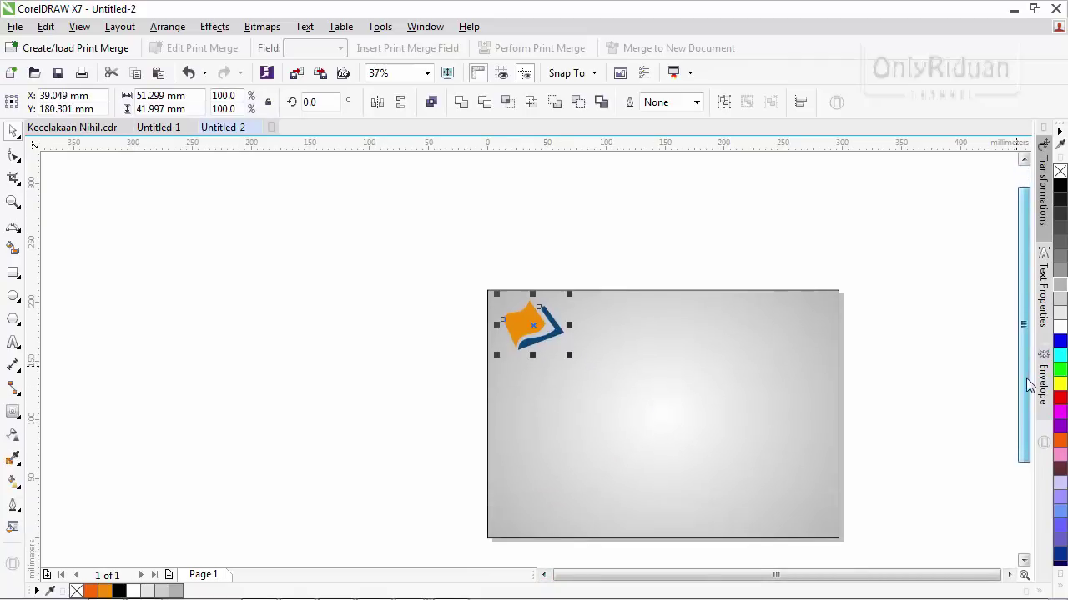
- Import batman-logo-big.gif and place it about 178 × 105 mm on the gradient page, centred near X 178 mm, Y 109 mm
left_click(15, 25)
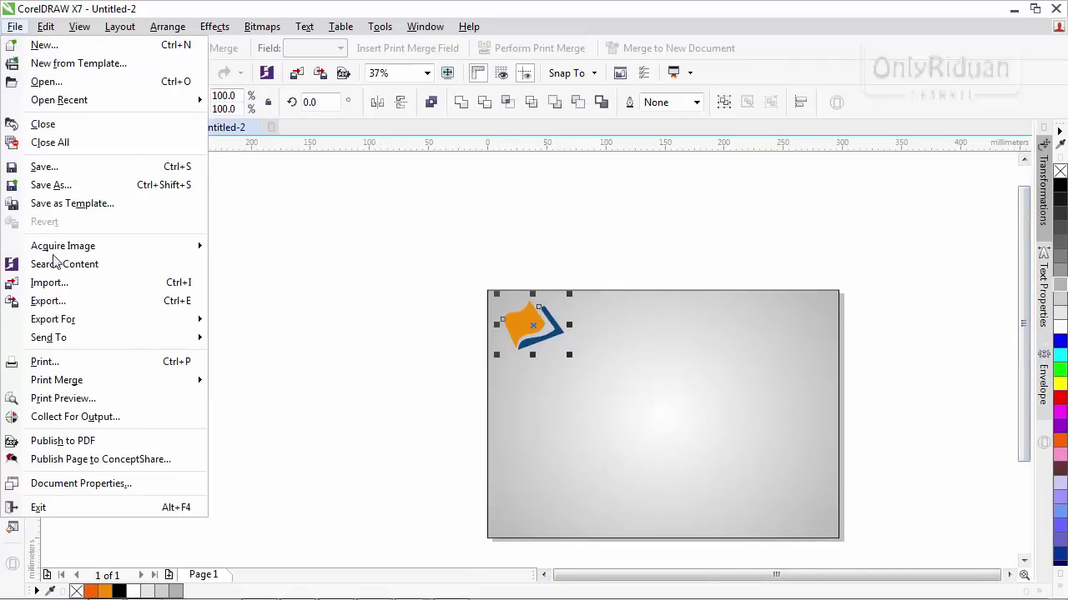
left_click(50, 281)
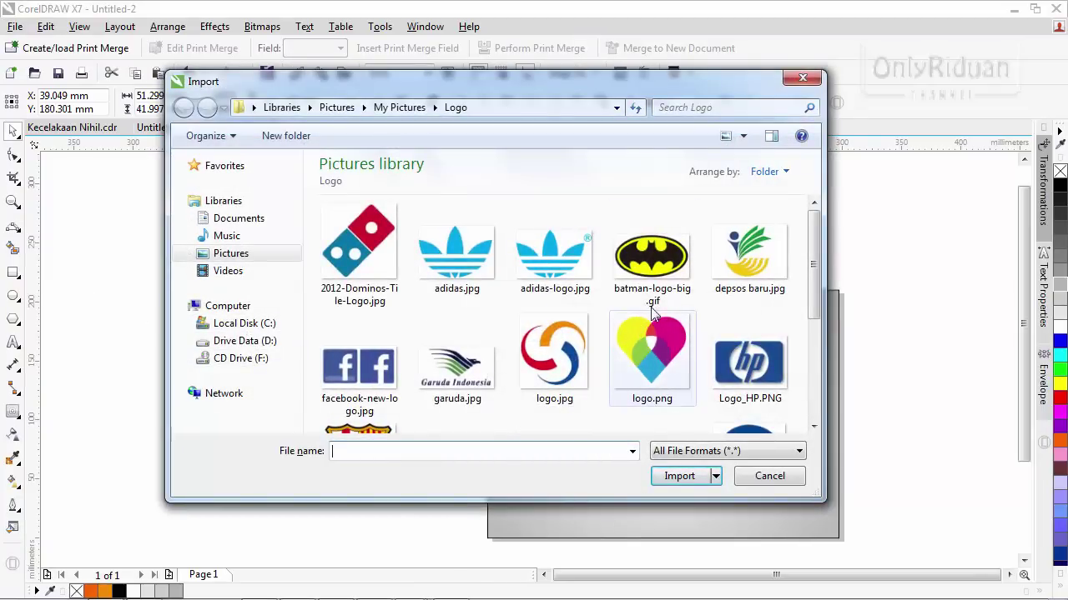
left_click(667, 266)
left_click(685, 501)
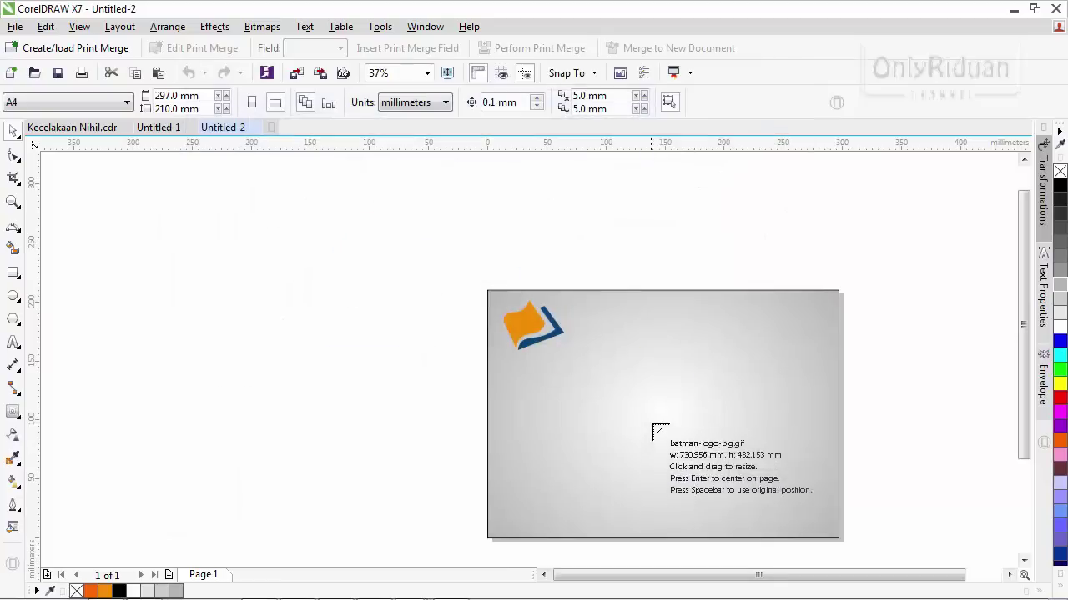
left_click_drag(592, 347, 802, 472)
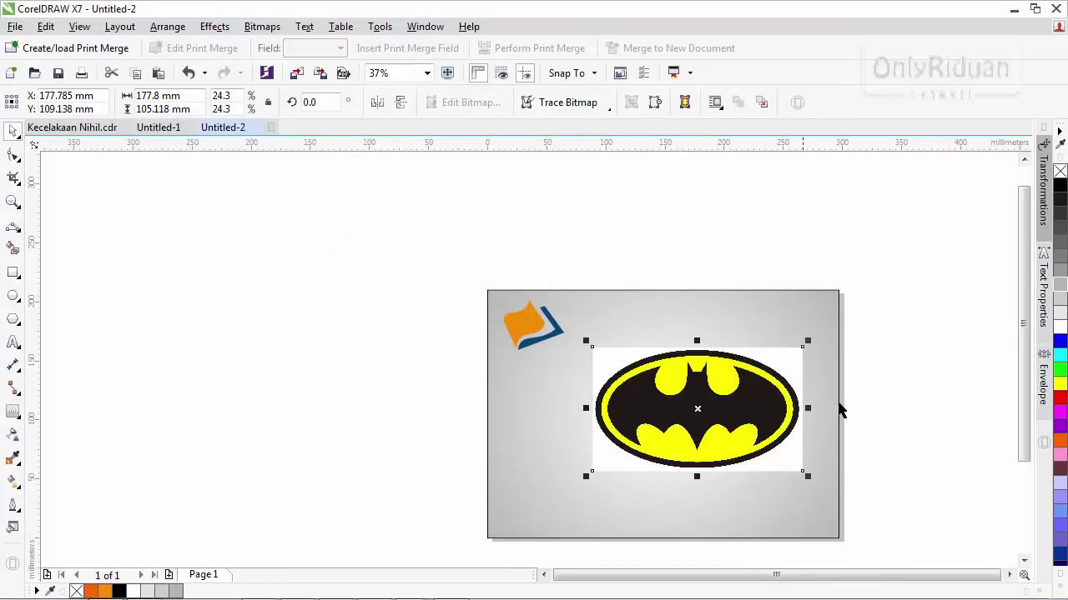
left_click_drag(1023, 385, 1027, 401)
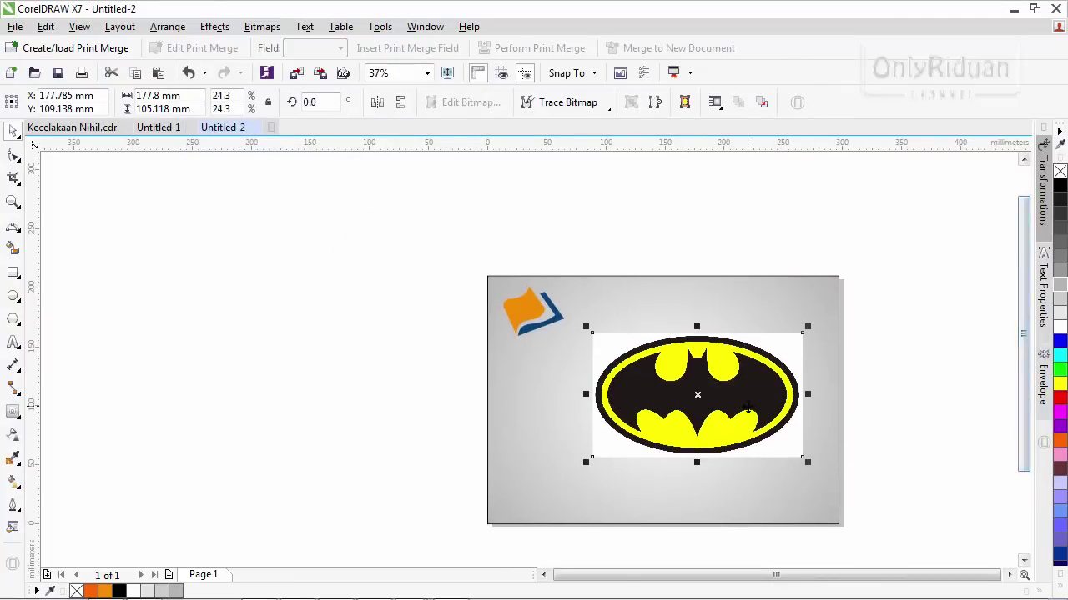
- Quick Trace the Batman bitmap, choosing to reduce the bitmap
scroll(747, 407, "up", 2)
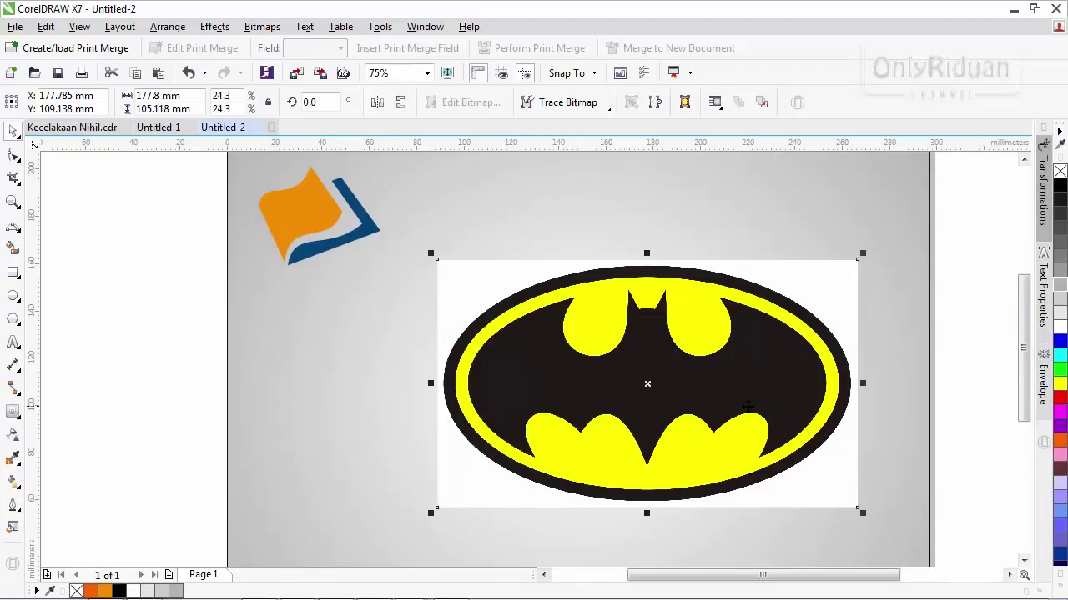
left_click(169, 321)
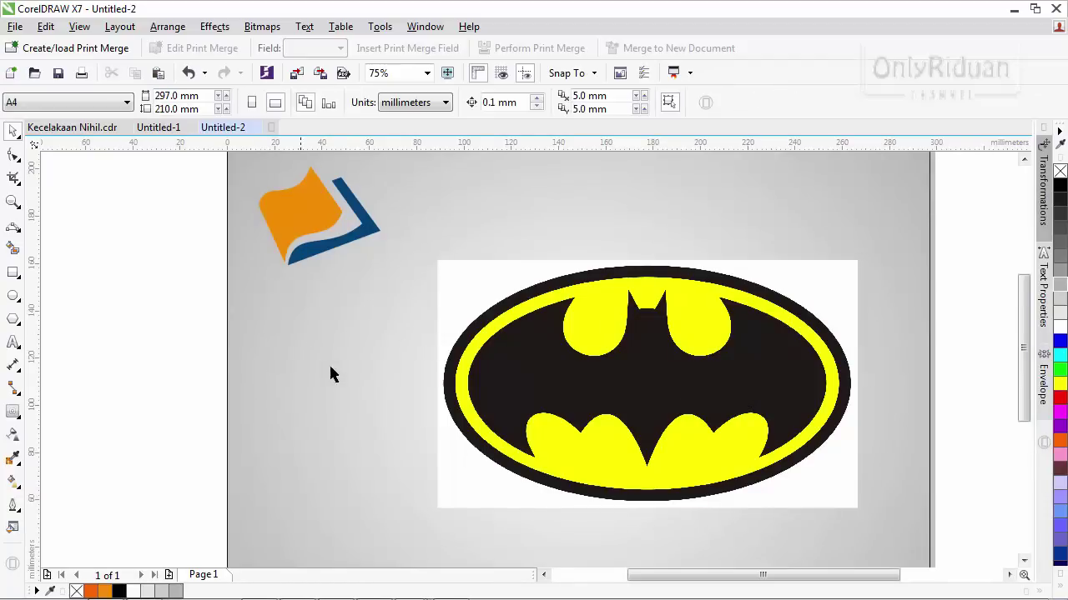
left_click(668, 376)
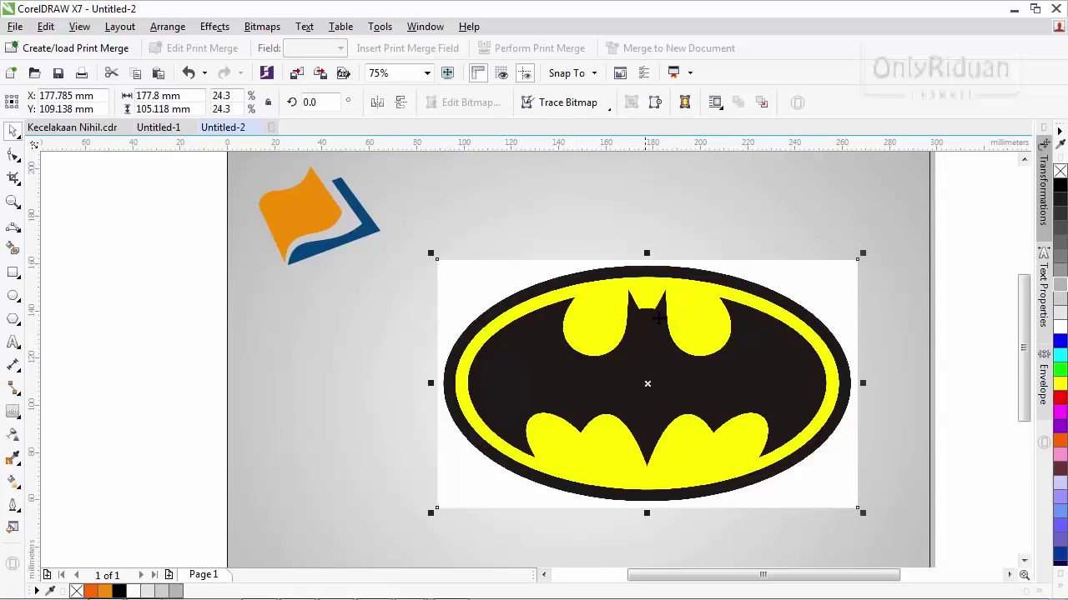
scroll(631, 350, "down", 2)
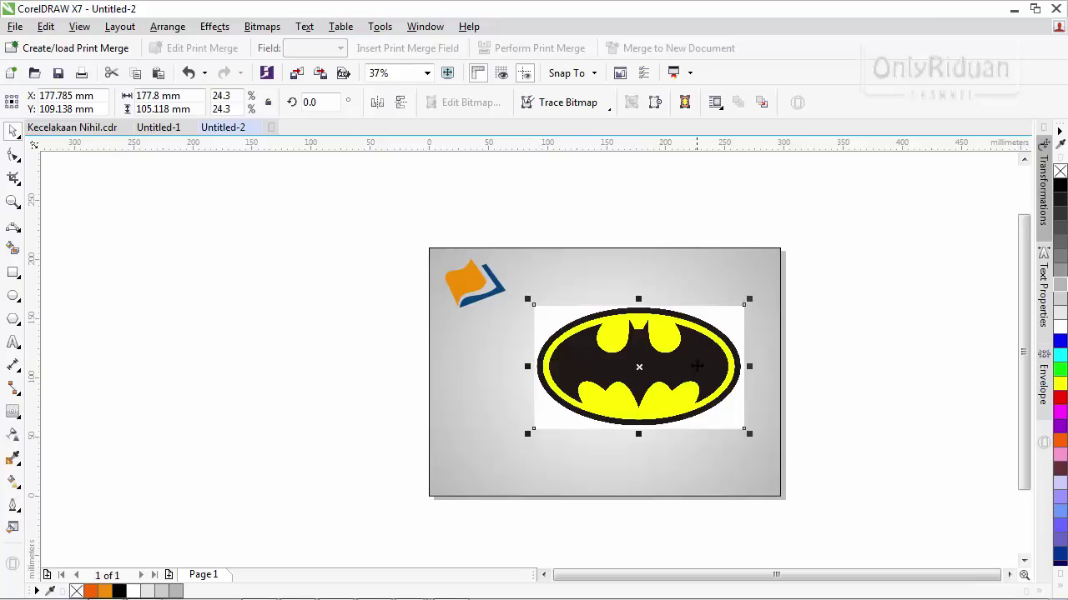
left_click(568, 102)
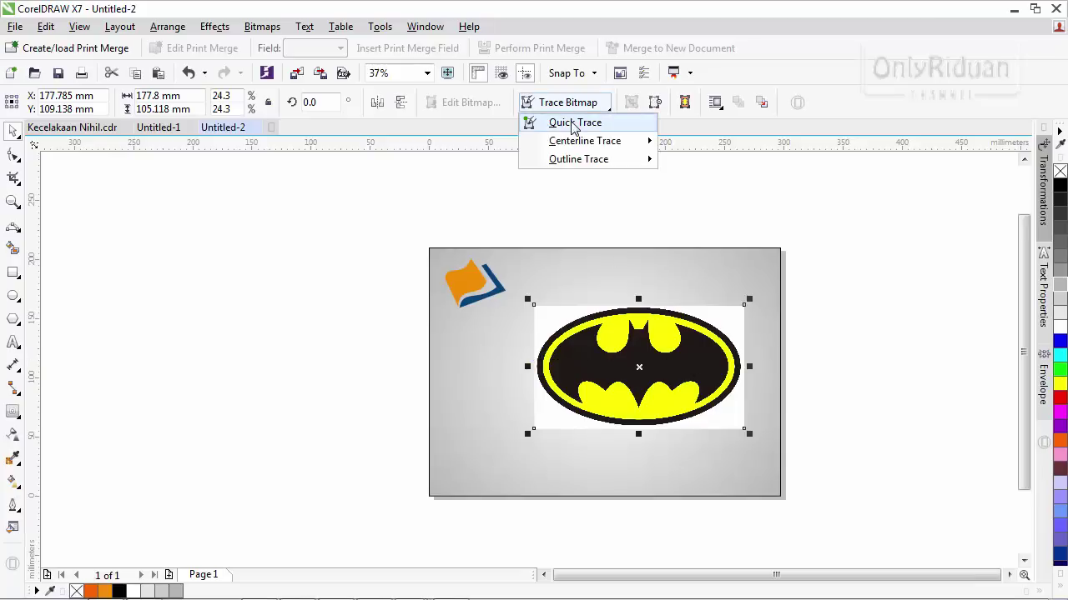
left_click(573, 124)
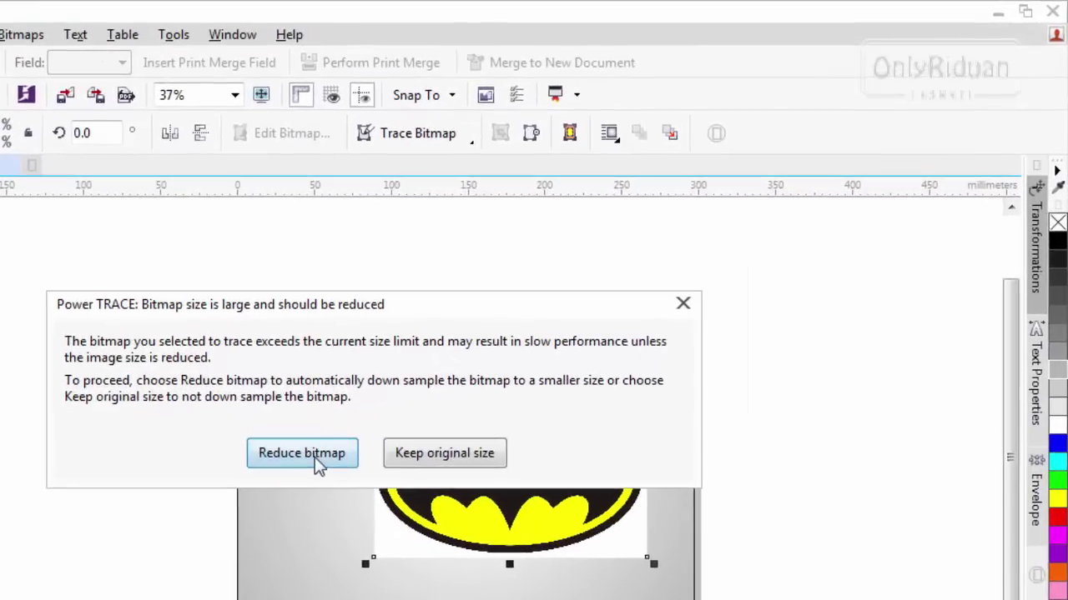
left_click(321, 457)
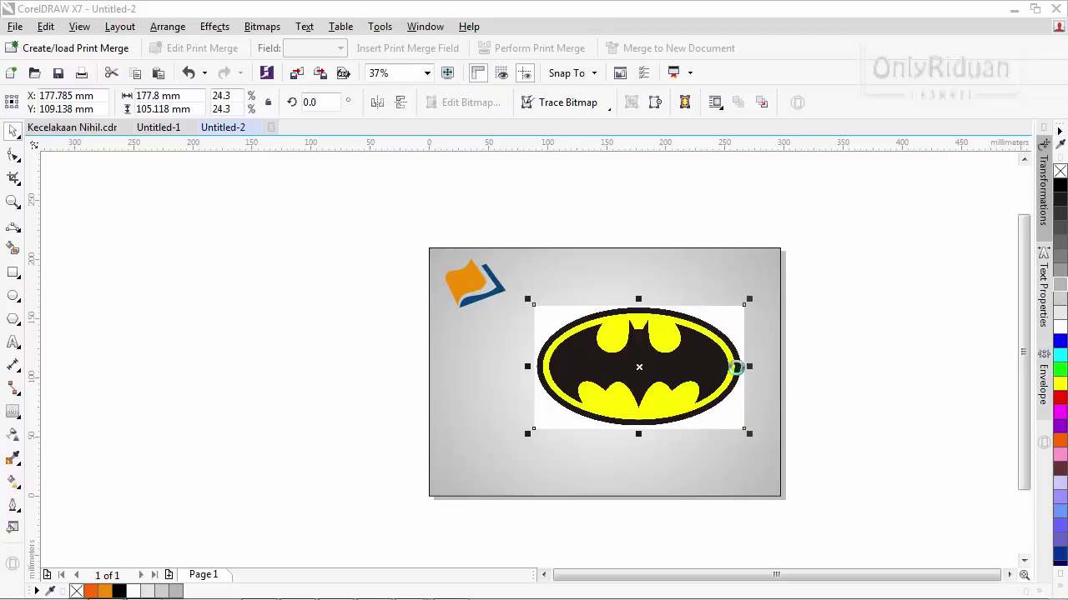
- Set the traced Batman logo beside the original bitmap and compare the edges of the two up close
left_click_drag(602, 357, 819, 355)
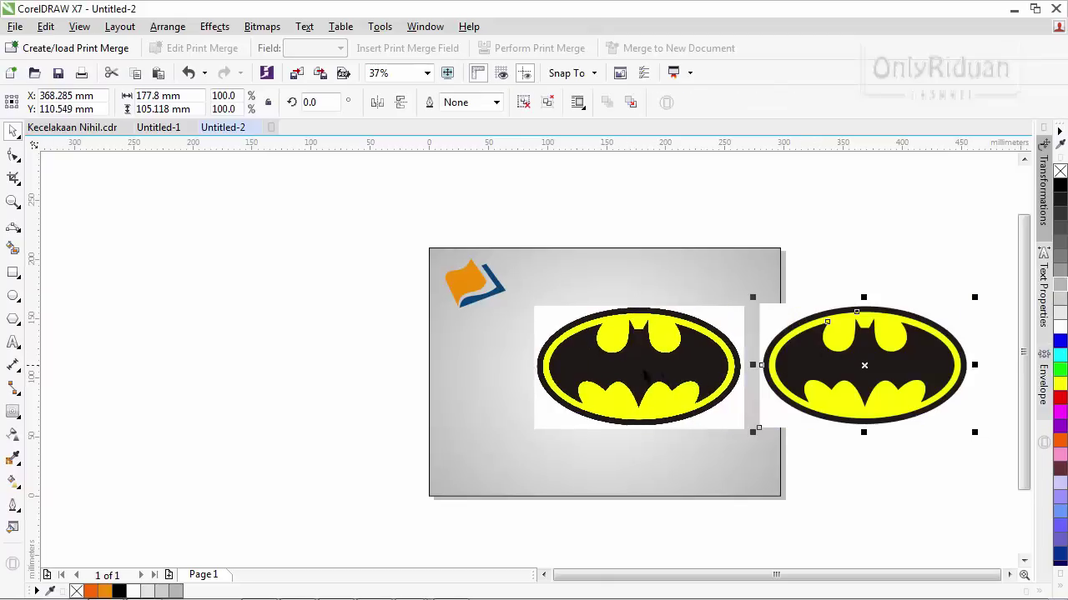
scroll(757, 378, "up", 1)
scroll(751, 354, "up", 3)
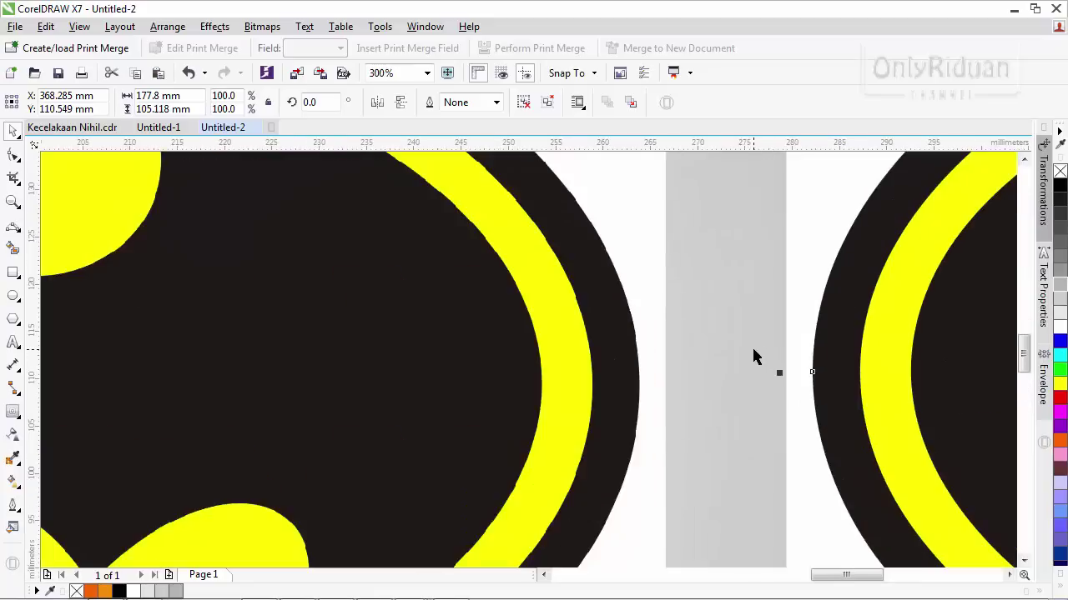
left_click_drag(815, 384, 550, 393)
scroll(538, 394, "up", 2)
scroll(550, 394, "down", 1)
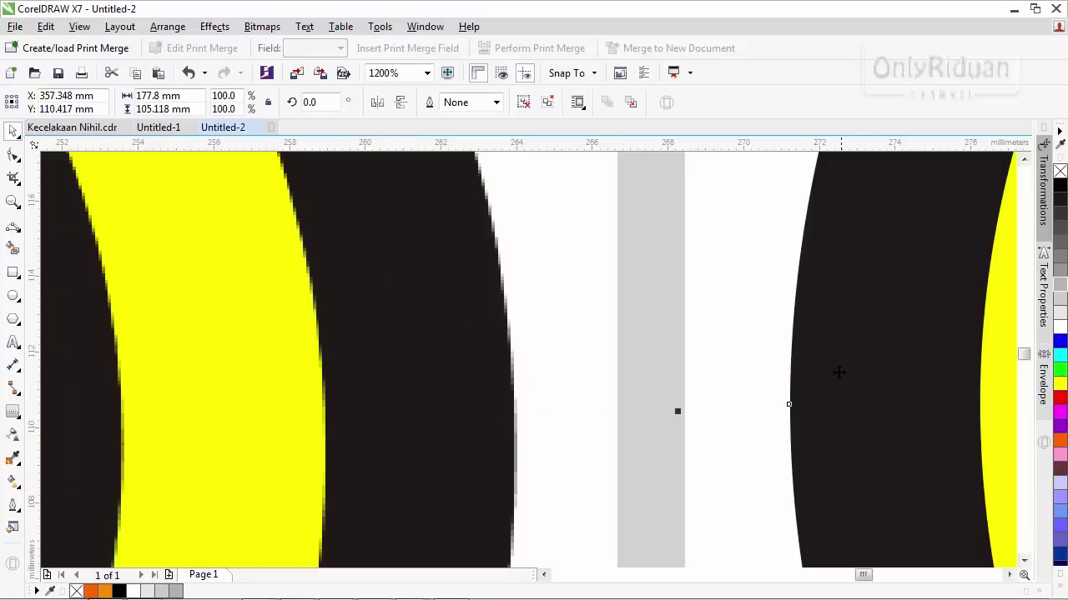
scroll(845, 367, "down", 4)
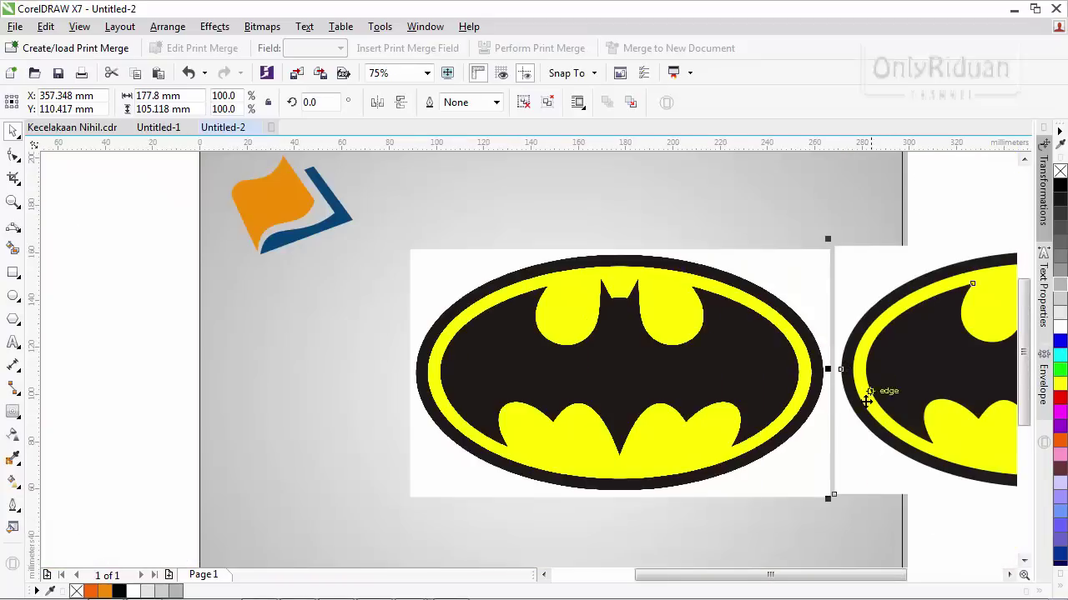
- Delete the original Batman bitmap and move the traced logo onto the page, at about X 157 mm, Y 100.5 mm
left_click_drag(920, 361, 927, 368)
left_click(695, 350)
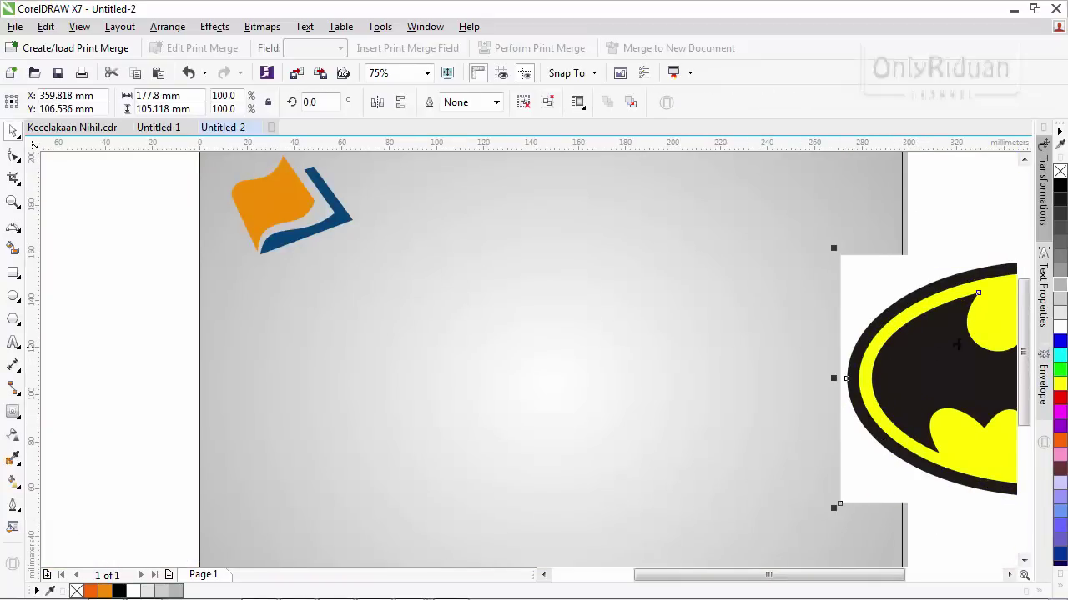
left_click_drag(861, 370, 510, 379)
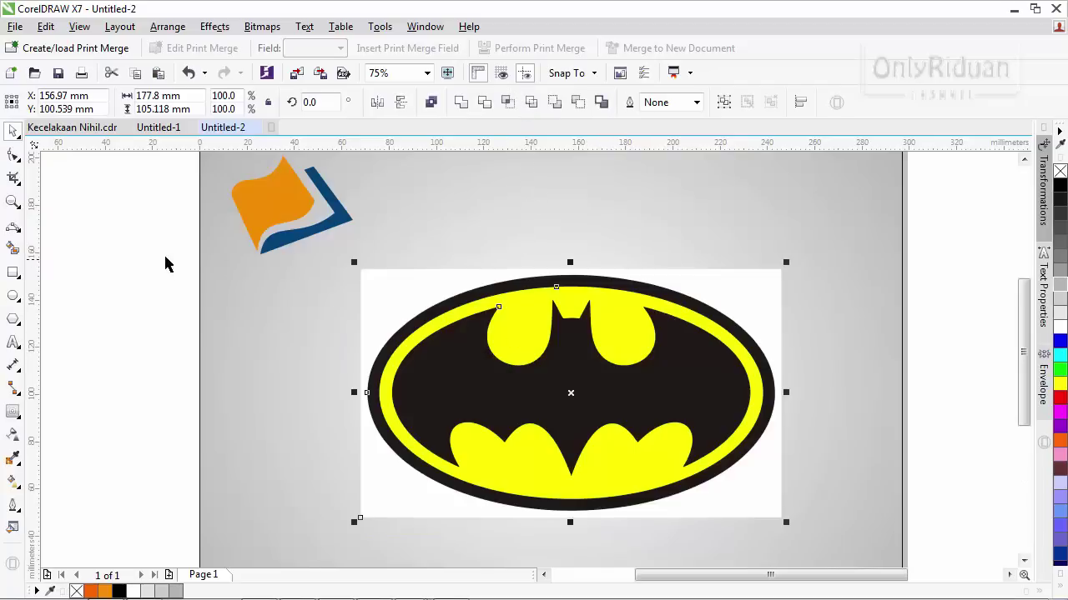
- Ungroup the traced Batman logo and delete its white background rectangle
left_click(344, 295)
left_click(383, 277)
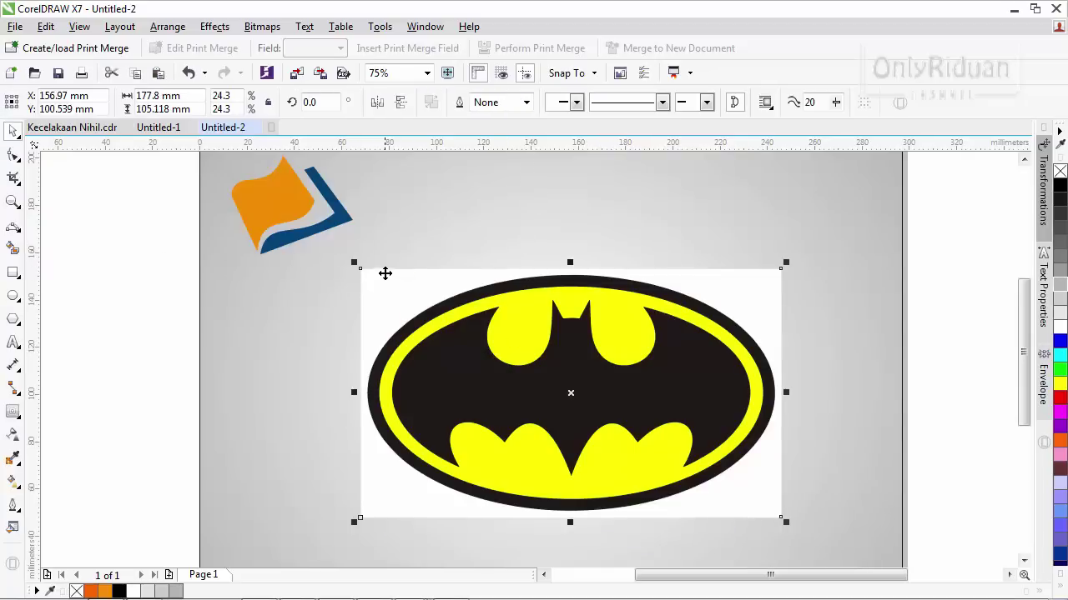
key("Delete")
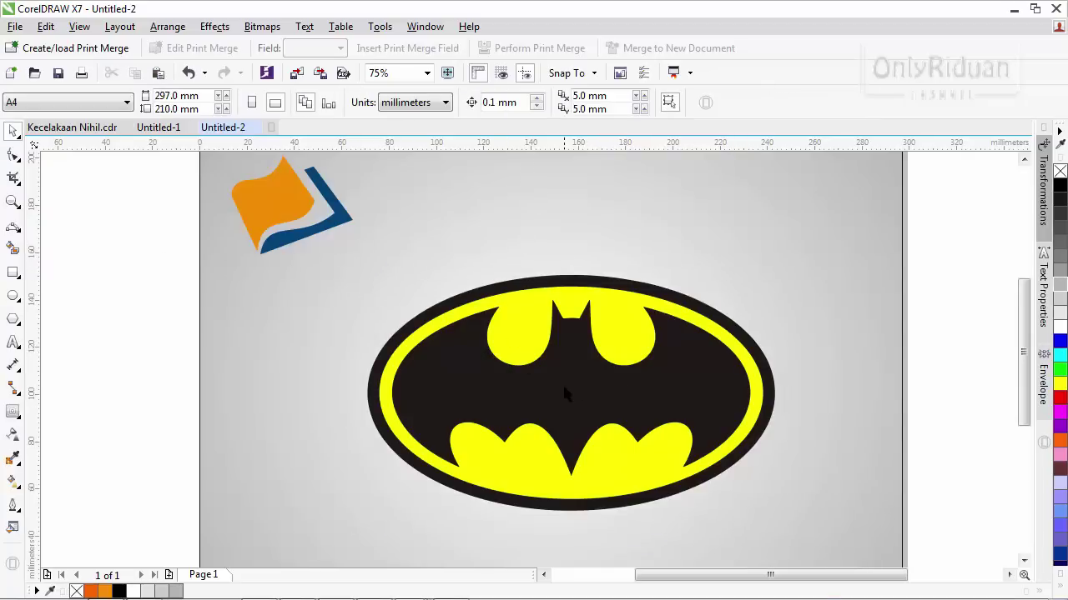
- Pull the black bat shape and the yellow ellipse away from the black oval, and undo both moves
left_click(699, 401)
left_click_drag(689, 384, 851, 294)
left_click_drag(644, 415, 392, 471)
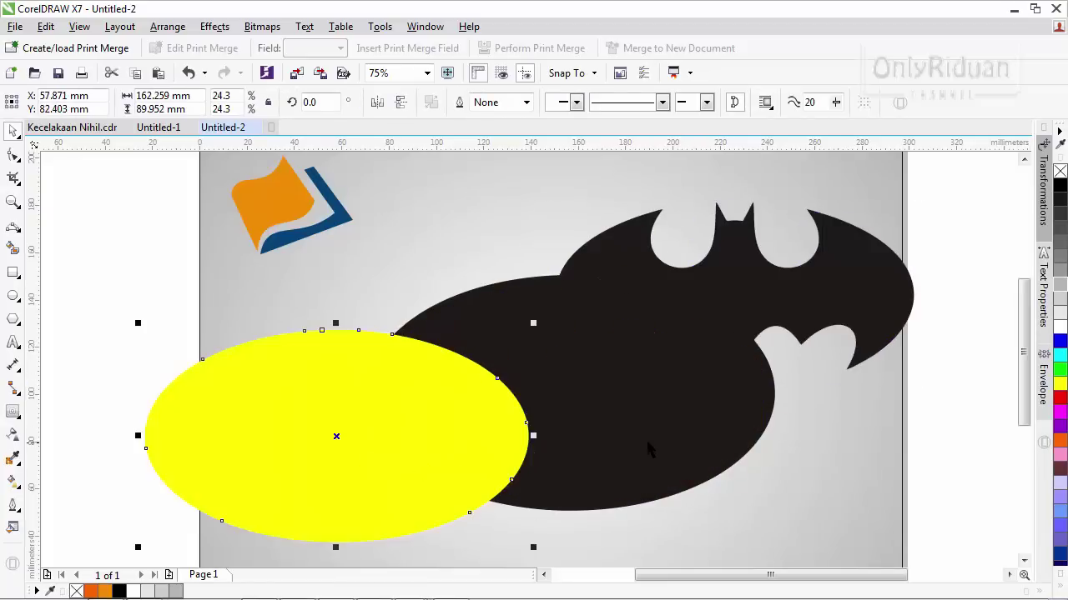
key("ctrl+z")
key("ctrl+z")
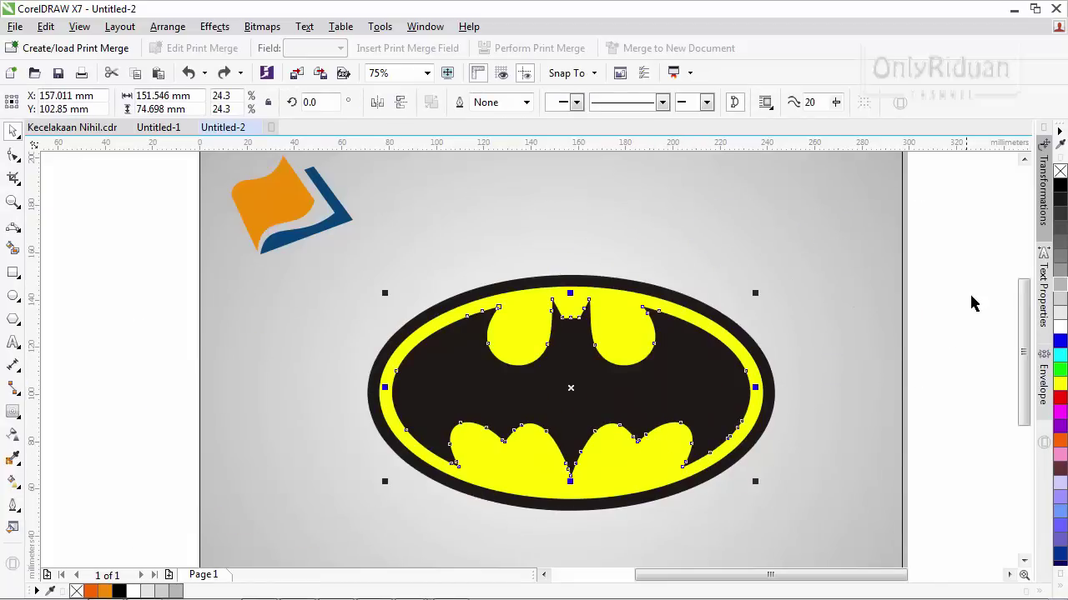
- Fill the black bat shape with magenta
left_click(971, 302)
left_click(662, 386)
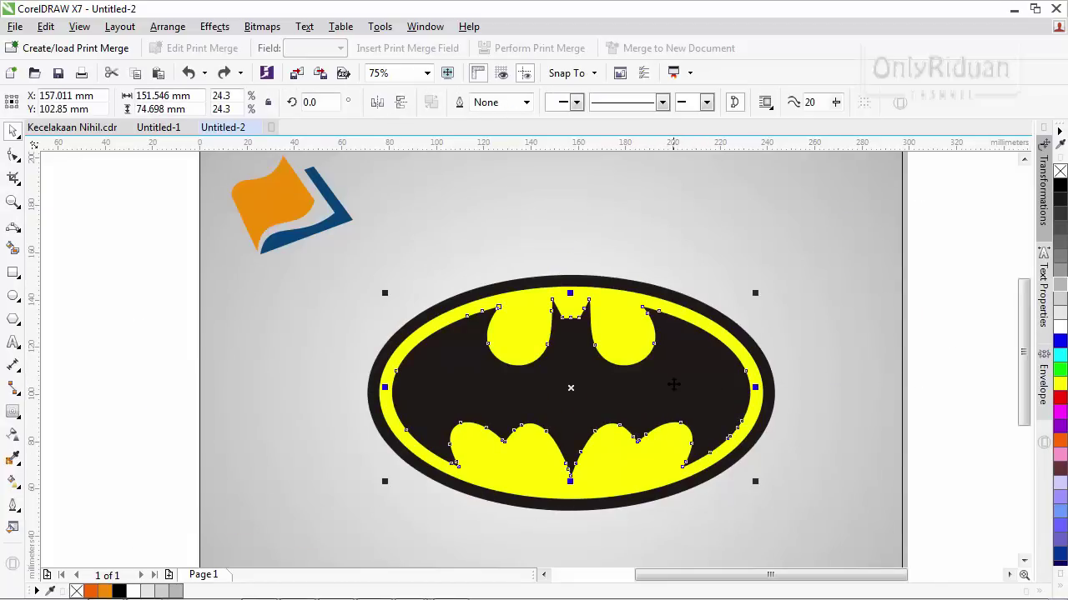
left_click(1059, 412)
- Try a yellow fill on the bat shape and undo it
left_click(716, 337)
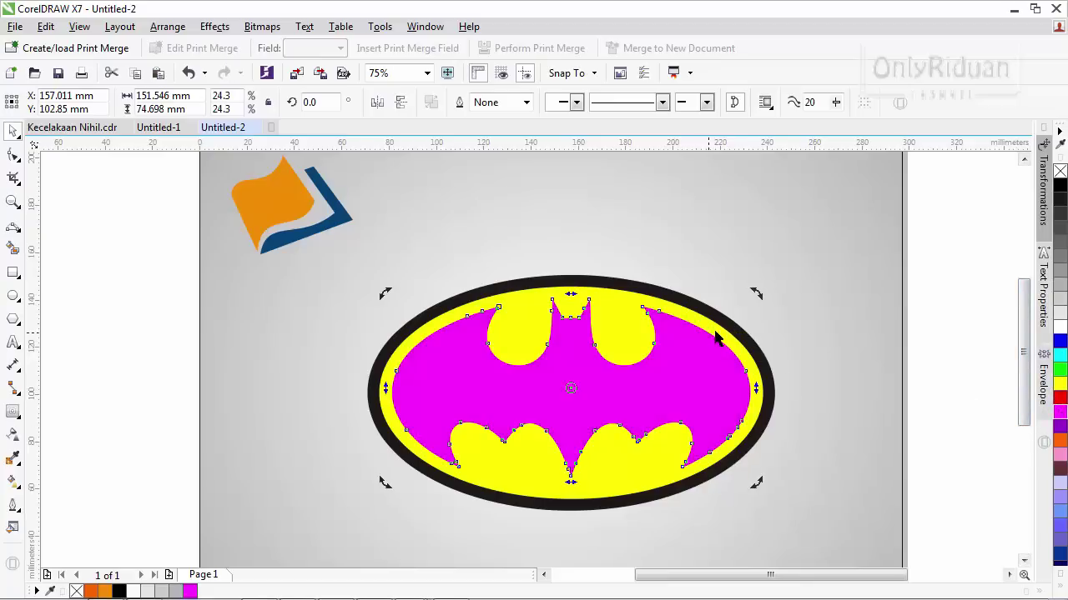
left_click(1060, 384)
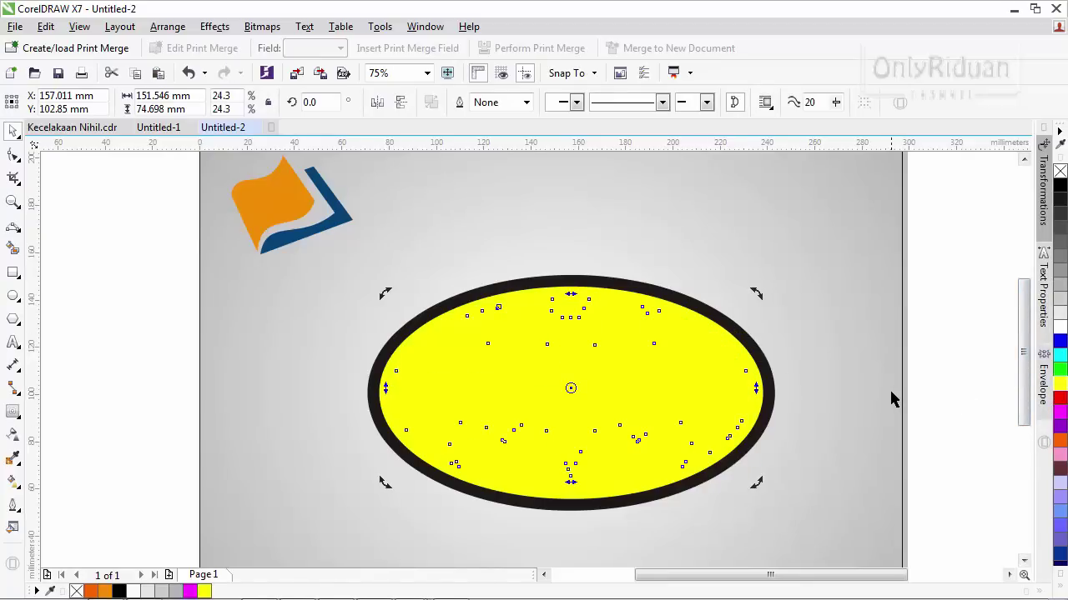
key("ctrl+z")
left_click(820, 370)
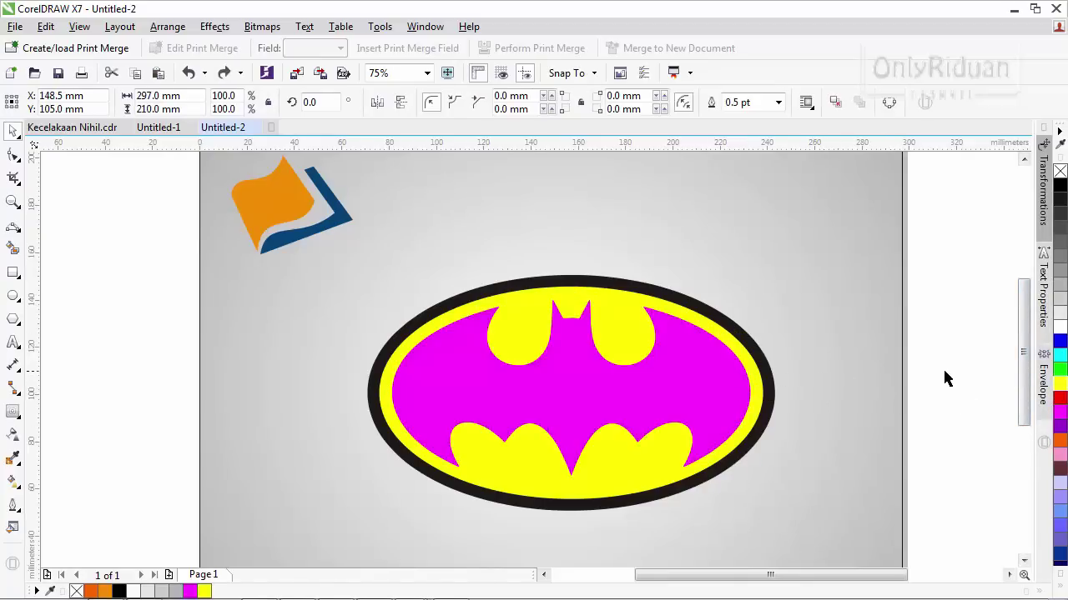
- Try a red fill on the yellow ellipse, and undo it together with the bat shape's magenta fill
left_click(762, 392)
left_click(1059, 399)
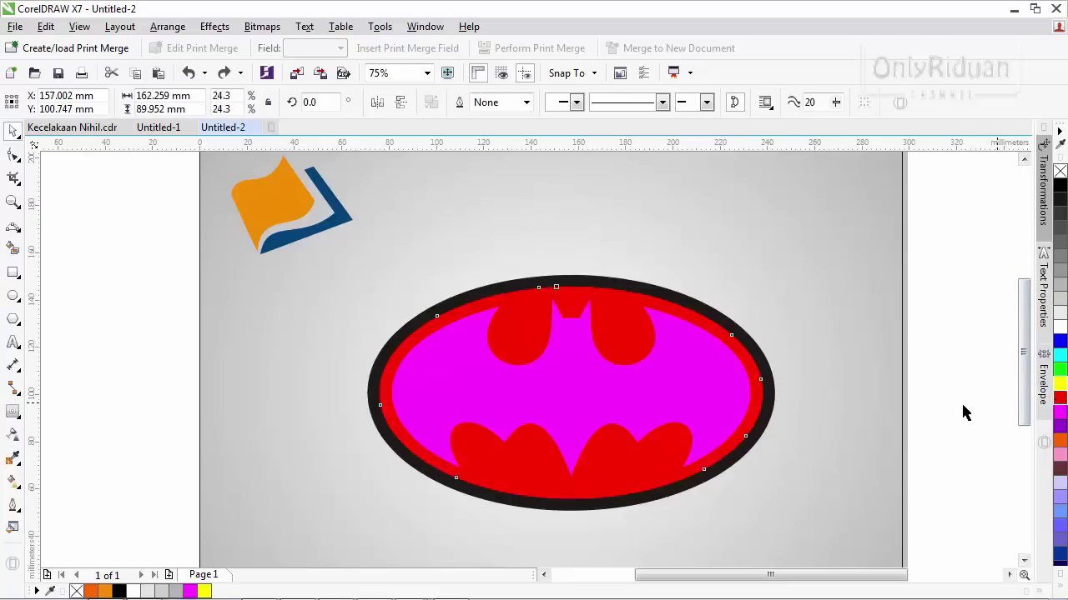
key("Escape")
key("ctrl+z")
key("ctrl+z")
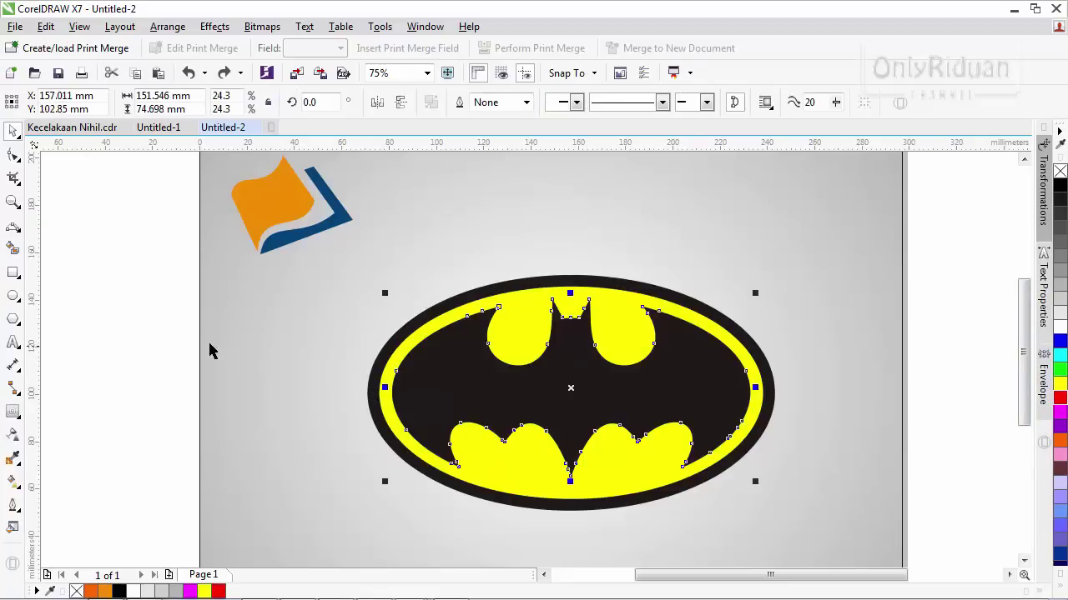
- Try a bright green fill on the blue shape of the book logo and undo it
left_click(242, 210)
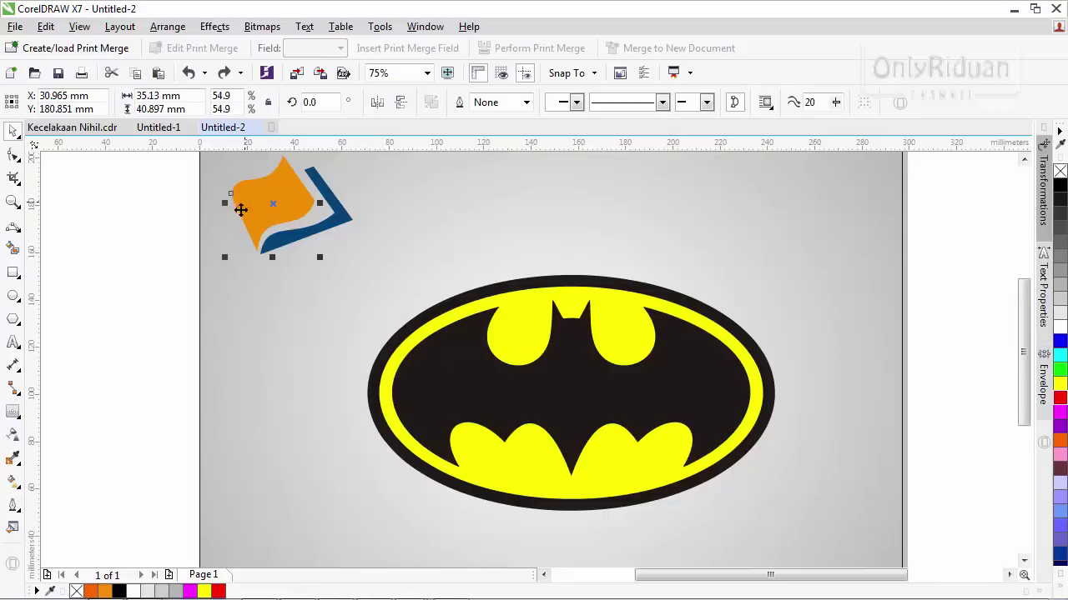
left_click(350, 221)
left_click(1060, 369)
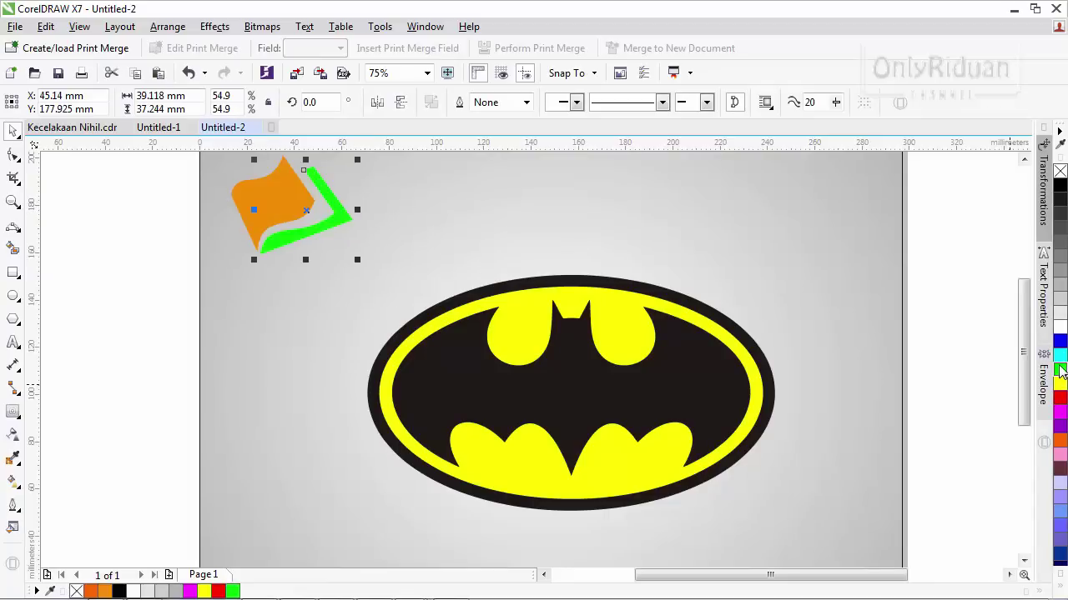
key("ctrl+z")
- Scale the whole Batman logo down to about 72 × 42 mm and move it beside the book logo
left_click(952, 533)
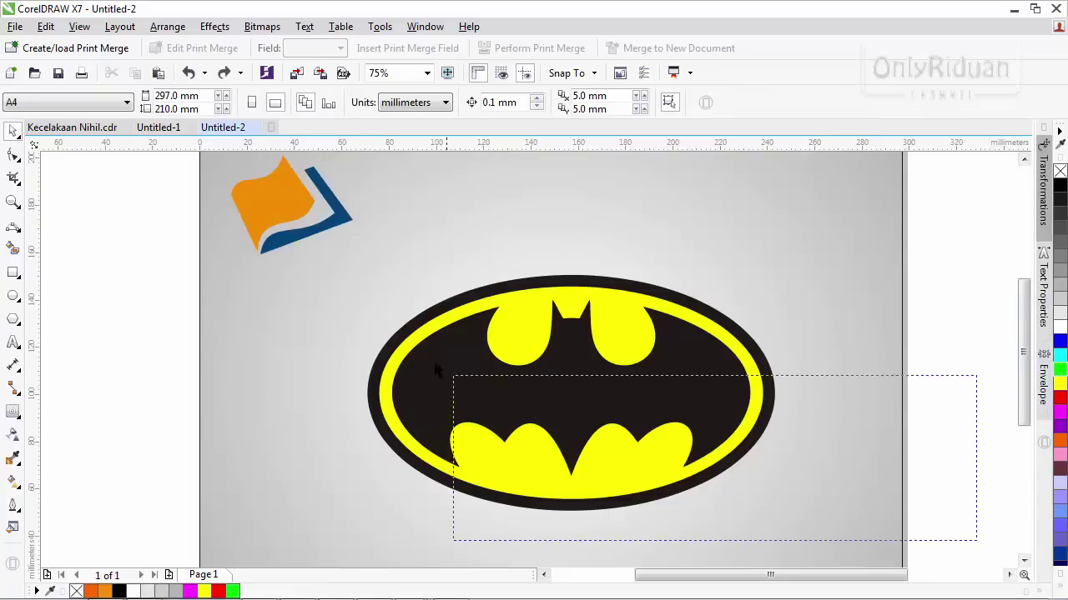
left_click_drag(434, 368, 333, 257)
left_click_drag(779, 515, 542, 379)
left_click(1024, 158)
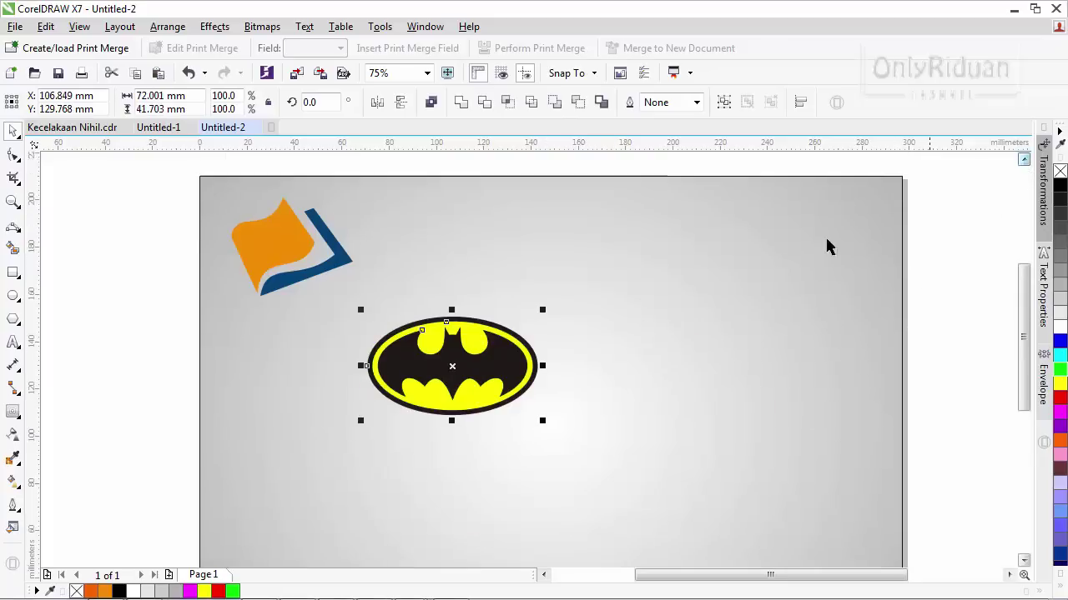
left_click_drag(449, 367, 469, 248)
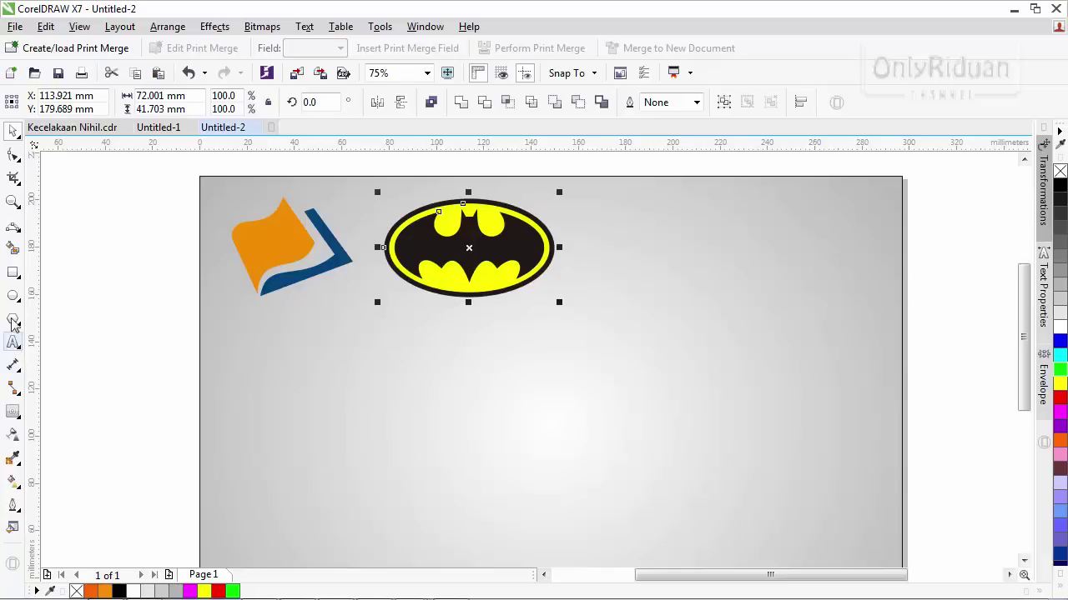
- Draw an ellipse about 81 × 77 mm on the empty page area below the logos
left_click(13, 273)
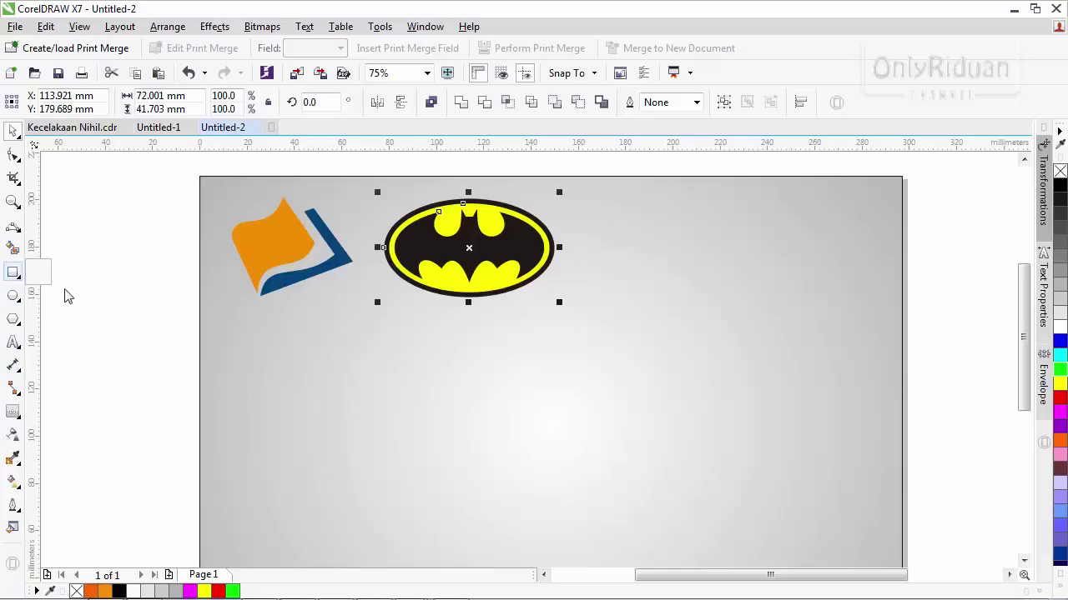
double_click(13, 296)
left_click(638, 550)
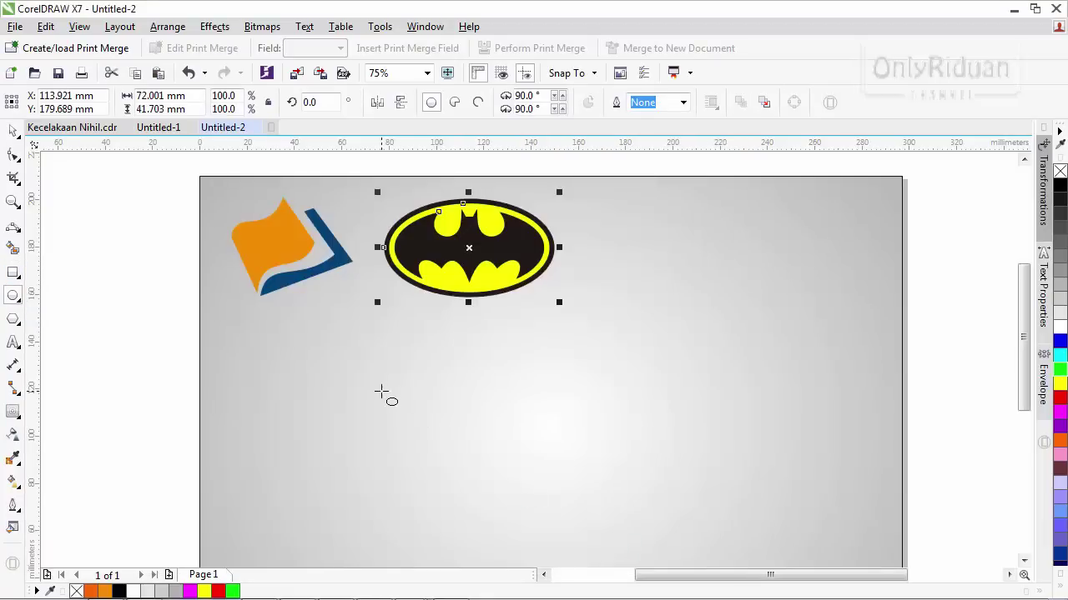
left_click_drag(349, 351, 544, 537)
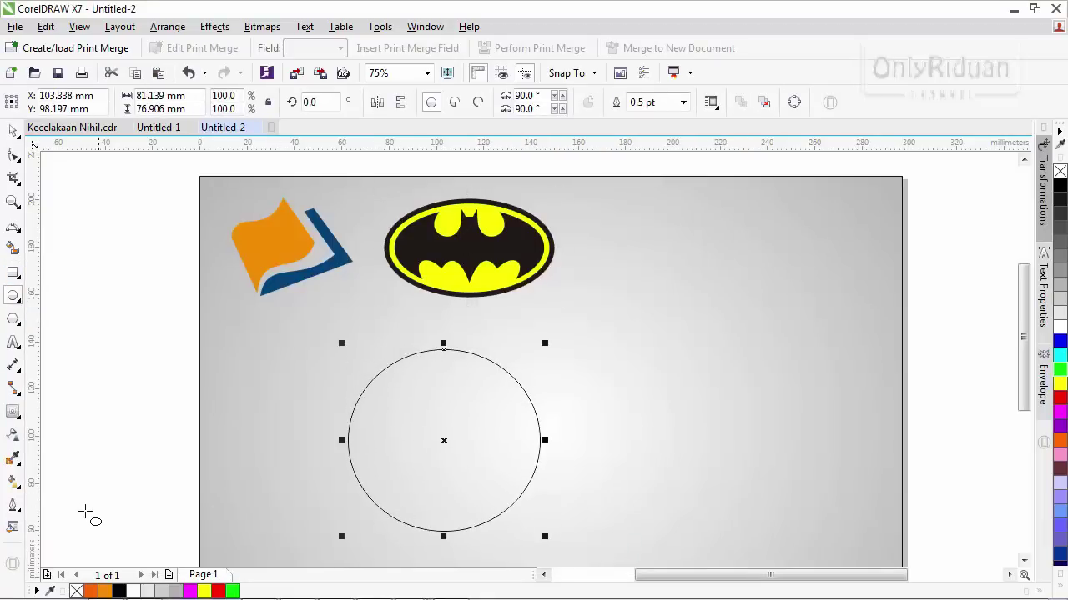
- Give the ellipse a black-to-white linear fountain fill with added yellow at 29% and red at 75%
left_click(13, 481)
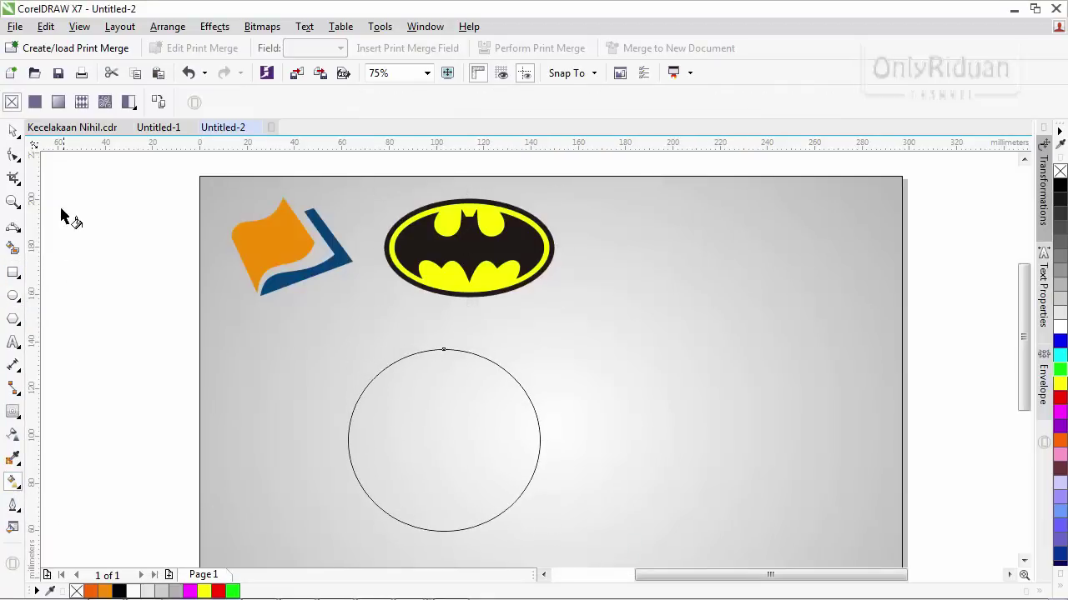
left_click(57, 102)
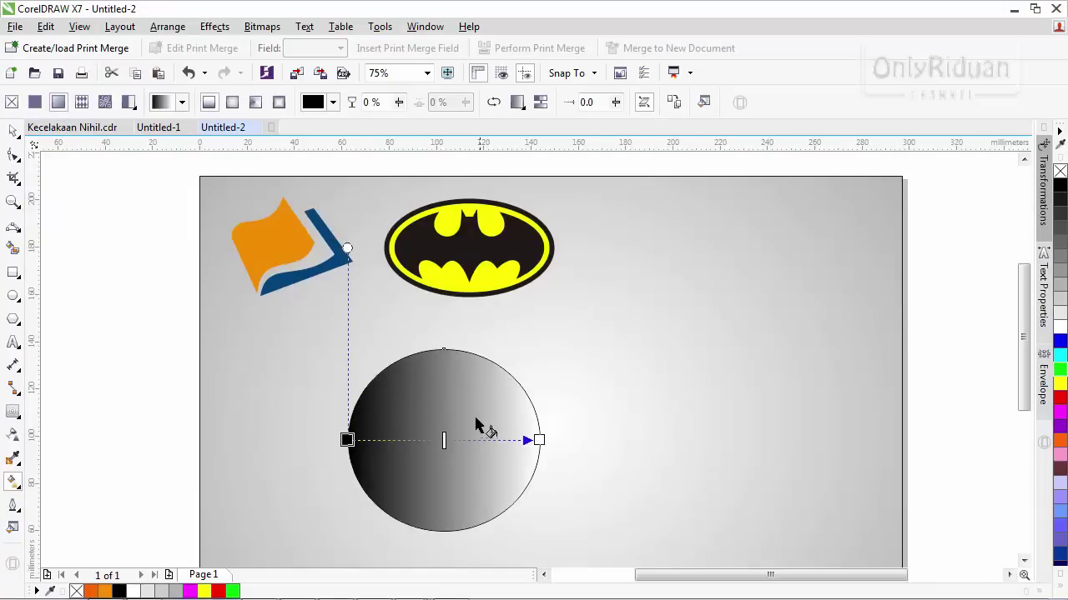
left_click_drag(443, 440, 403, 440)
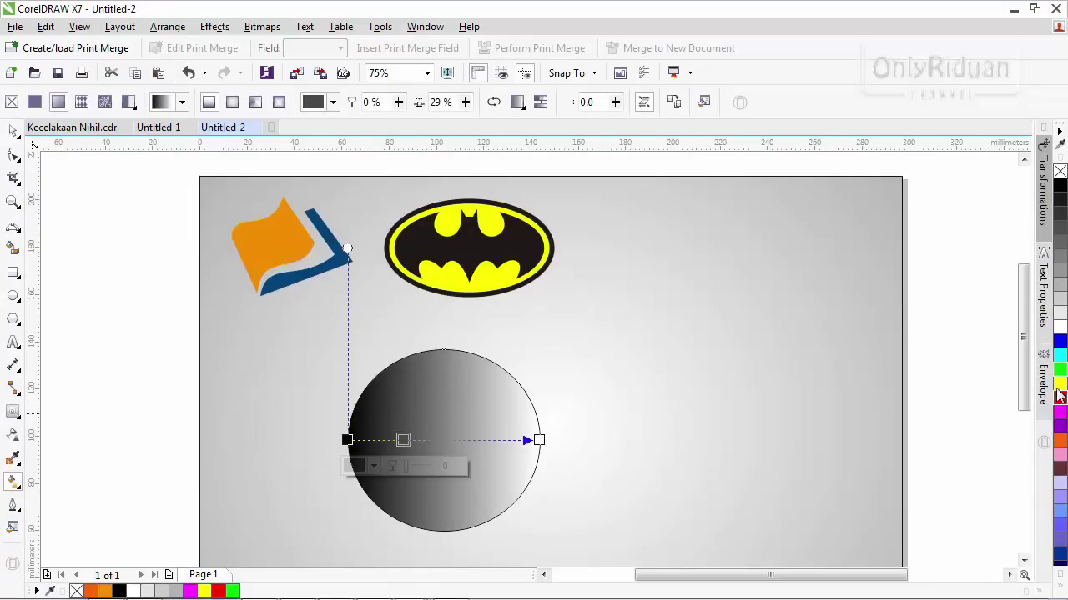
left_click(1059, 383)
double_click(490, 440)
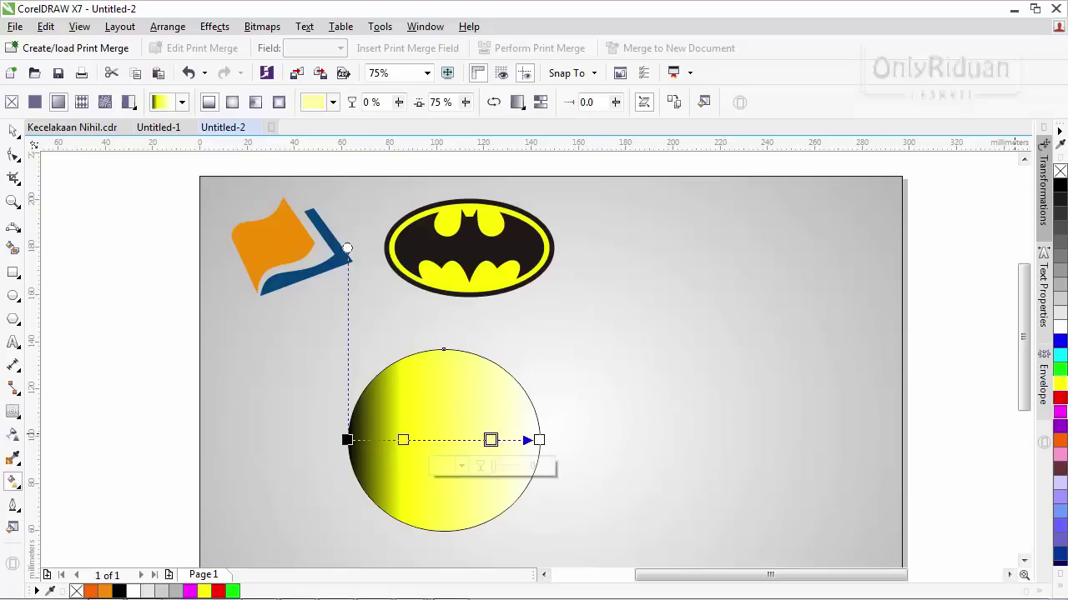
left_click(1059, 397)
left_click(13, 131)
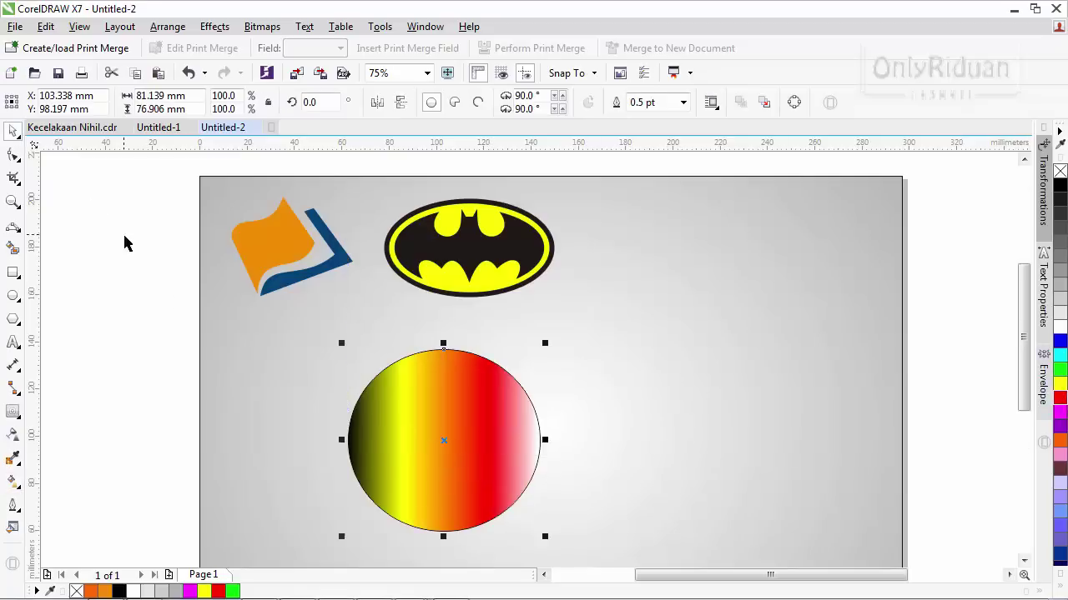
- Move the gradient ellipse below the book logo and convert it to a 300 dpi RGB bitmap with transparent background
left_click(124, 243)
left_click_drag(431, 431, 324, 441)
left_click_drag(108, 327, 472, 546)
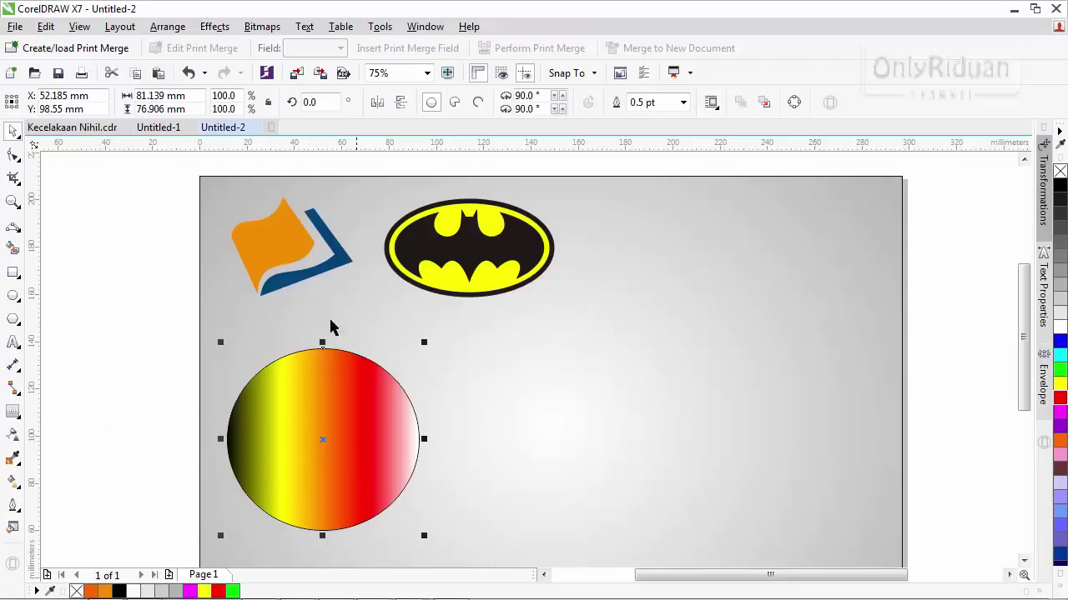
left_click(259, 29)
left_click(288, 42)
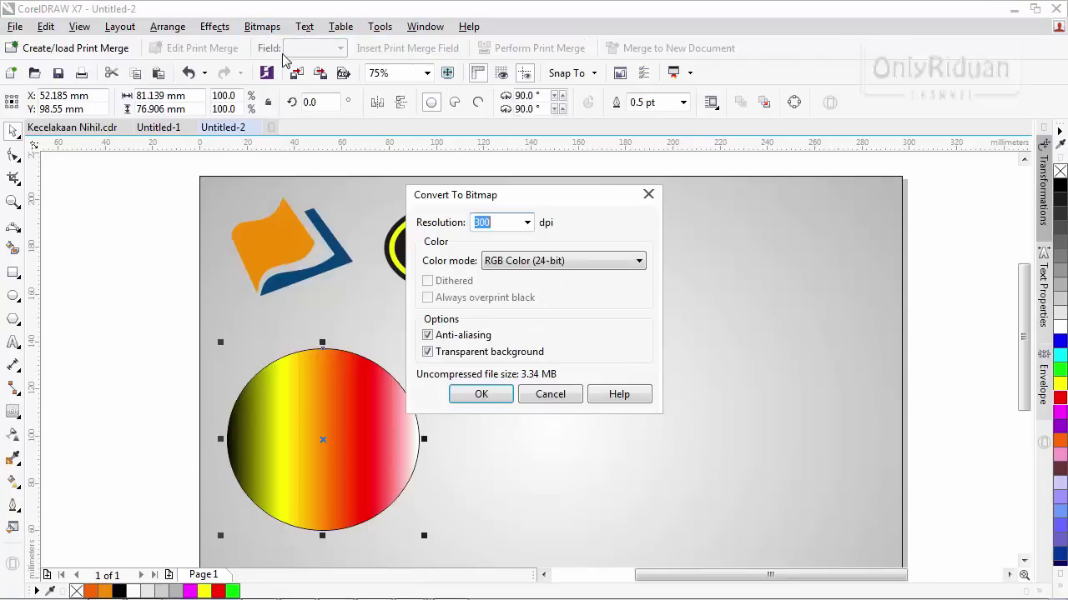
left_click(491, 395)
left_click(133, 336)
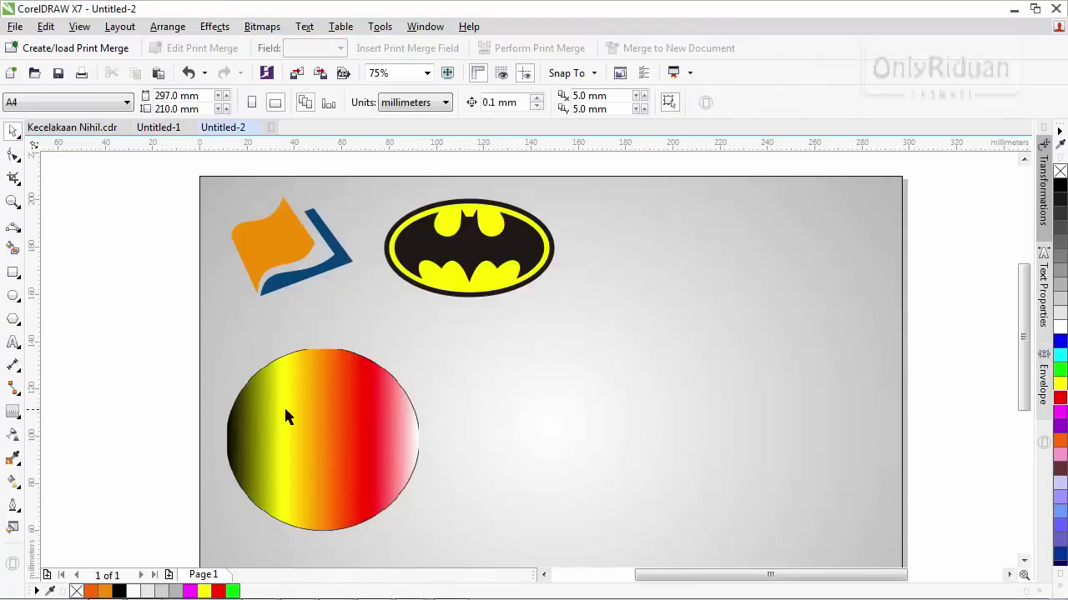
- Quick Trace the gradient ellipse bitmap and examine the traced color bands
left_click(317, 412)
left_click(565, 103)
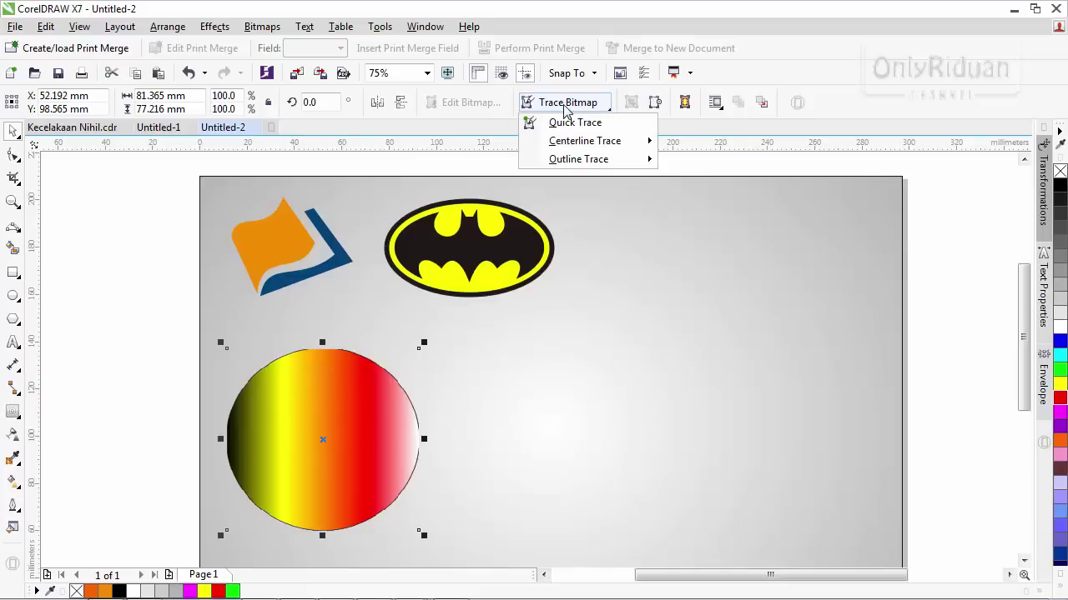
left_click(567, 123)
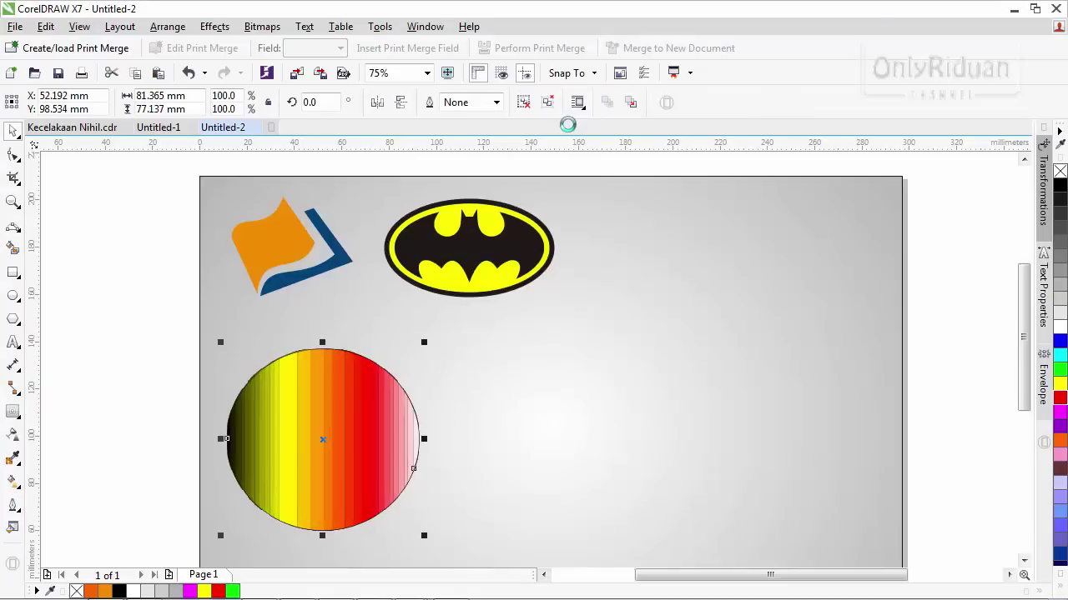
scroll(317, 437, "down", 1)
scroll(340, 431, "up", 3)
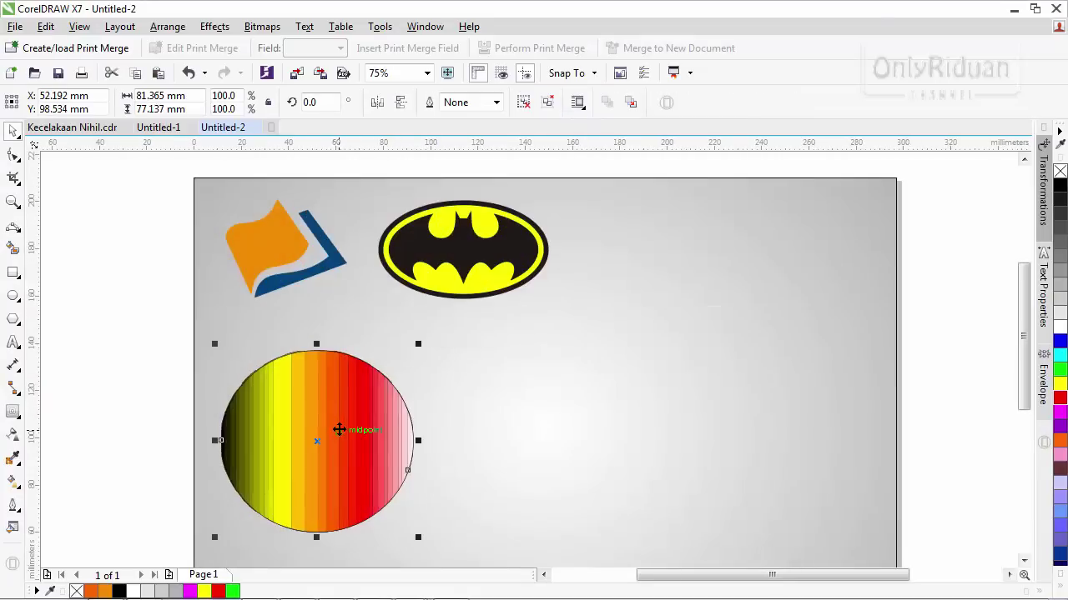
scroll(338, 429, "down", 3)
- Delete the traced gradient ellipse and its source bitmap
left_click(222, 324)
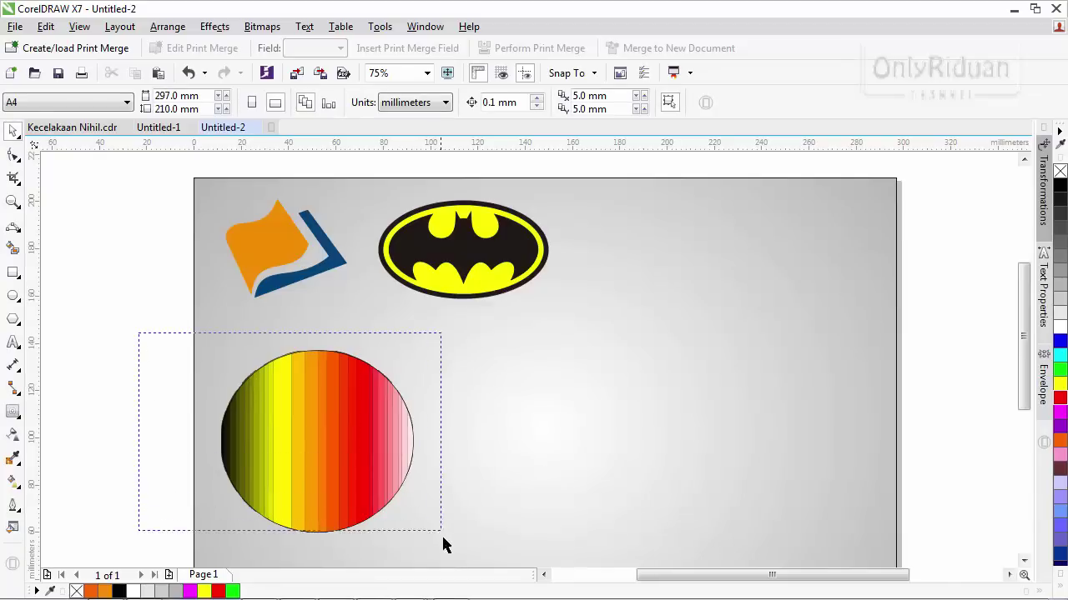
left_click_drag(443, 544, 449, 547)
key("Delete")
- Import depsos baru.jpg and place it about 159 × 115 mm below the Batman logo
scroll(457, 438, "down", 1)
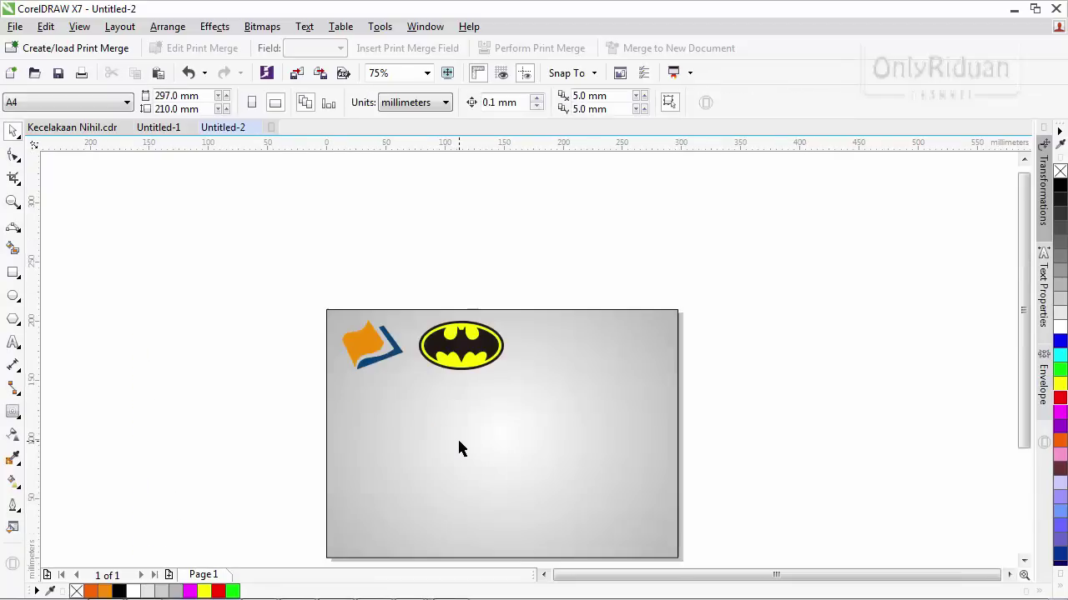
left_click(15, 27)
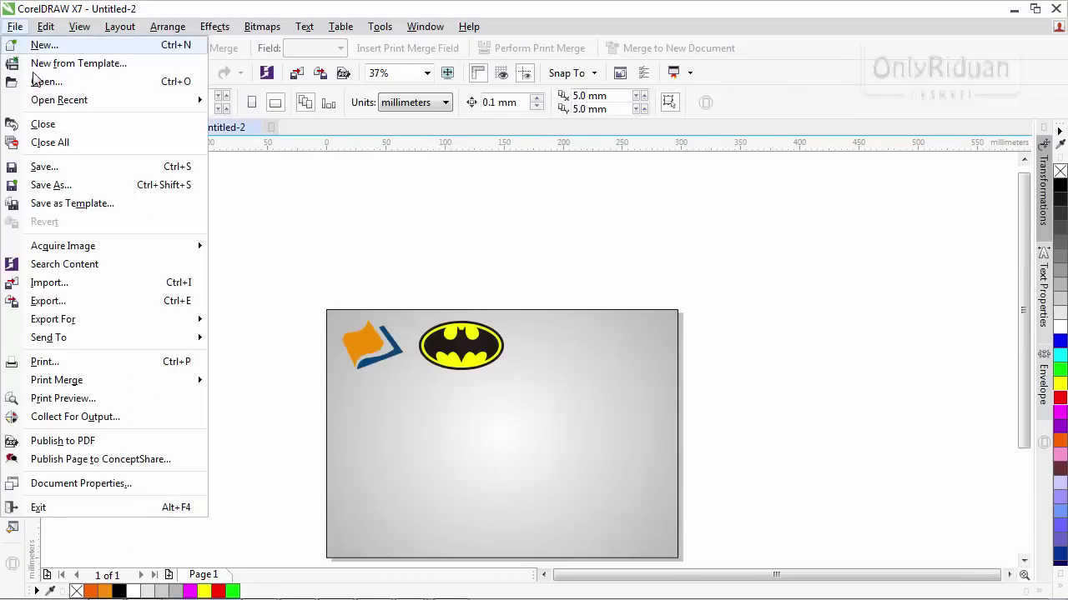
left_click(54, 283)
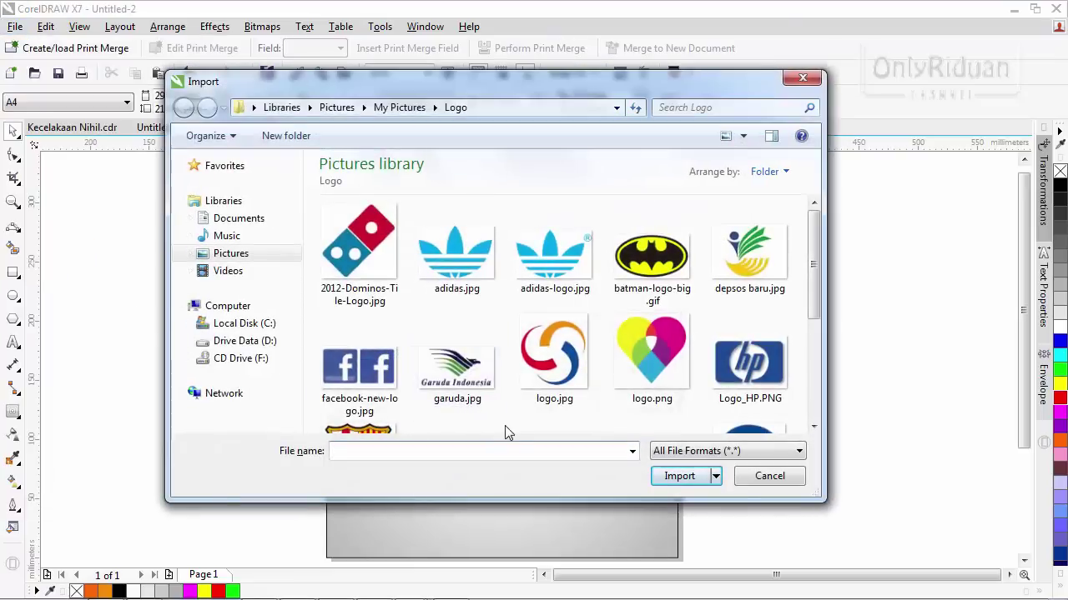
left_click(750, 265)
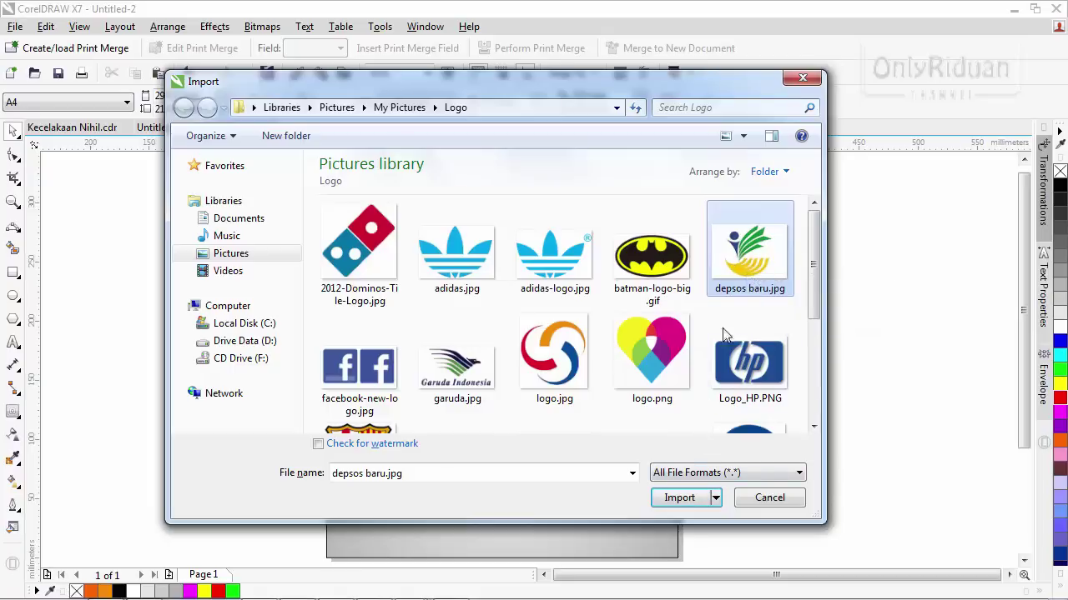
left_click(679, 497)
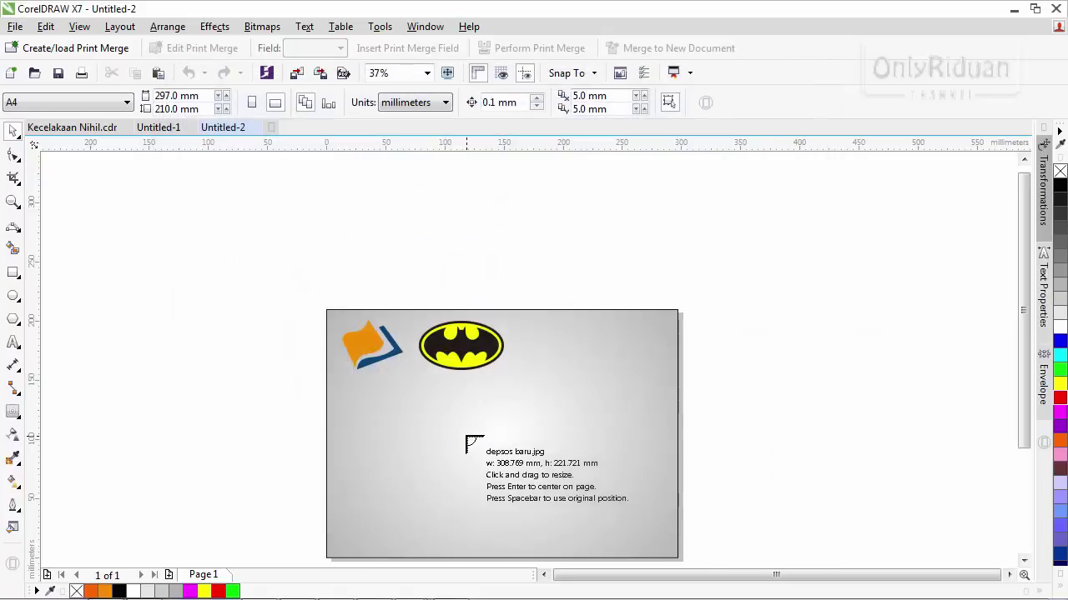
left_click_drag(421, 392, 608, 527)
- Move the imported logo bitmap closer to the page's left edge and convert it with Quick Trace
left_click_drag(1027, 362, 1031, 404)
scroll(543, 377, "up", 2)
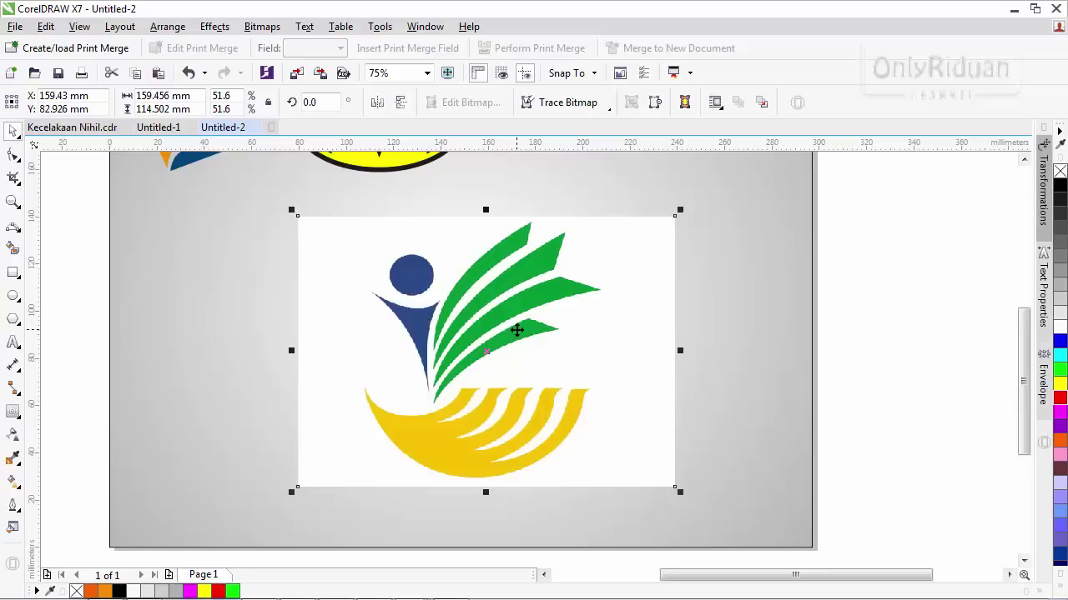
left_click_drag(517, 330, 385, 322)
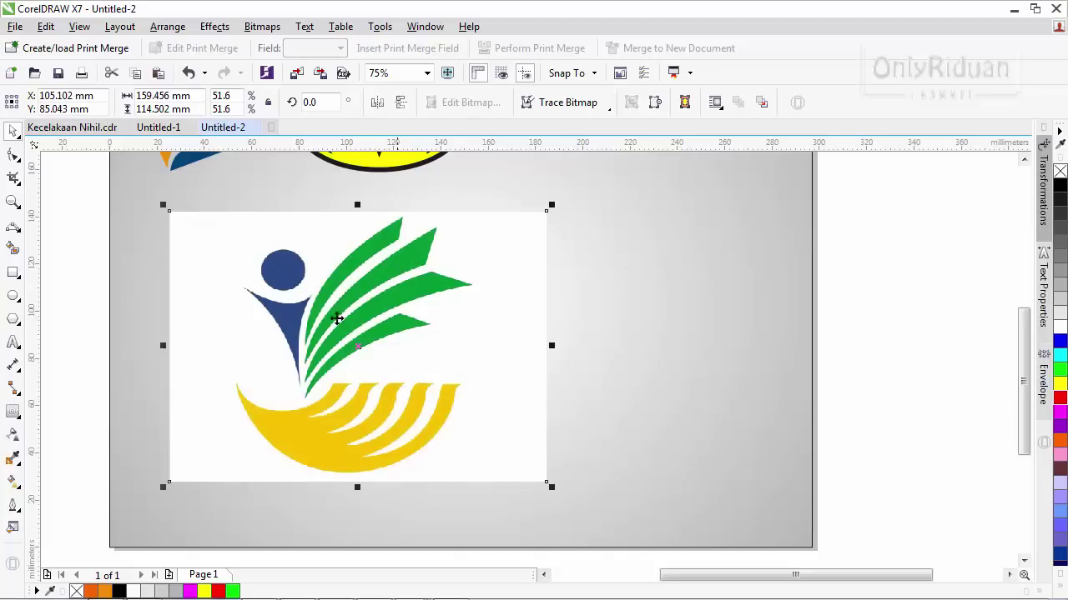
left_click(571, 107)
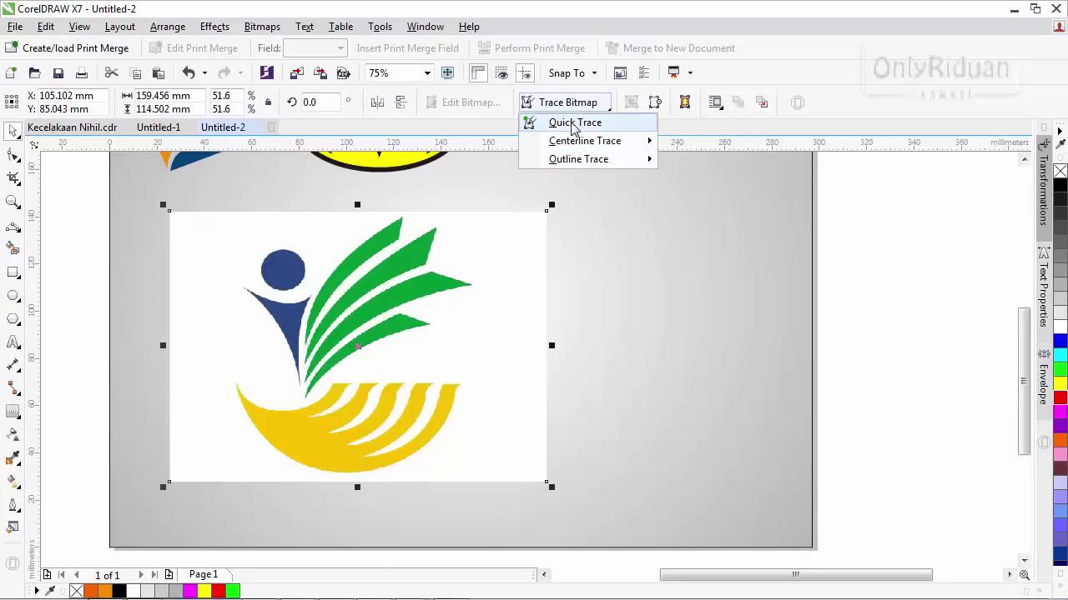
left_click(574, 123)
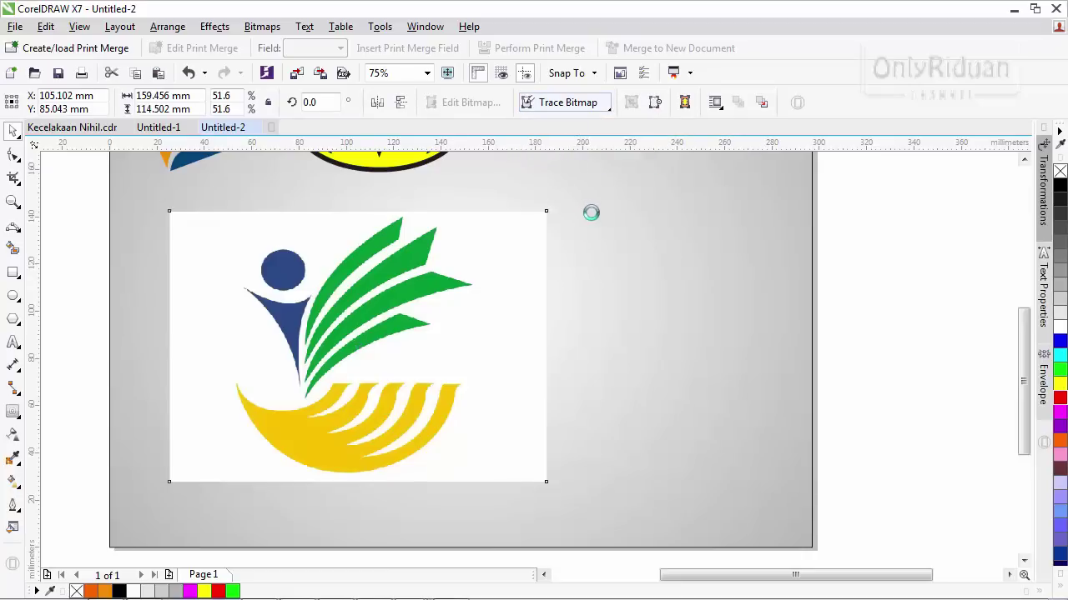
- Pull the traced logo aside to delete the original bitmap beneath it, and move the traced logo back near the page's centre
left_click_drag(370, 345, 752, 352)
left_click(395, 334)
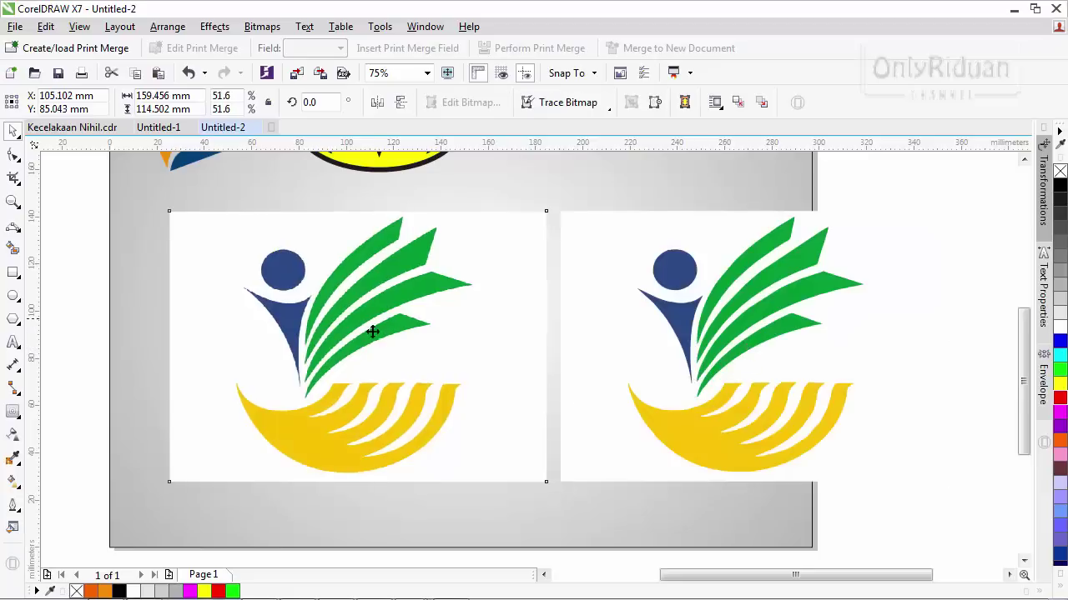
left_click(392, 332)
key("Delete")
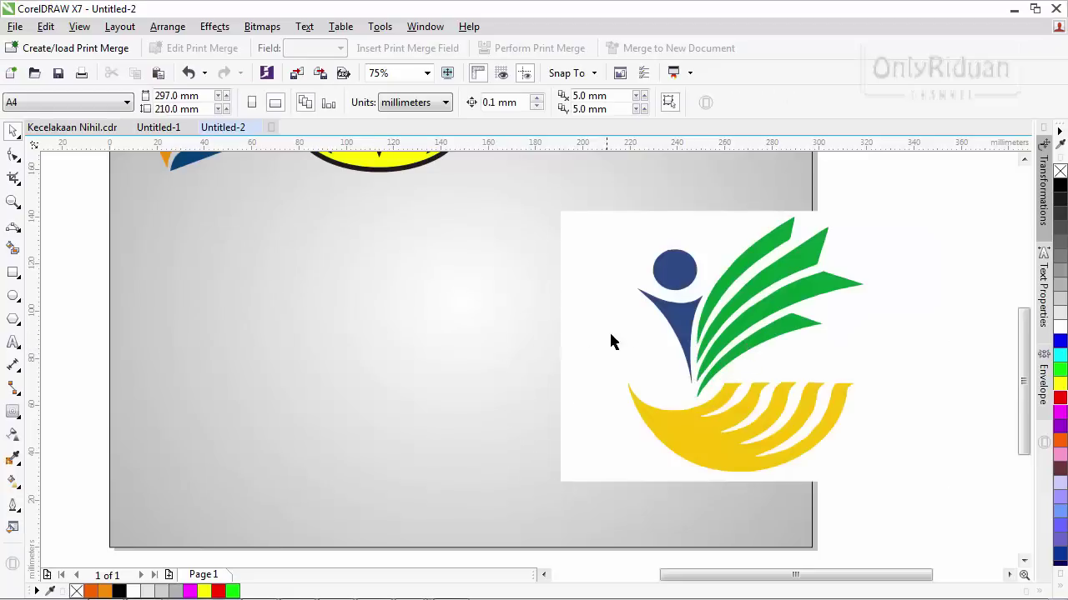
left_click_drag(680, 325, 364, 336)
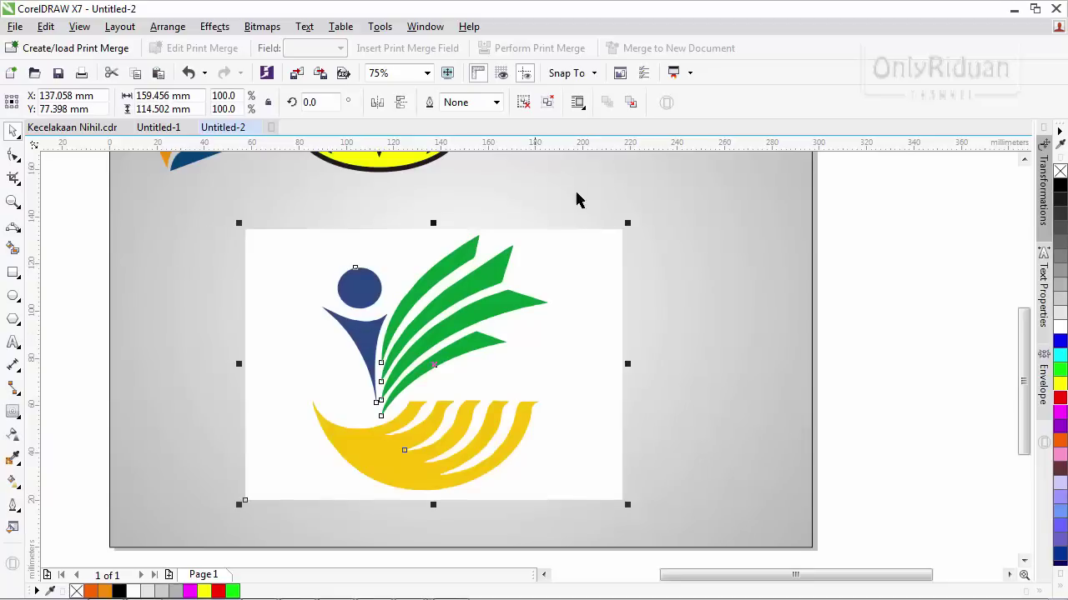
left_click(834, 291)
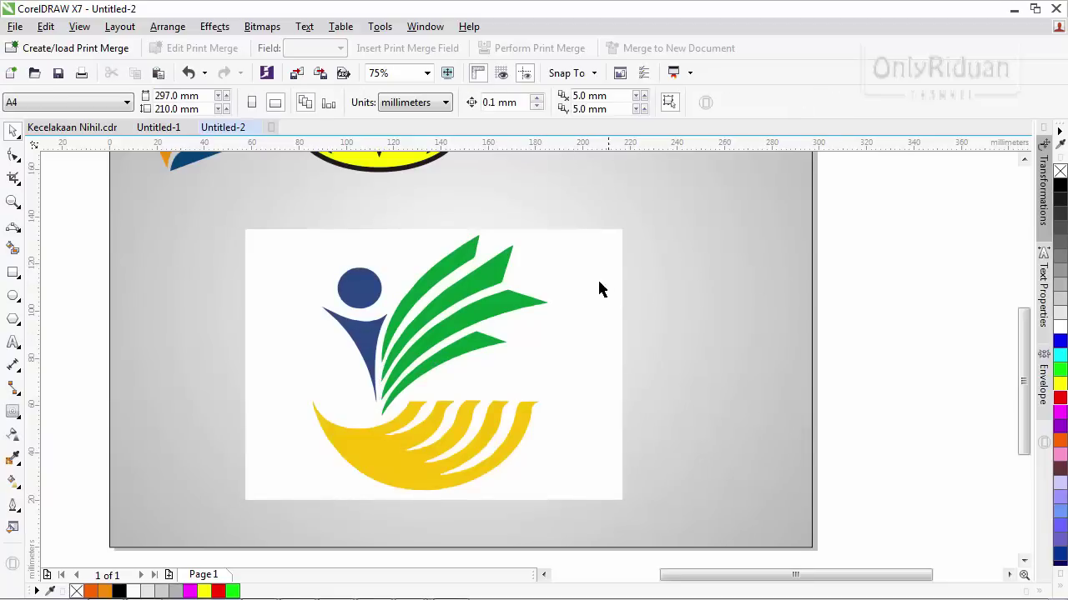
- Delete the white background behind the traced logo and enlarge all of its pieces together to about 142 × 154 mm
left_click(597, 276)
key("Delete")
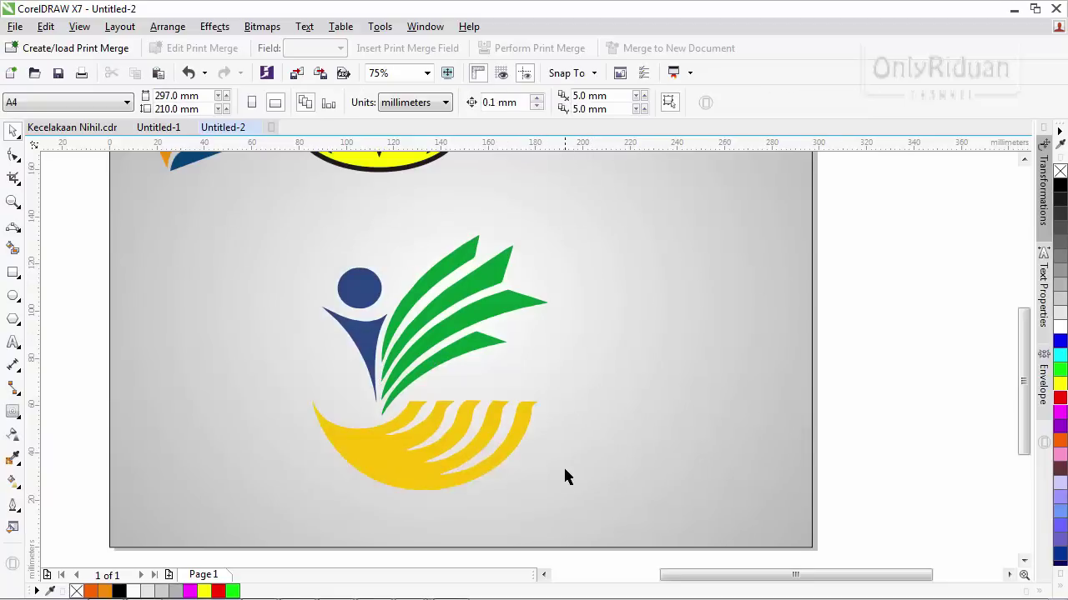
left_click_drag(347, 364, 261, 208)
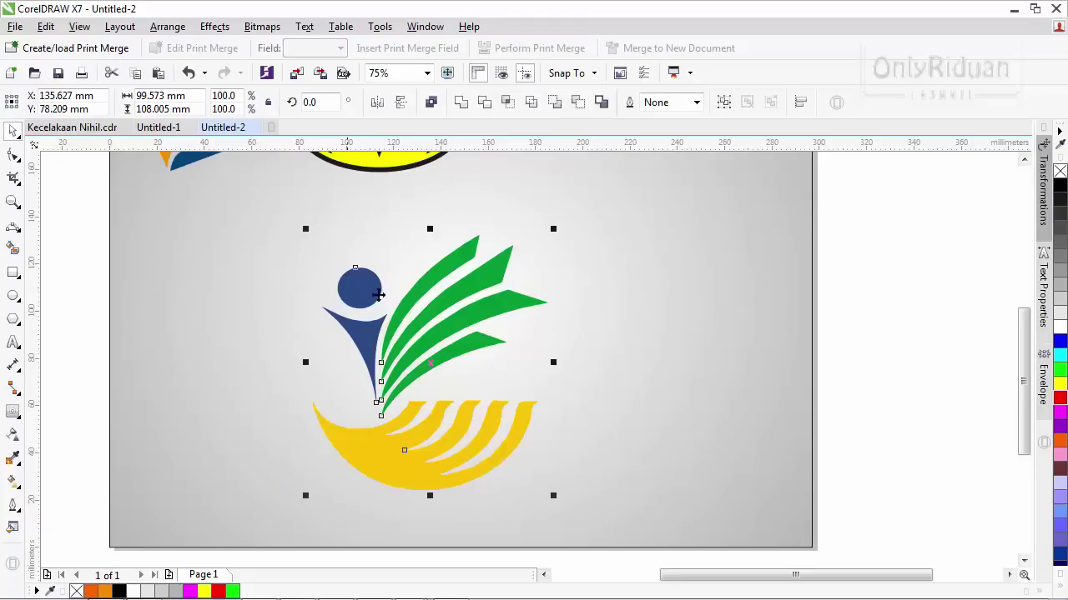
left_click_drag(550, 498, 651, 506)
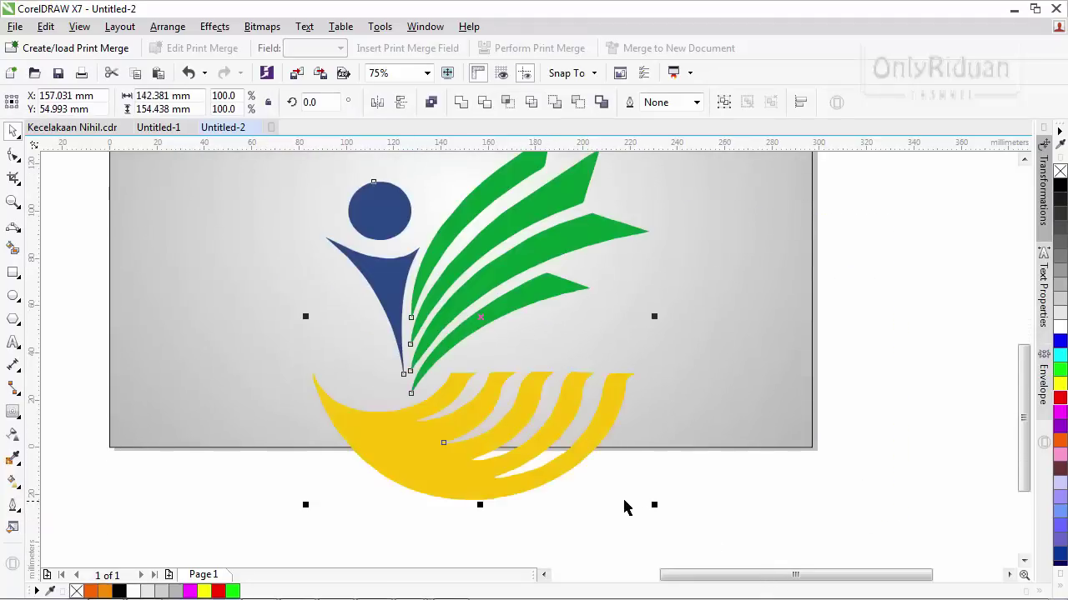
- Inspect the traced edges of the yellow and green shapes and shrink the whole logo to about 38 × 42 mm
scroll(531, 388, "up", 5)
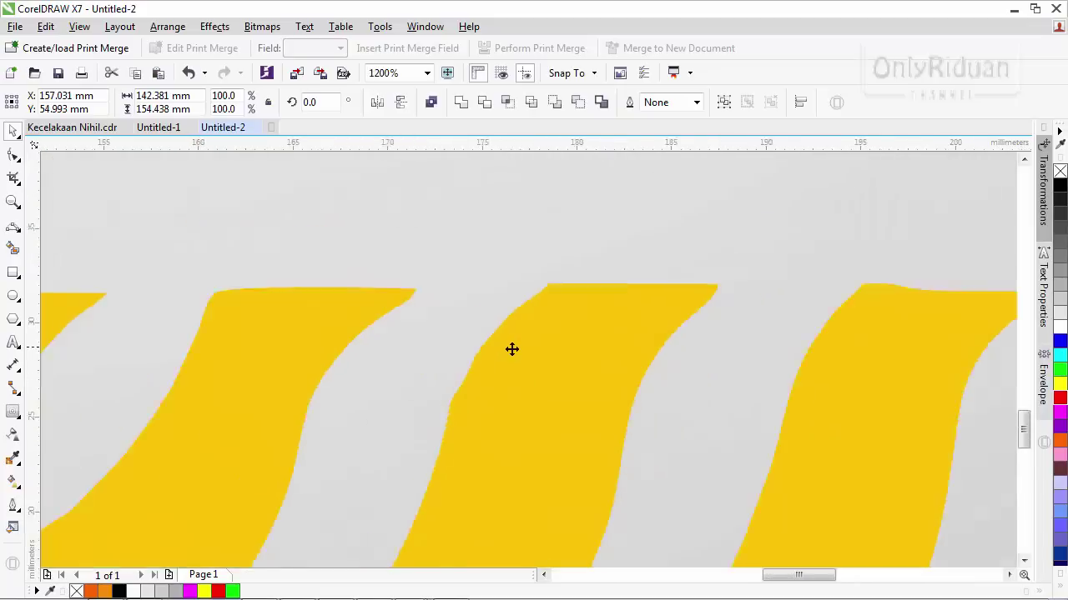
scroll(512, 350, "down", 3)
scroll(417, 212, "up", 2)
scroll(431, 231, "down", 5)
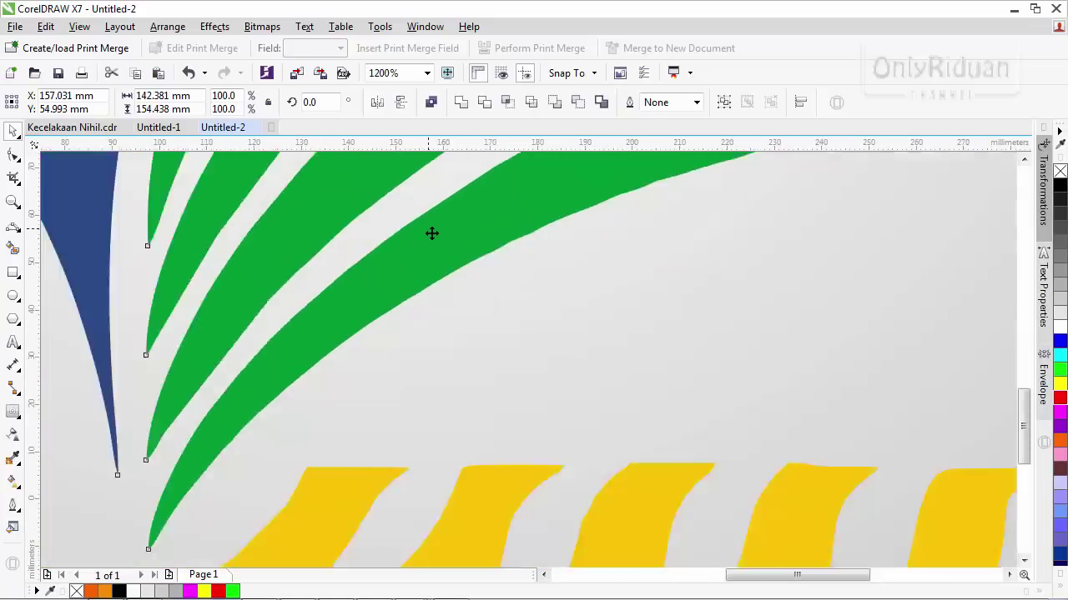
left_click_drag(519, 330, 396, 196)
left_click(1024, 160)
double_click(1024, 160)
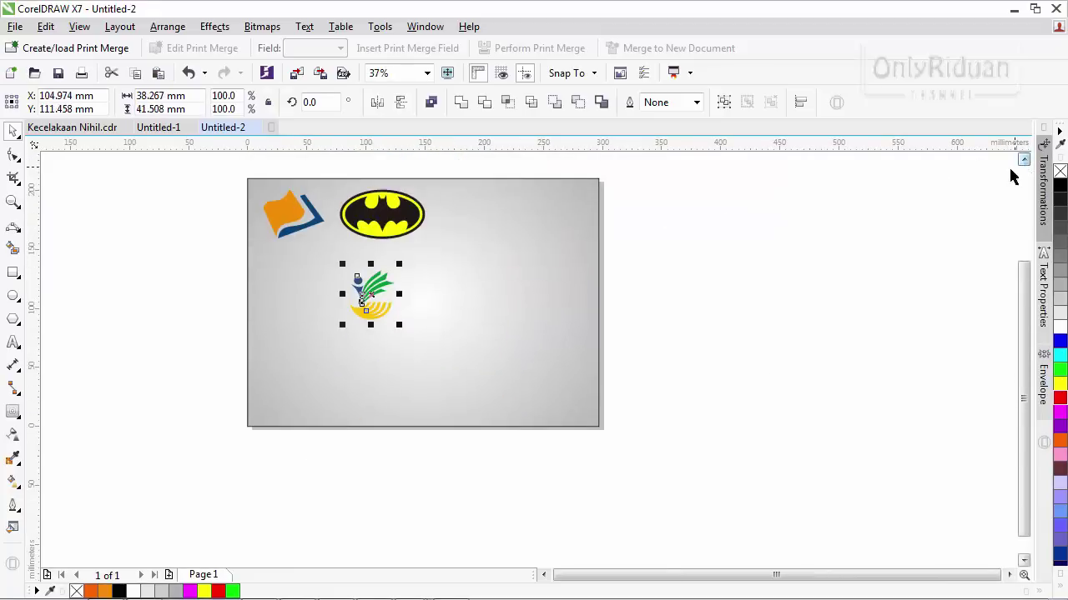
left_click(14, 201)
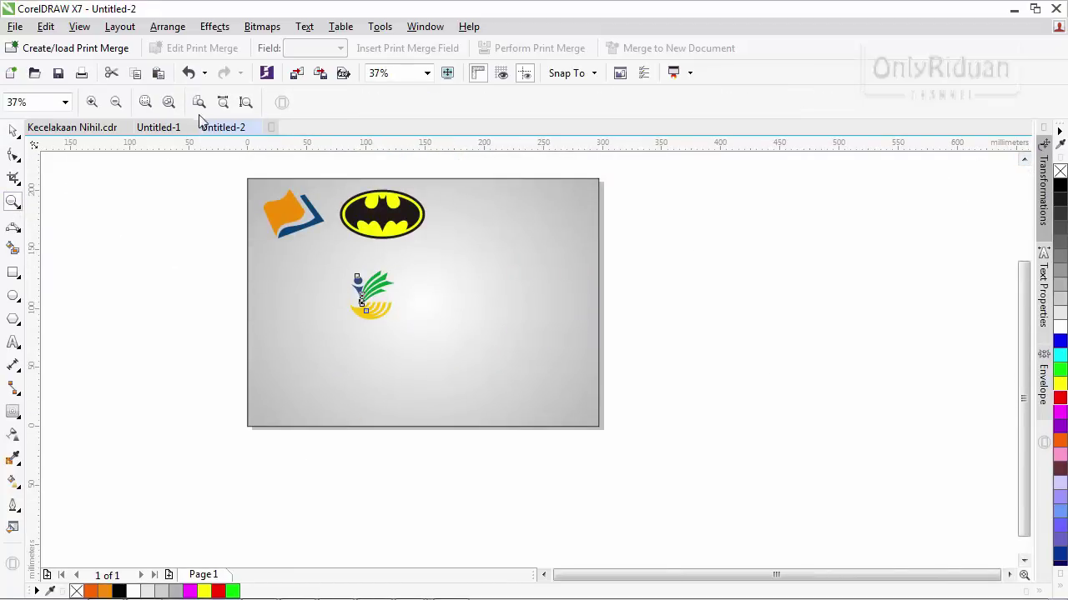
left_click(170, 101)
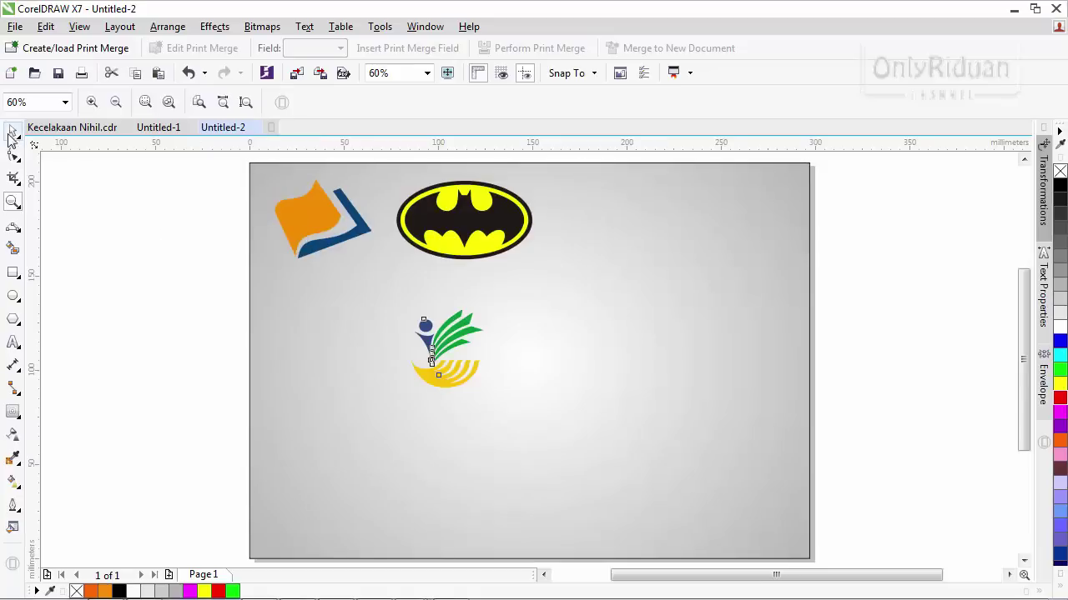
- Group all the blue, green and yellow pieces of the shrunken logo
left_click(12, 132)
left_click(112, 239)
left_click(422, 374)
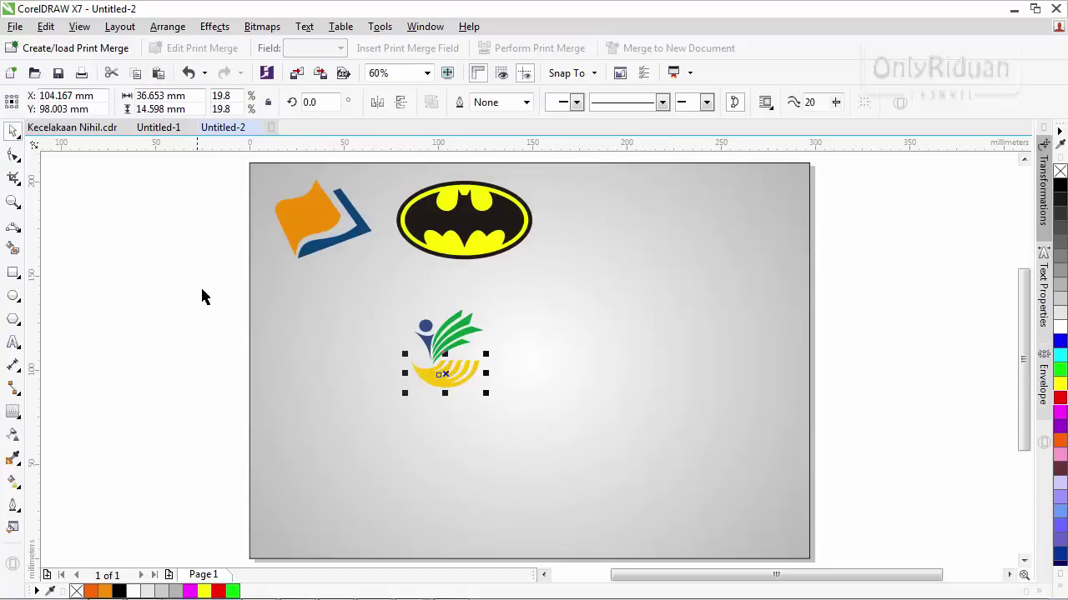
left_click_drag(205, 284, 541, 447)
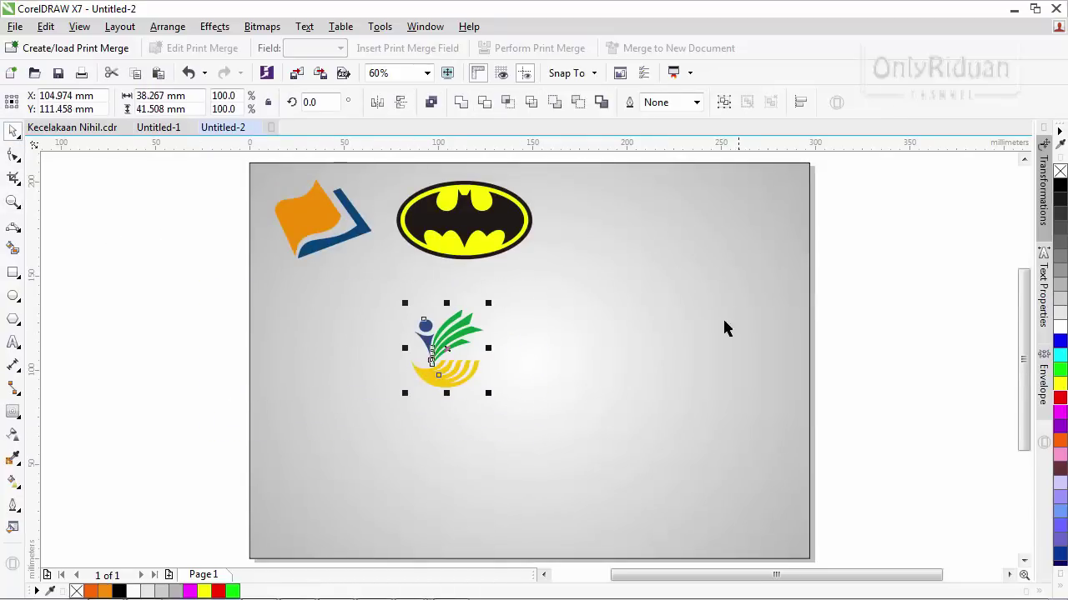
left_click(881, 372)
left_click_drag(859, 451, 354, 280)
- Group the Batman logo's pieces and move the blue, green and yellow logo into the top row, to the right of Batman
left_click(1024, 160)
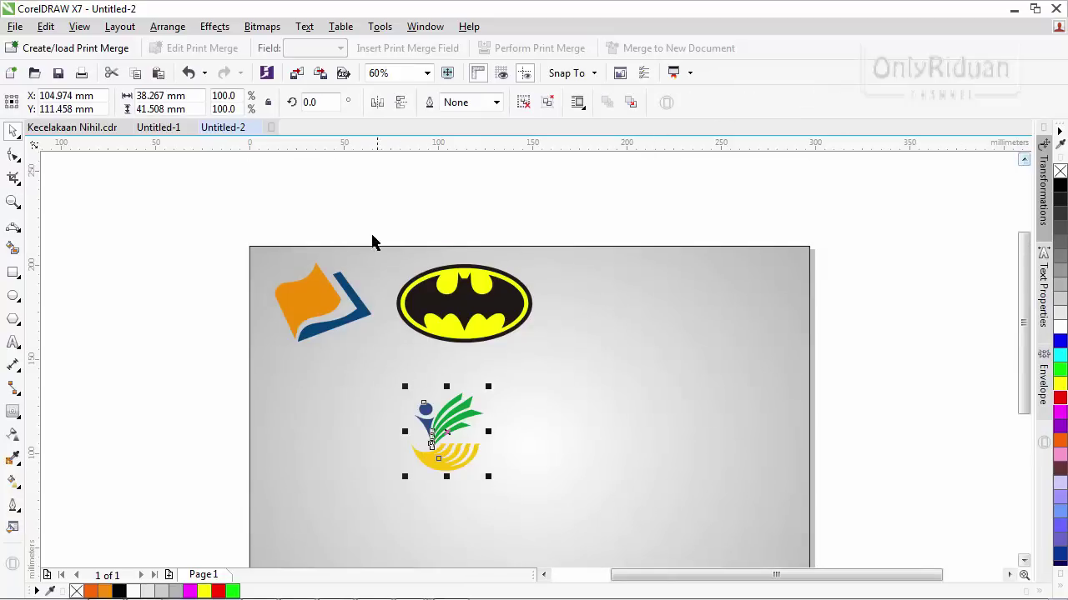
left_click_drag(365, 222, 553, 364)
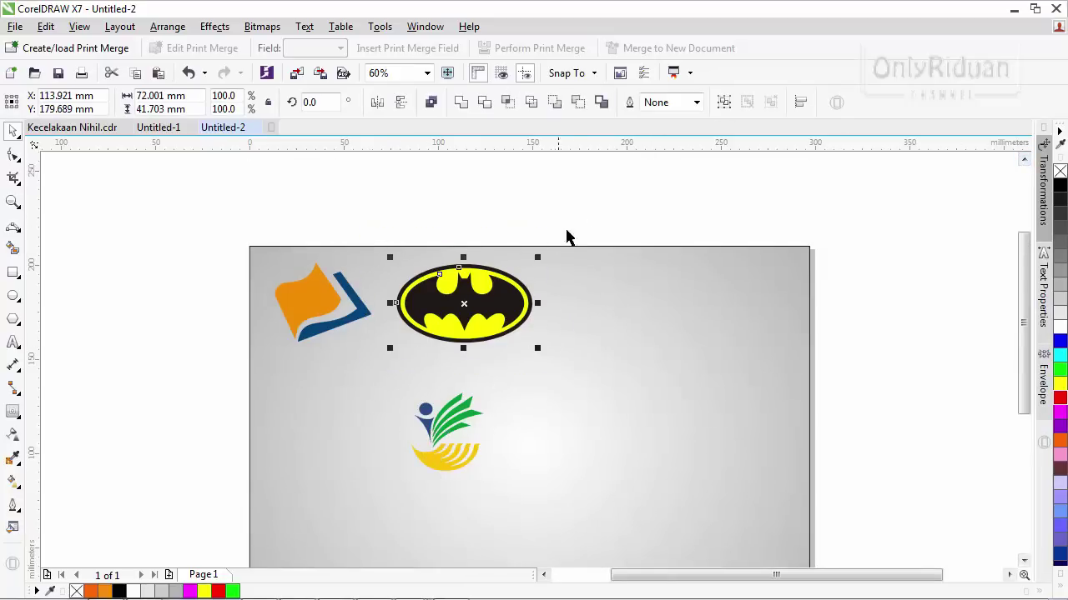
left_click(724, 102)
left_click_drag(450, 425, 607, 304)
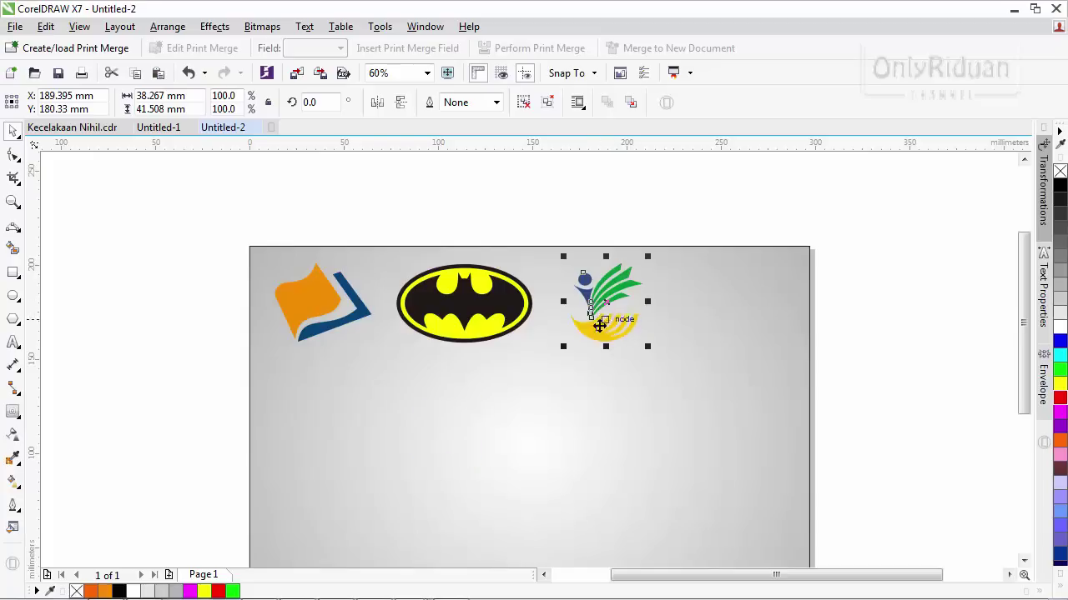
left_click_drag(1023, 311, 1029, 341)
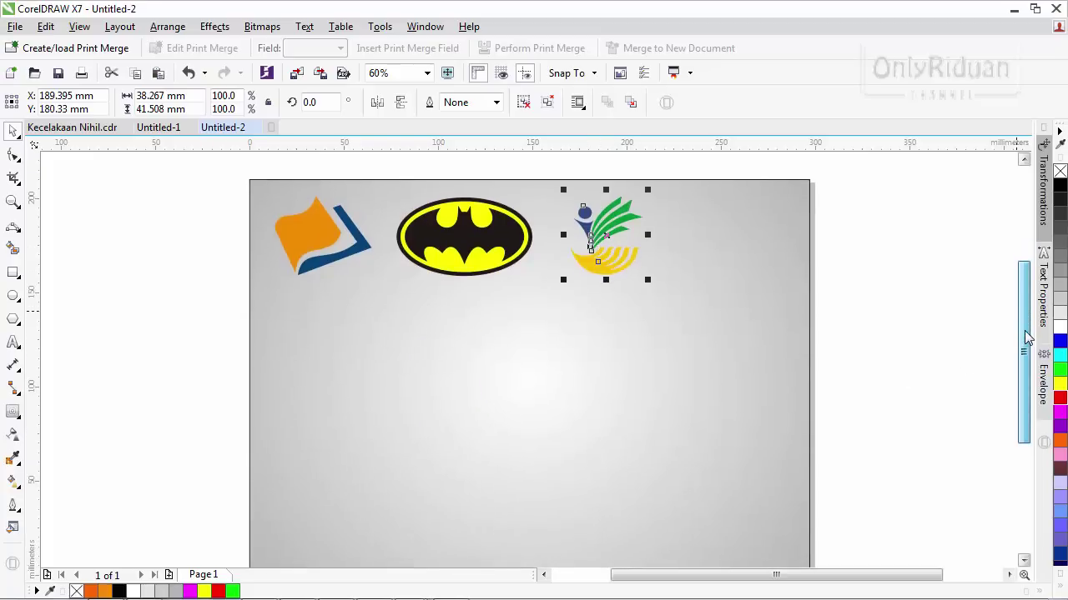
- Import logo.png and place it about 115 × 115 mm on the page below the row of logos
left_click(15, 27)
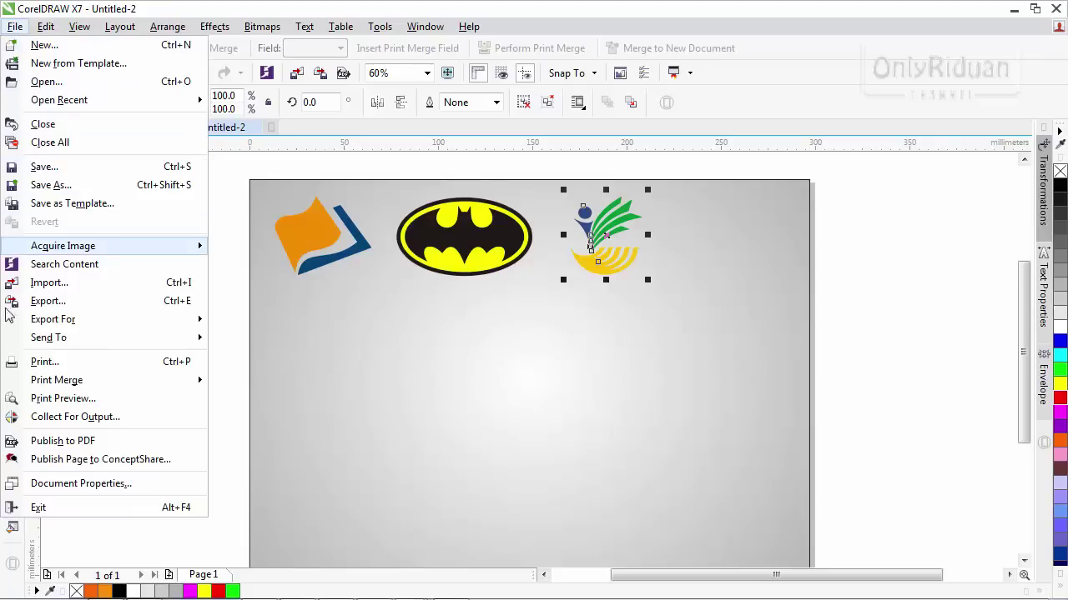
left_click(52, 284)
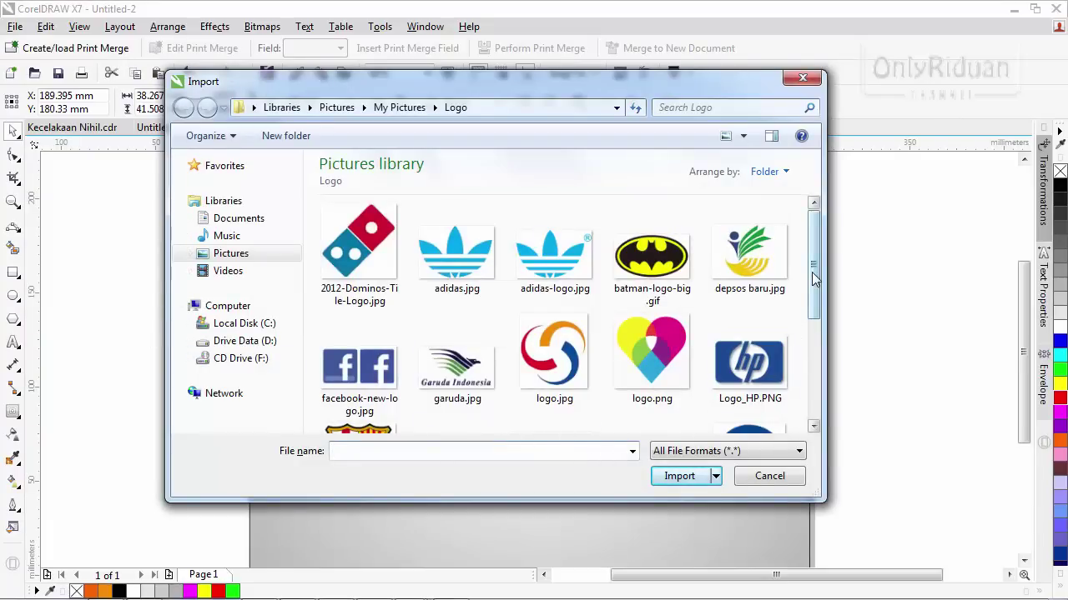
left_click_drag(815, 279, 815, 307)
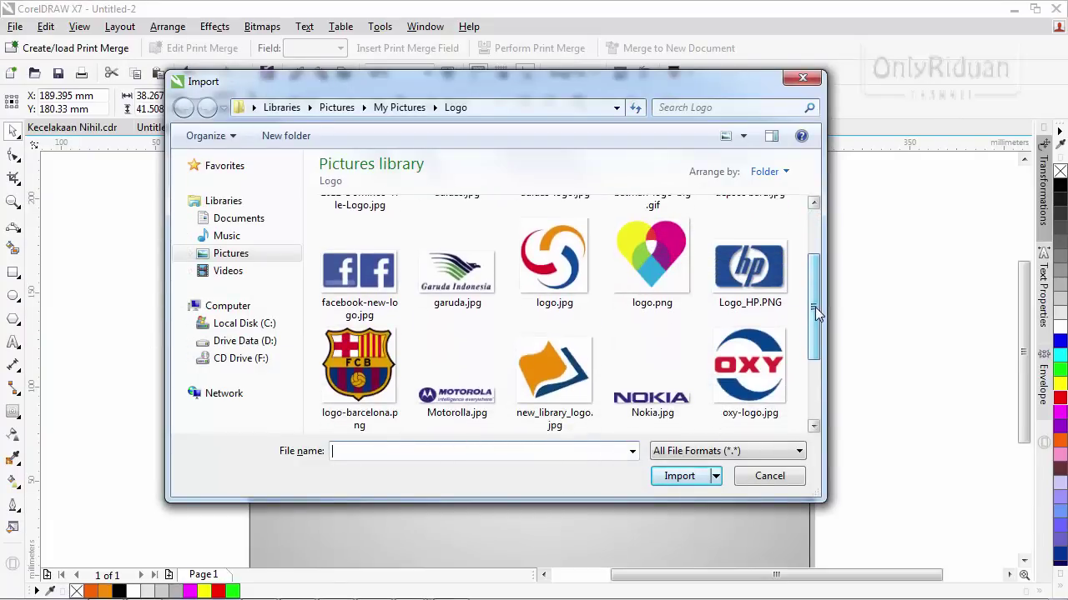
left_click(652, 252)
left_click(667, 503)
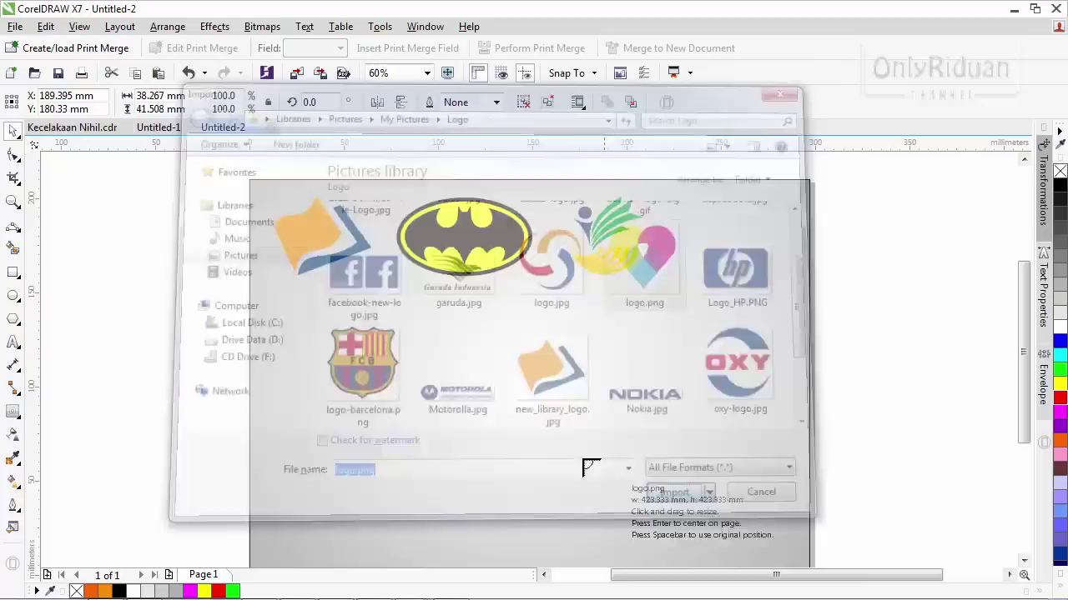
left_click_drag(423, 324, 689, 536)
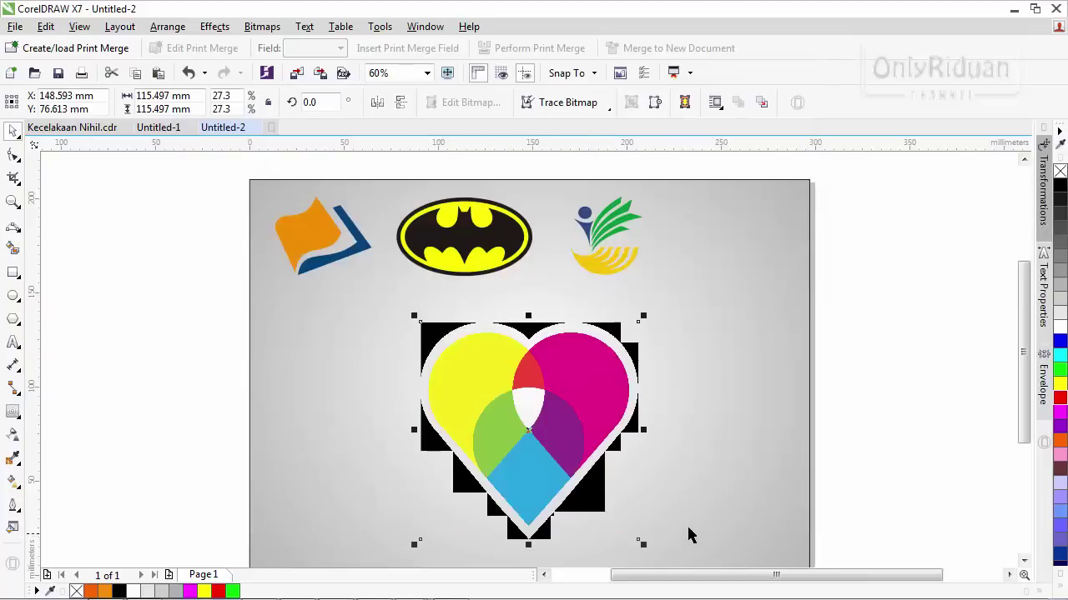
- Convert the imported heart-shaped logo bitmap into vectors with Quick Trace
scroll(546, 407, "up", 2)
scroll(550, 408, "down", 2)
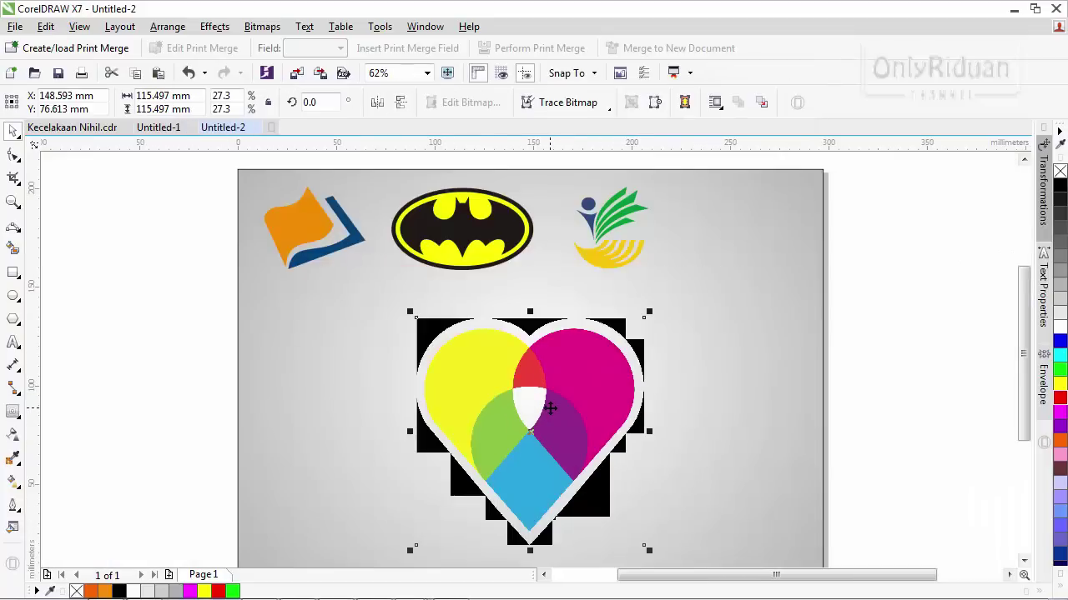
left_click(568, 106)
left_click(573, 122)
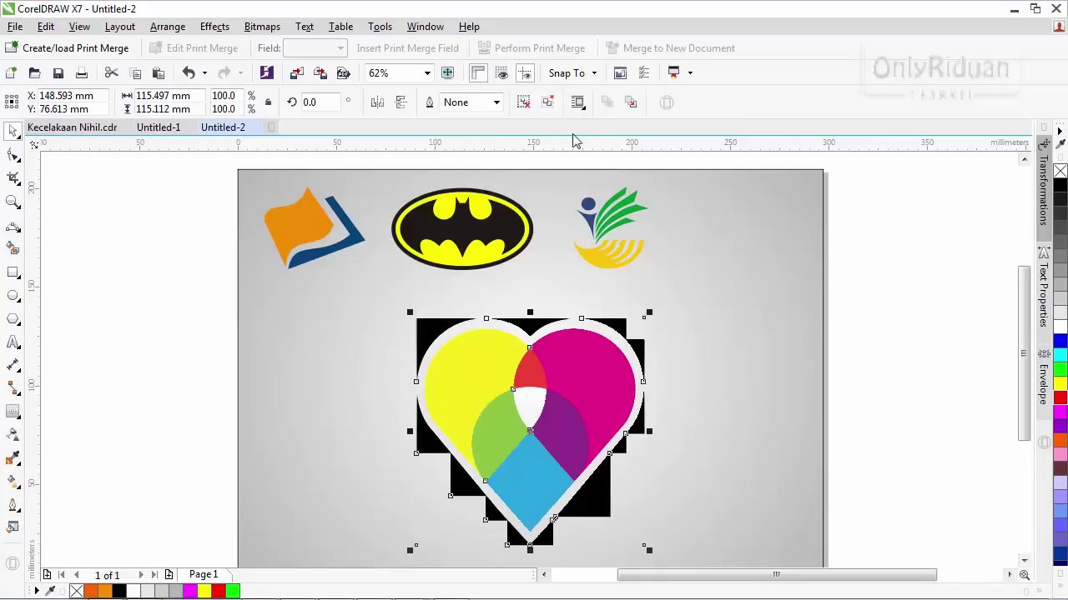
- Pull the traced heart aside to delete the original bitmap, and move the trace back near the page's centre
left_click_drag(586, 379, 852, 350)
left_click(579, 398)
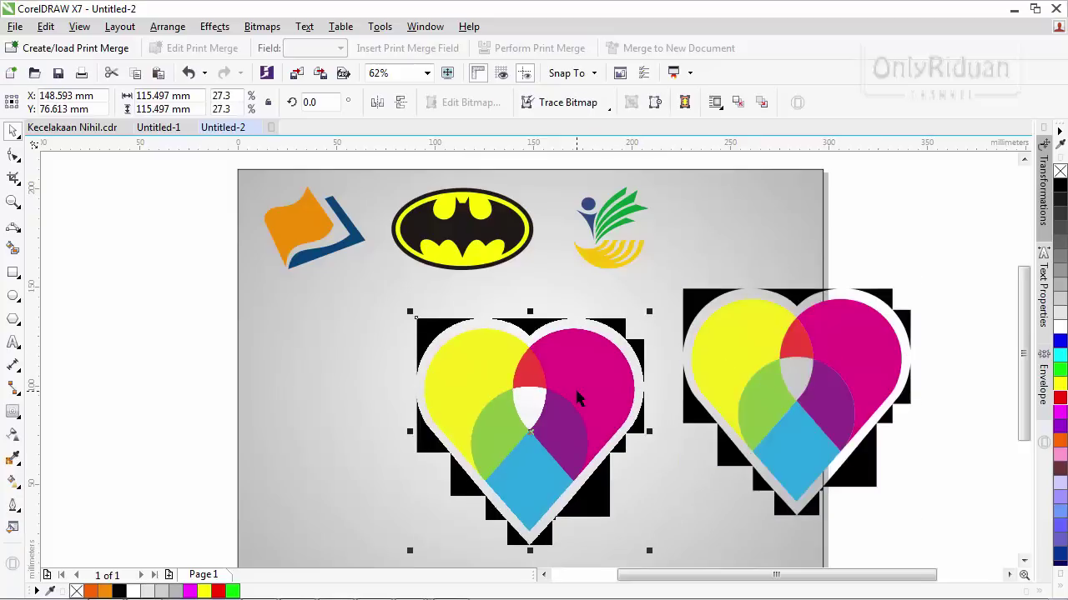
key("Delete")
mouse_move(753, 355)
left_mouse_down()
mouse_move(660, 383)
mouse_move(509, 395)
left_mouse_up()
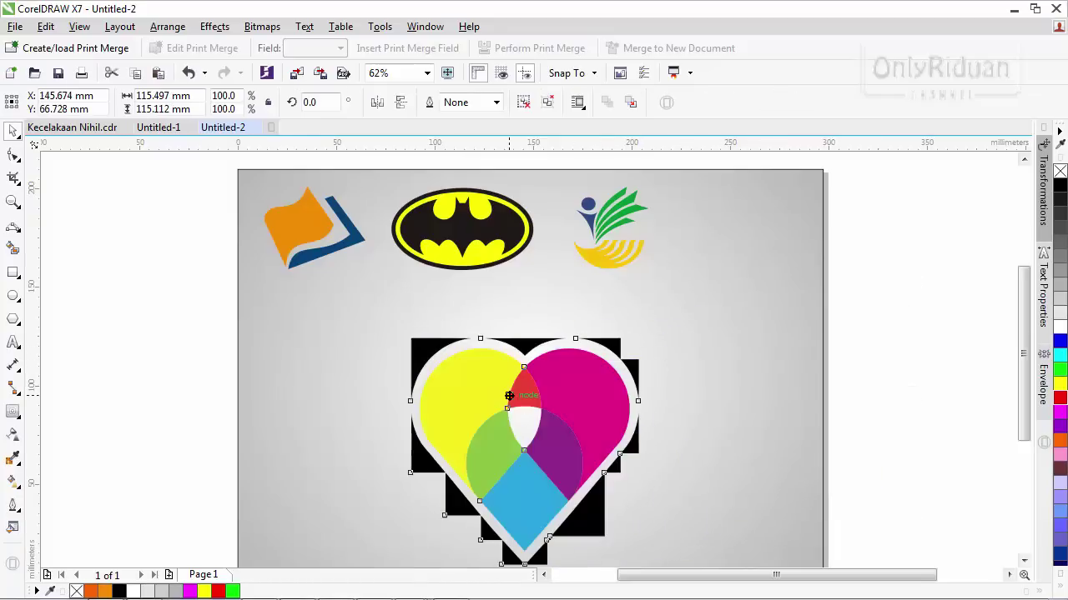
- Ungroup the traced heart logo and delete the background pieces around its upper edge
left_click(523, 101)
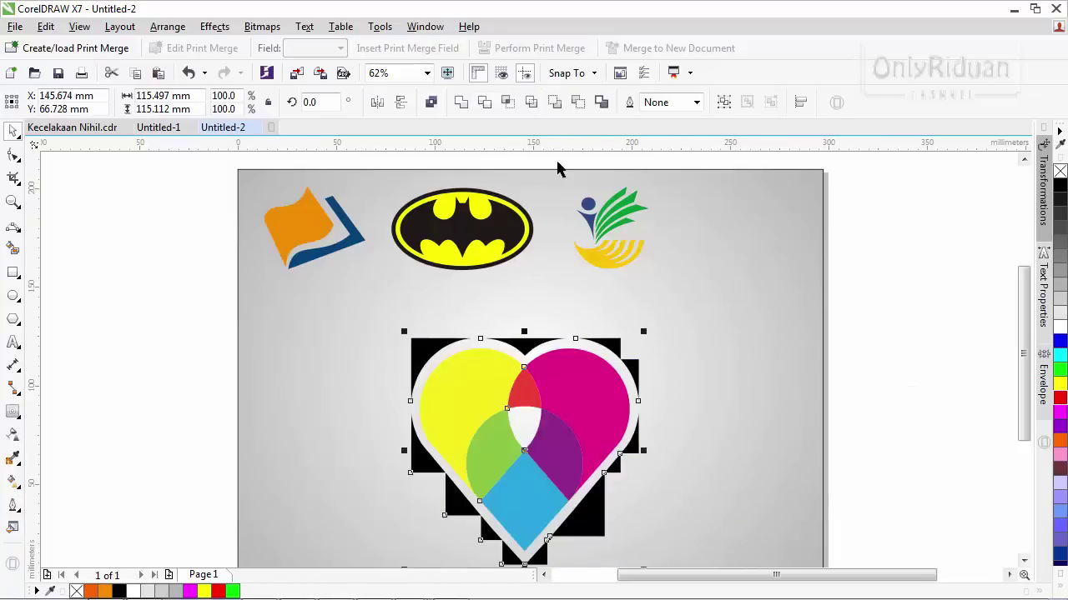
left_click(876, 337)
left_click(632, 379)
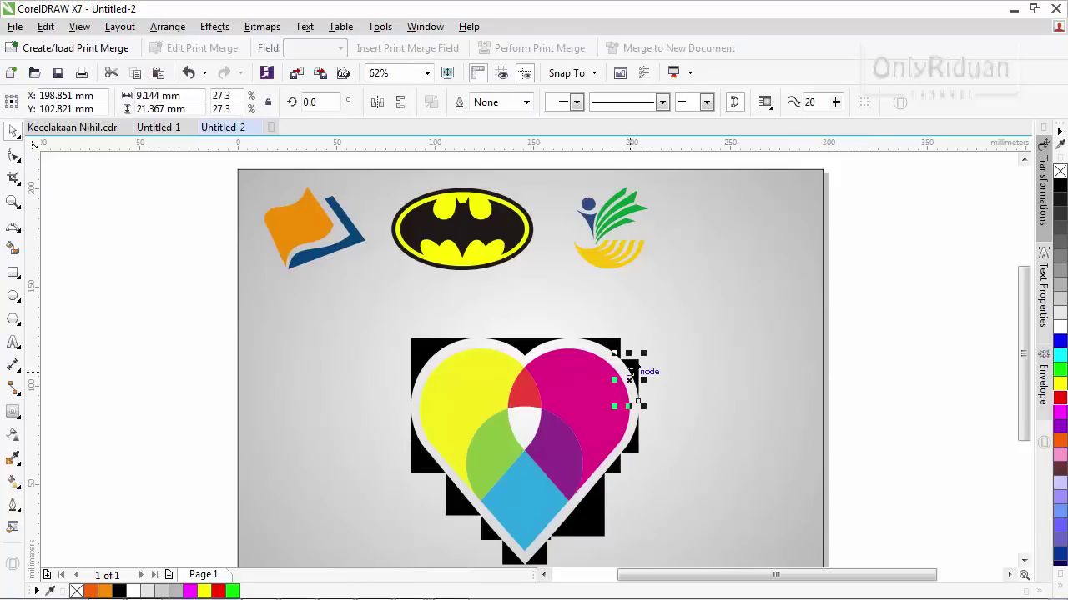
key("Escape")
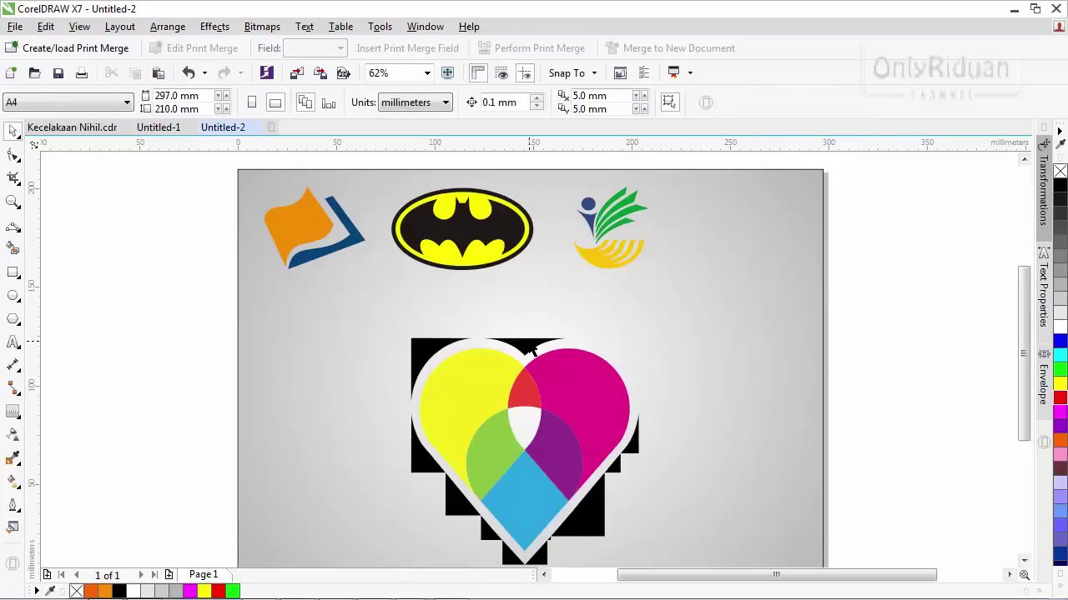
left_click(435, 357)
key("Delete")
- Delete the background pieces along the heart's lower-left side and around its bottom tip
left_click(437, 451)
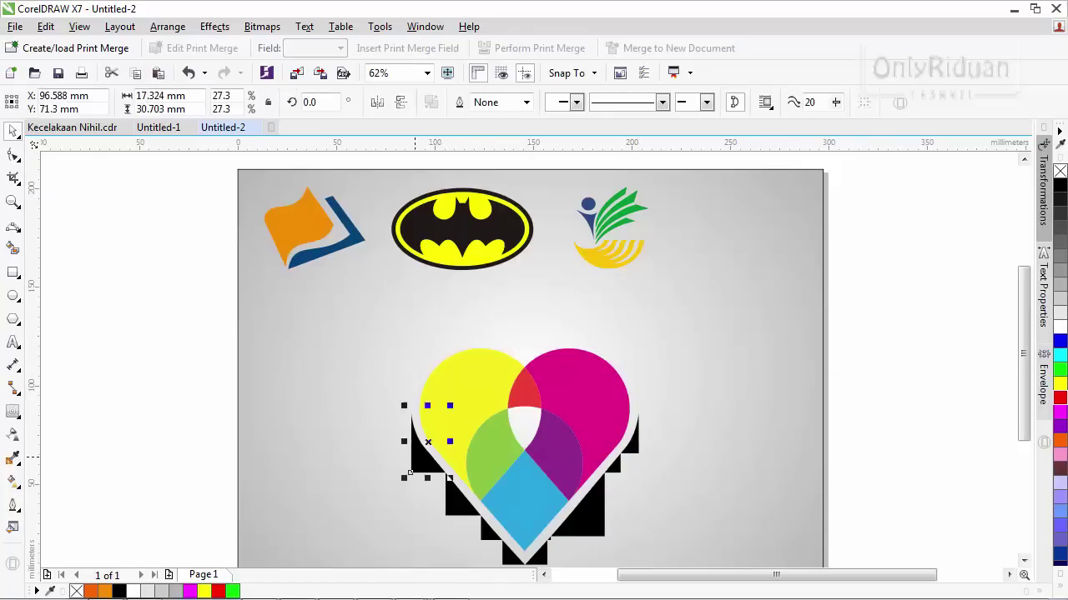
key("Delete")
left_click(455, 496)
key("Delete")
left_click(488, 529)
key("Delete")
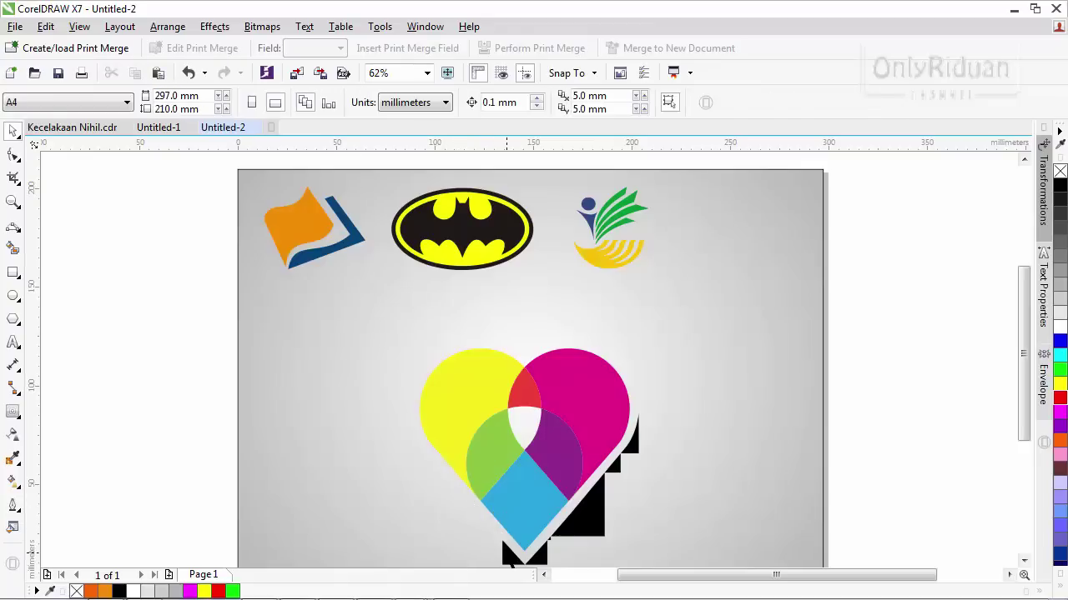
left_click(536, 554)
key("Delete")
- Delete the remaining black background pieces along the heart's lower-right side
left_click(551, 545)
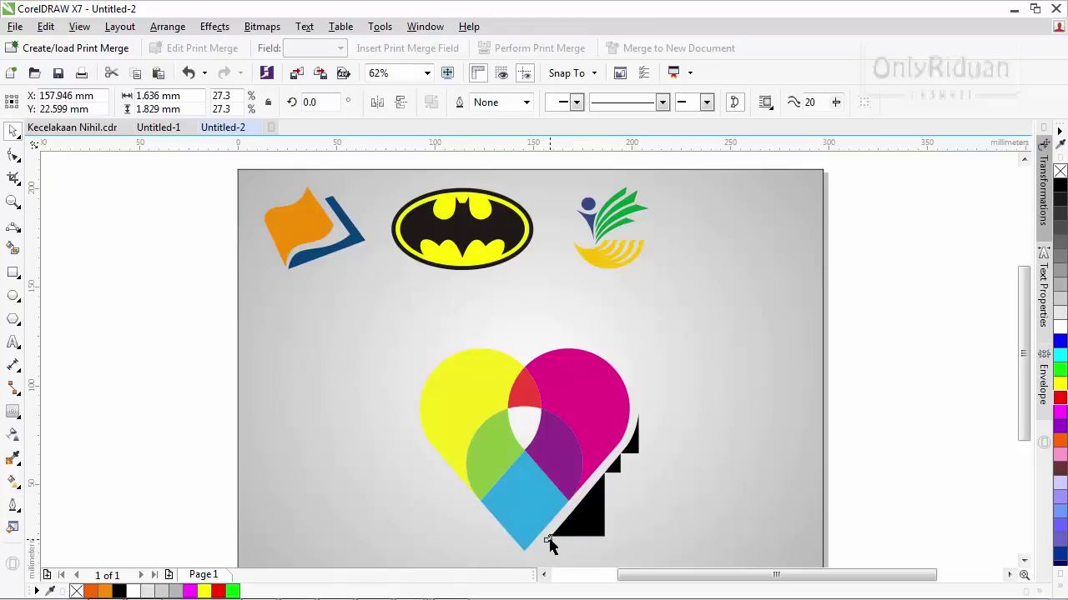
key("Delete")
left_click(575, 537)
key("Delete")
left_click(617, 467)
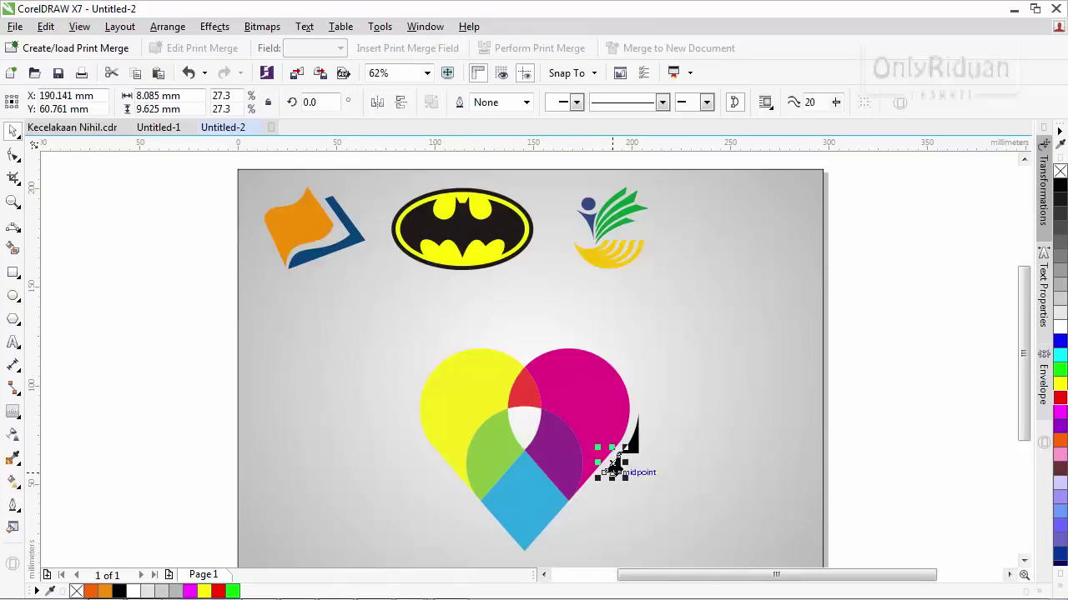
key("Delete")
left_click(632, 435)
key("Delete")
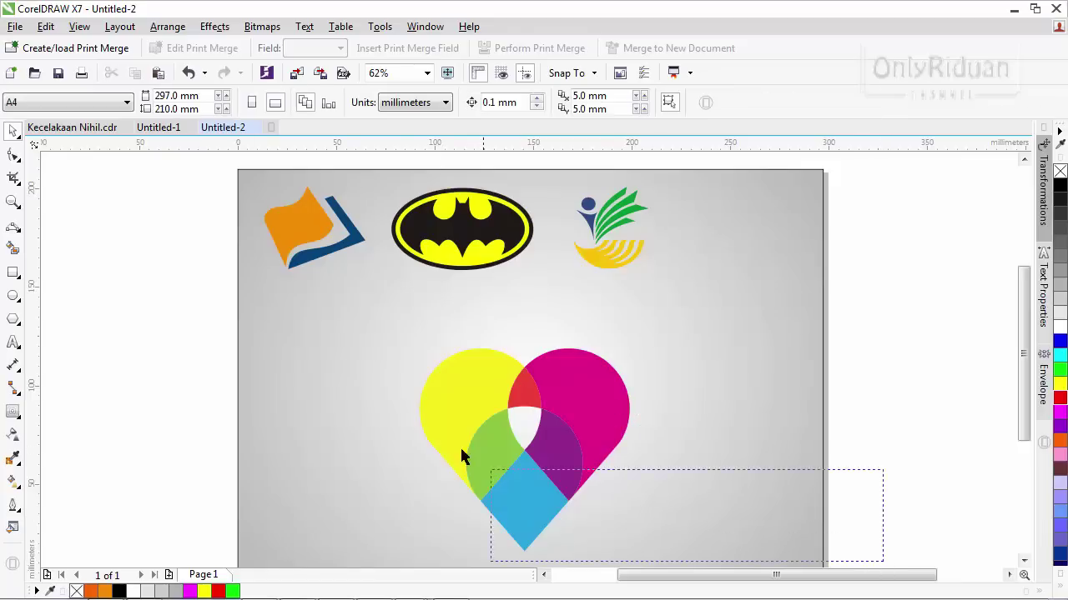
- Group the heart's coloured pieces, scale the group to about 61 × 59 mm, and move it to the right end of the logo row
left_click_drag(463, 457, 391, 324)
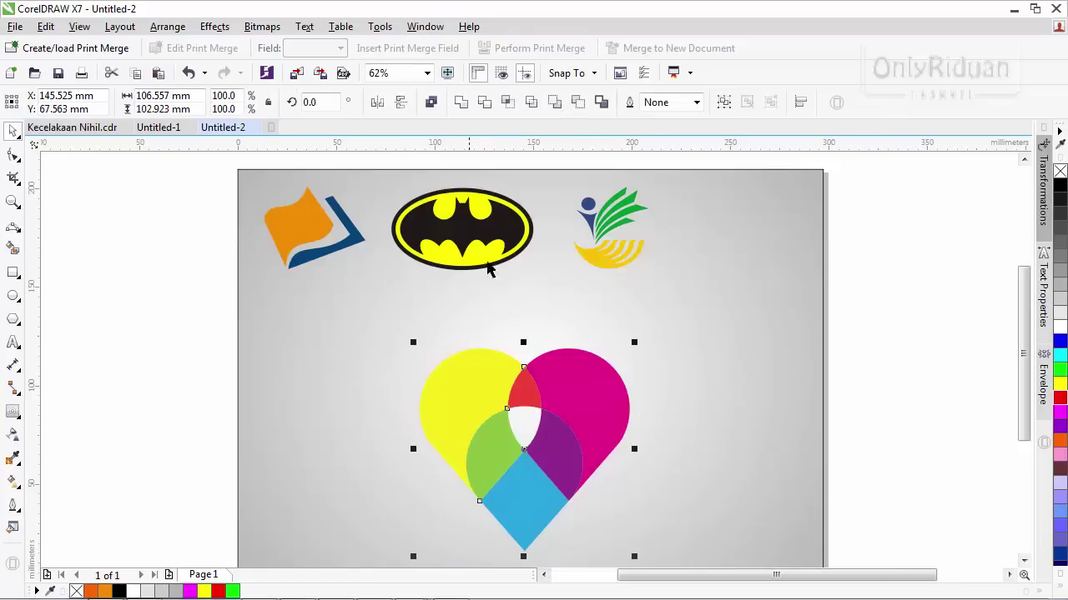
left_click(722, 103)
left_click_drag(636, 557, 546, 471)
left_click_drag(481, 404, 728, 241)
scroll(729, 242, "up", 3)
scroll(725, 230, "down", 2)
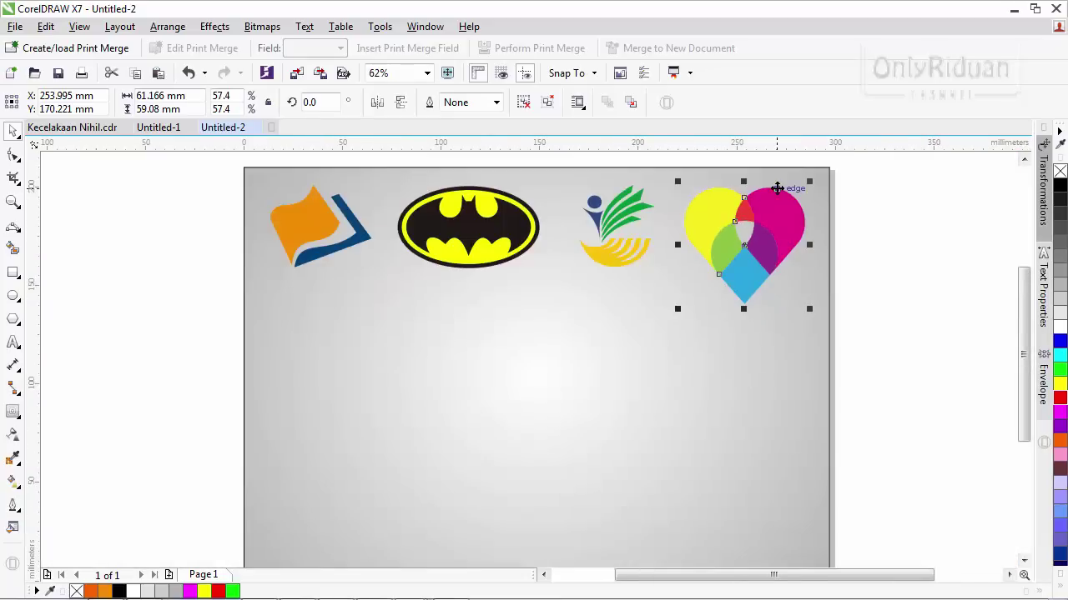
scroll(782, 191, "up", 2)
scroll(782, 192, "down", 1)
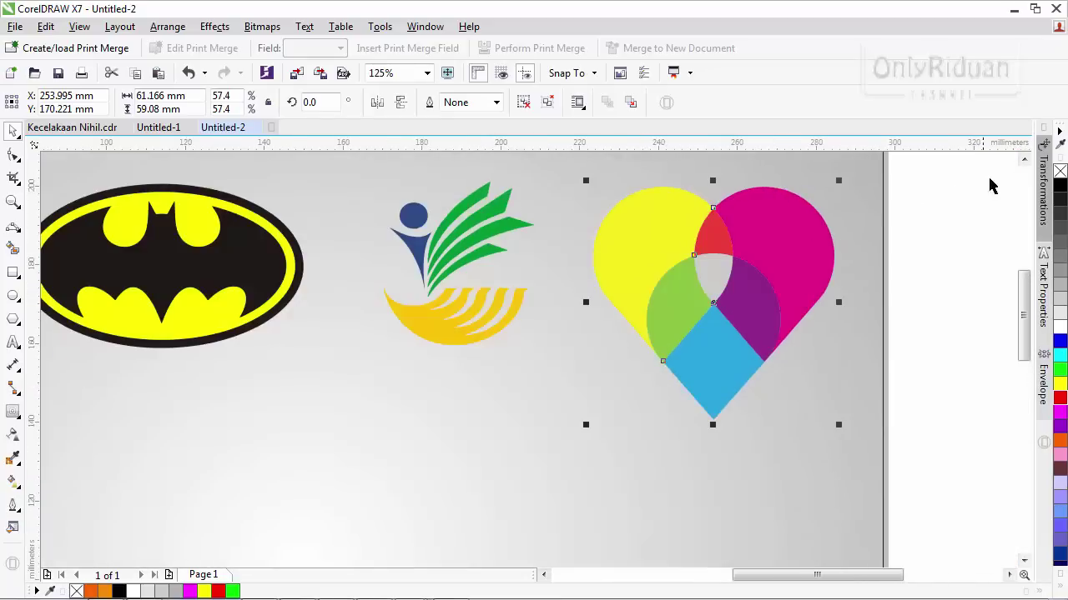
left_click(1024, 158)
left_click(1024, 158)
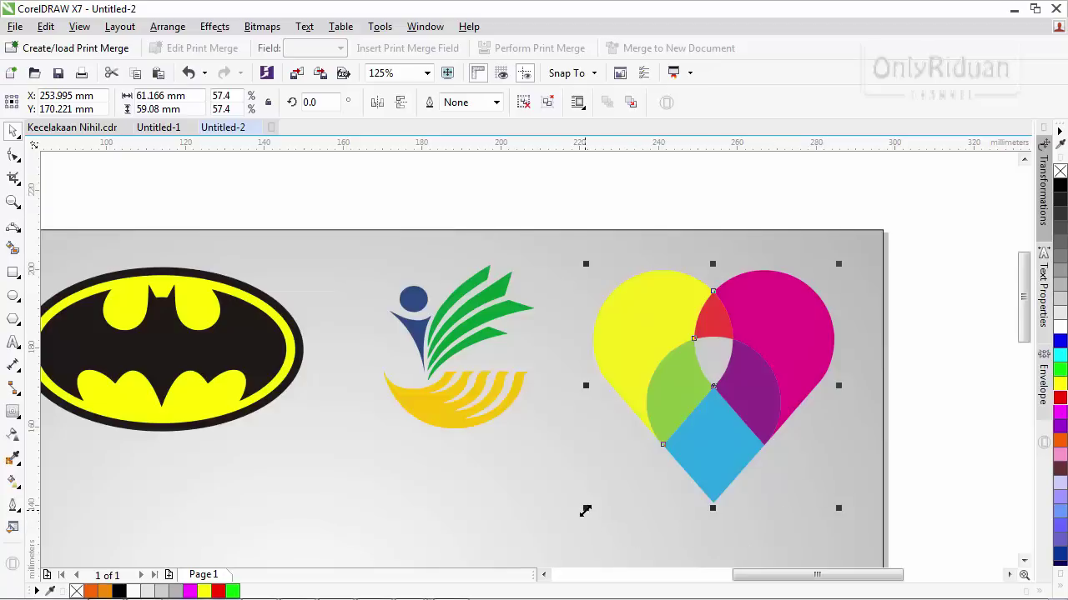
- Scale the heart logo group down to about 46 × 44 mm, keeping it at the end of the logo row
left_click_drag(585, 510, 639, 447)
scroll(684, 443, "down", 1)
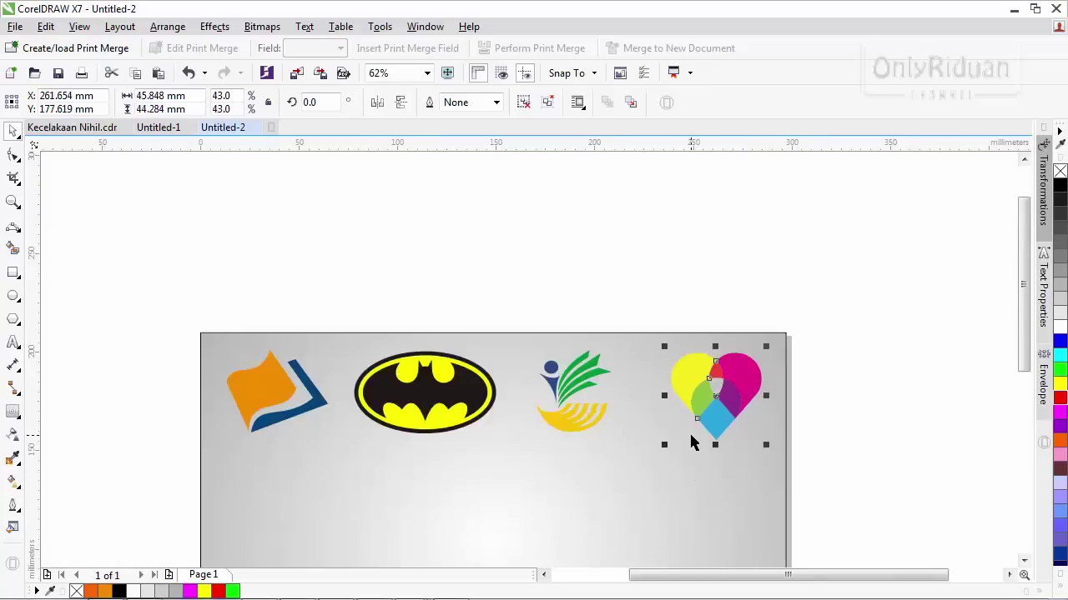
left_click_drag(1024, 315, 1023, 379)
- Import logo-barcelona.png and place it below the logo row at about 120 × 123 mm
left_click(15, 27)
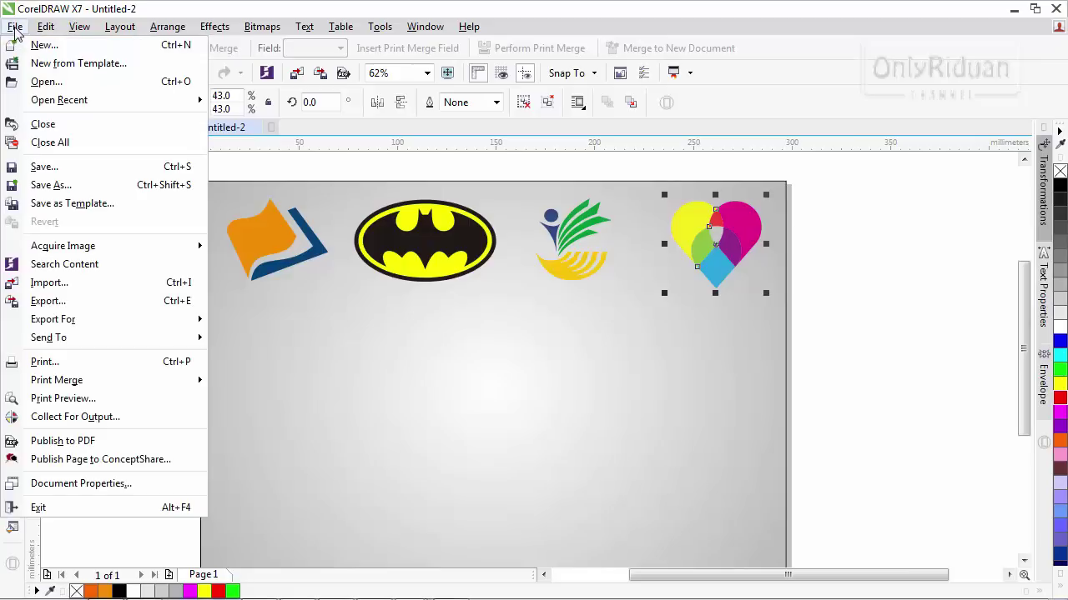
left_click(52, 283)
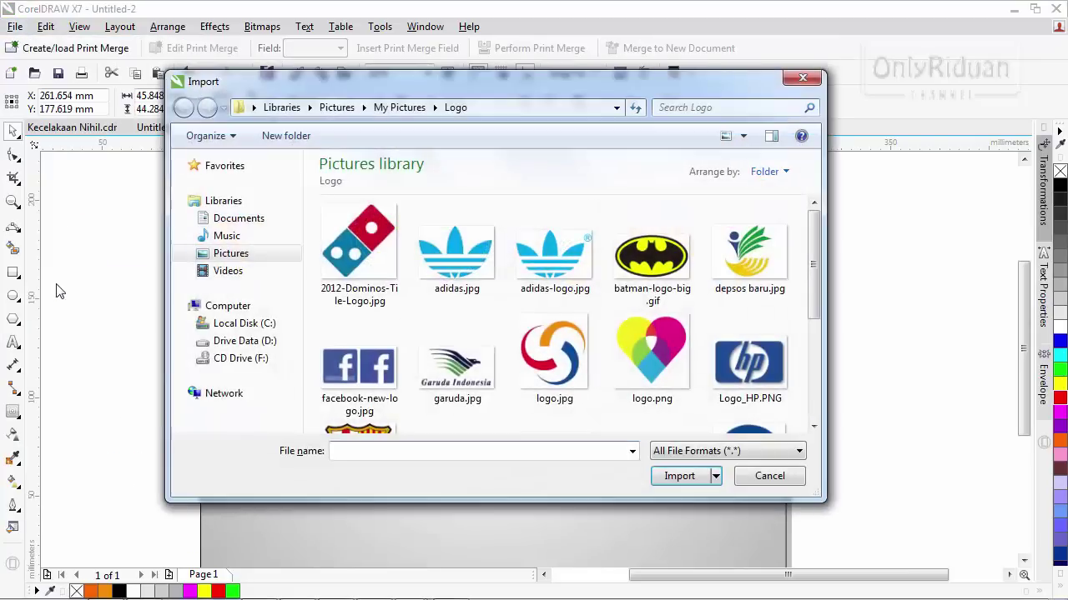
left_click_drag(817, 263, 814, 332)
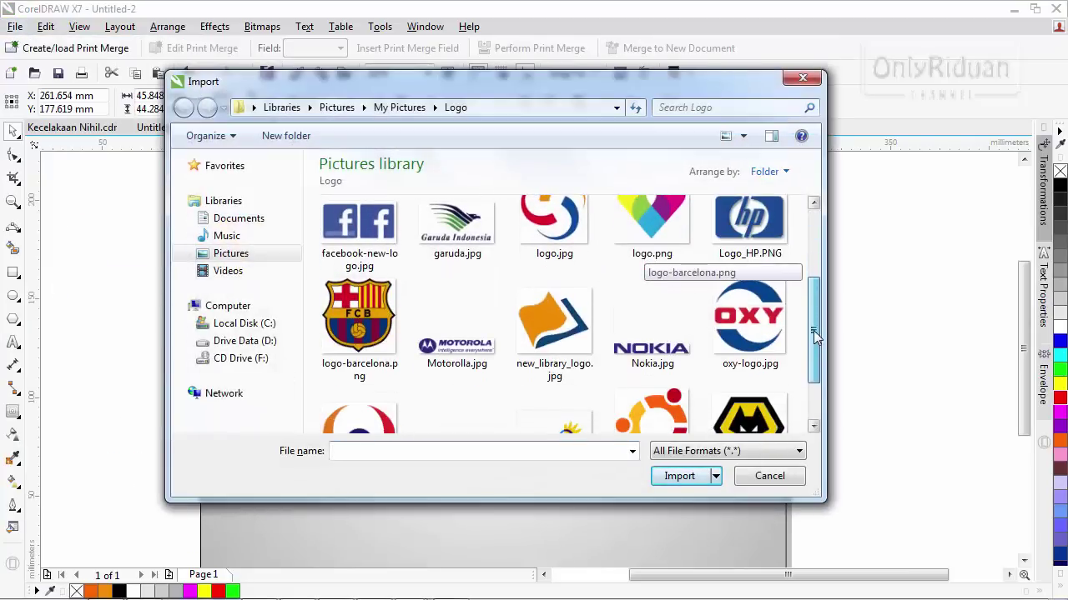
left_click(358, 321)
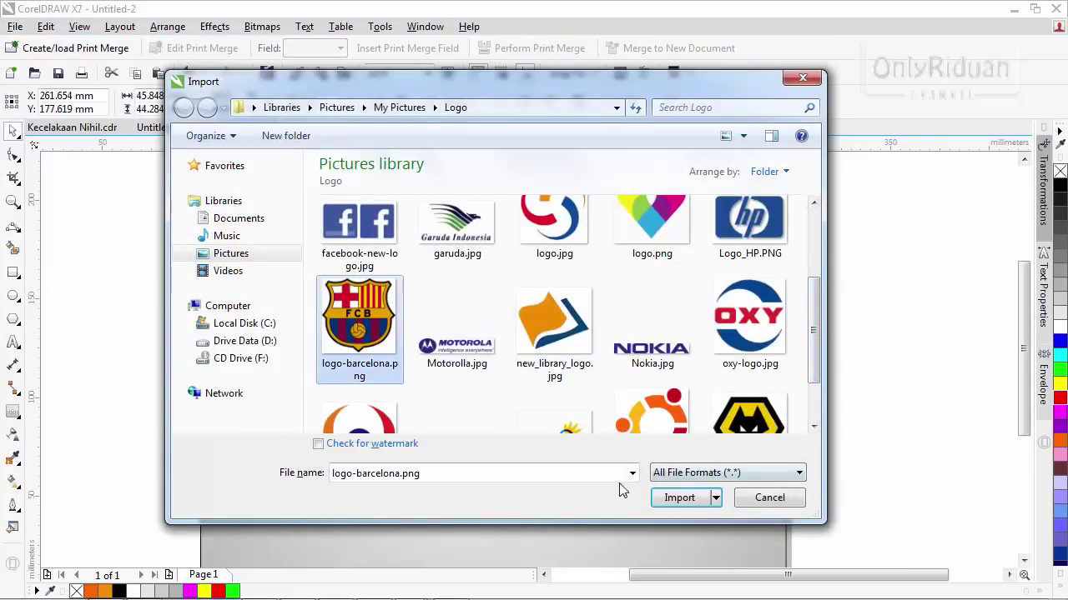
left_click(679, 498)
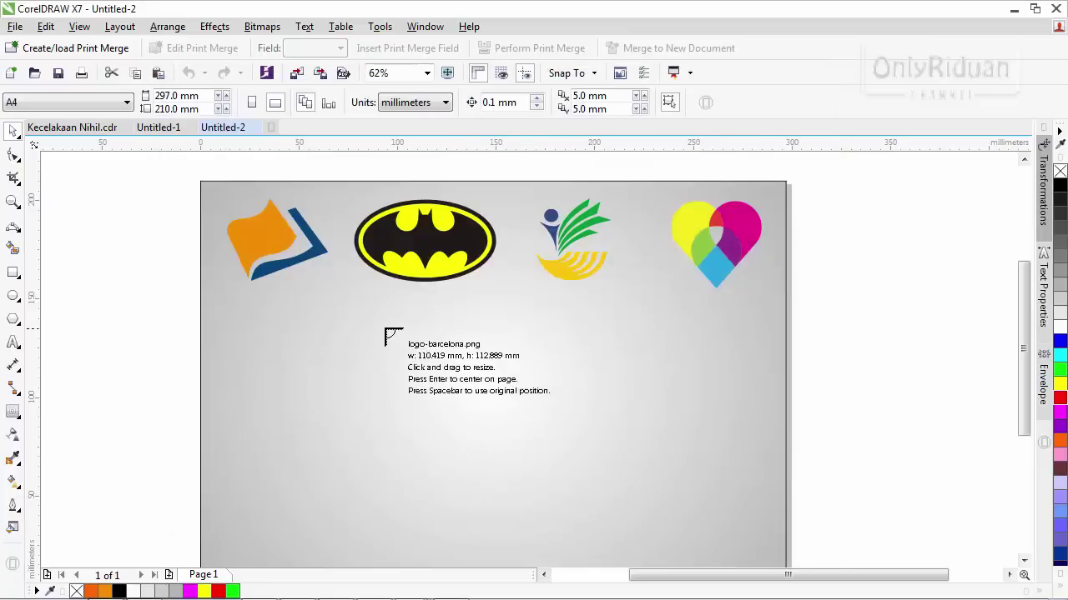
left_click_drag(385, 331, 628, 523)
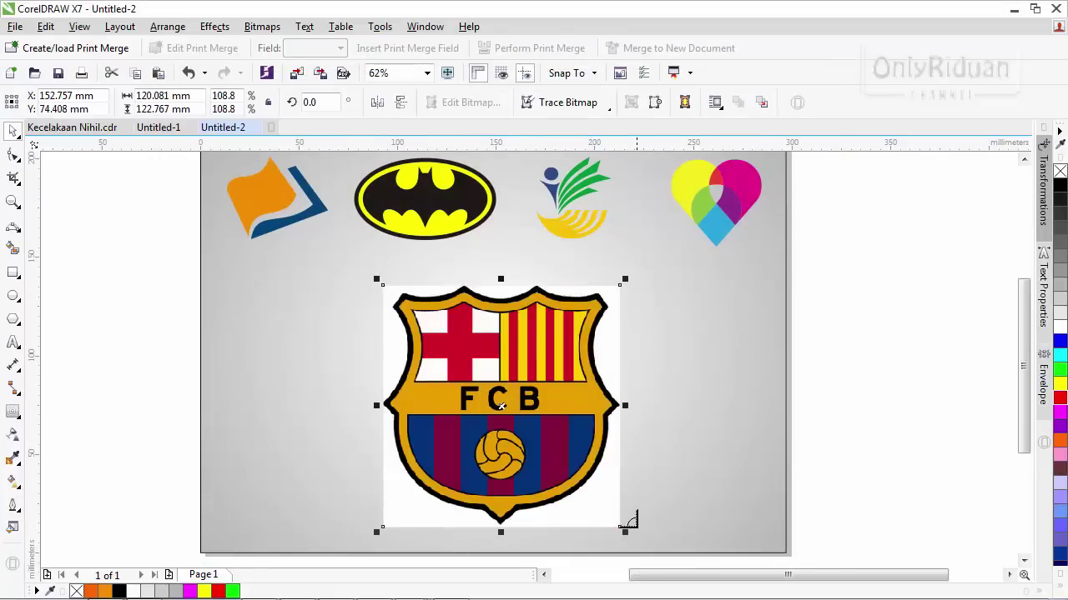
- Reposition the crest bitmap near the middle of the page below the logo row and inspect its pixelated edges
left_click_drag(540, 406, 524, 382)
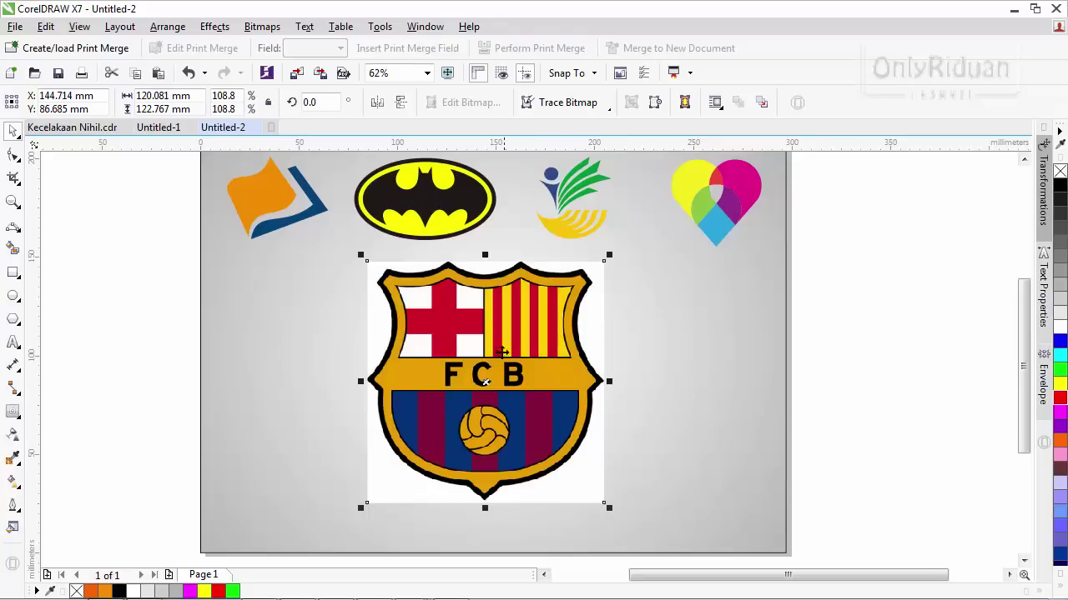
mouse_move(501, 351)
left_mouse_down()
mouse_move(527, 374)
mouse_move(510, 372)
mouse_move(528, 366)
mouse_move(506, 349)
left_mouse_up()
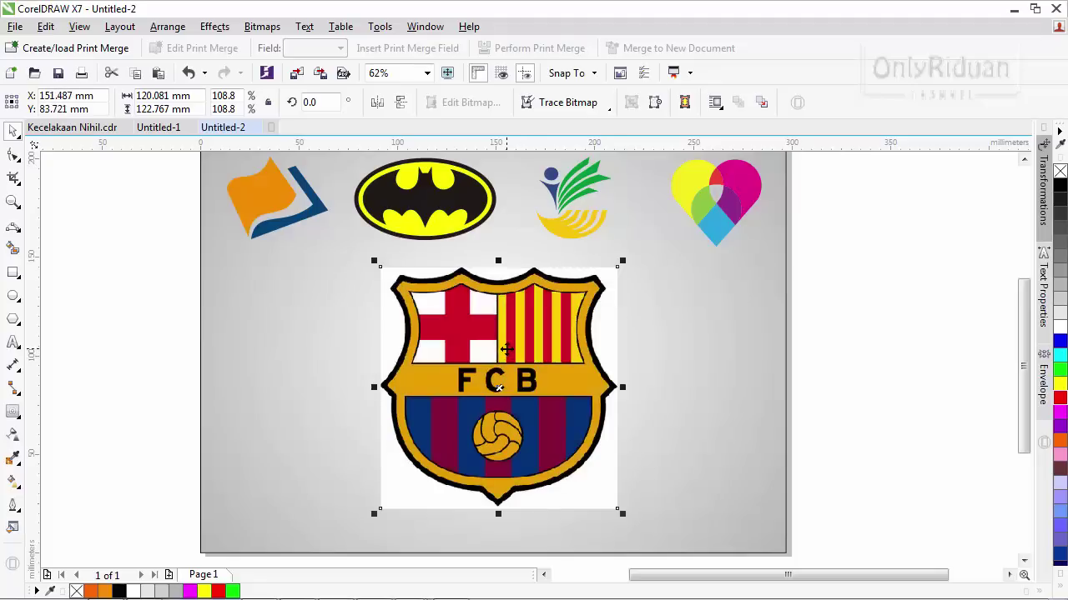
scroll(599, 380, "up", 6)
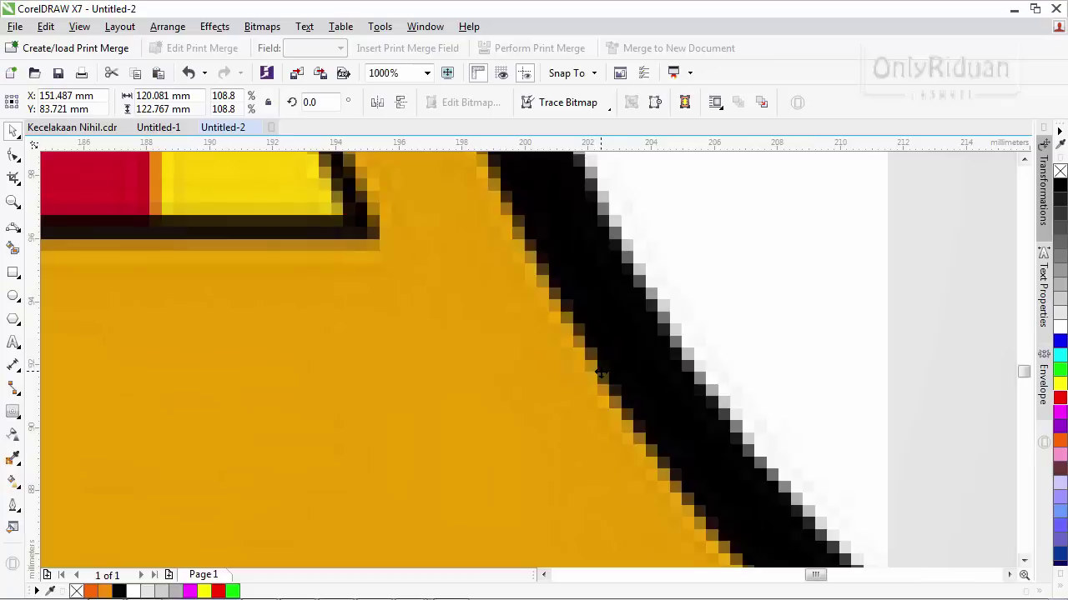
scroll(611, 348, "down", 2)
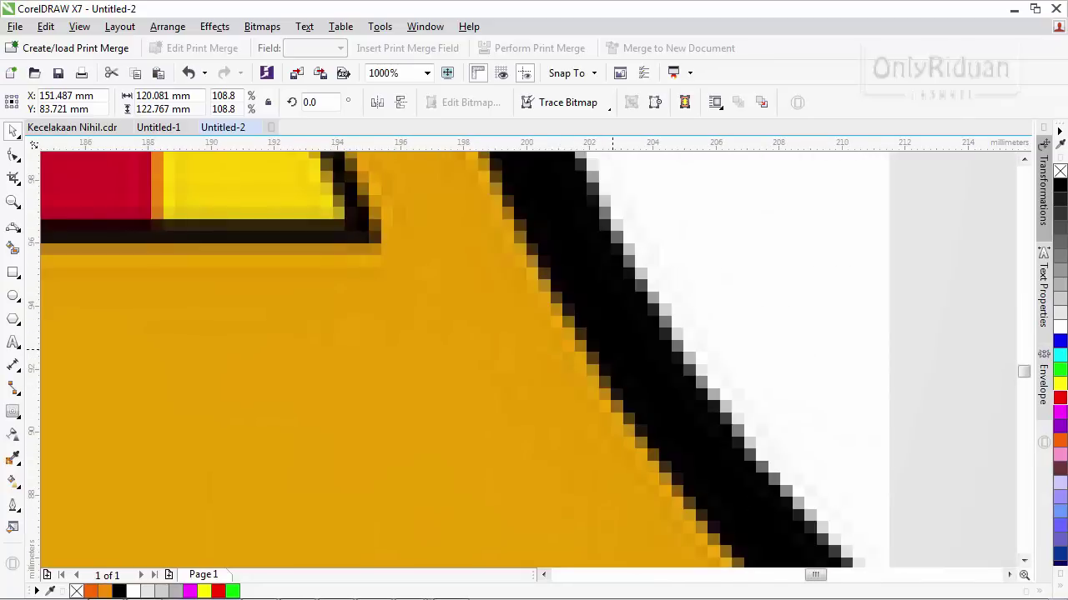
scroll(613, 348, "down", 5)
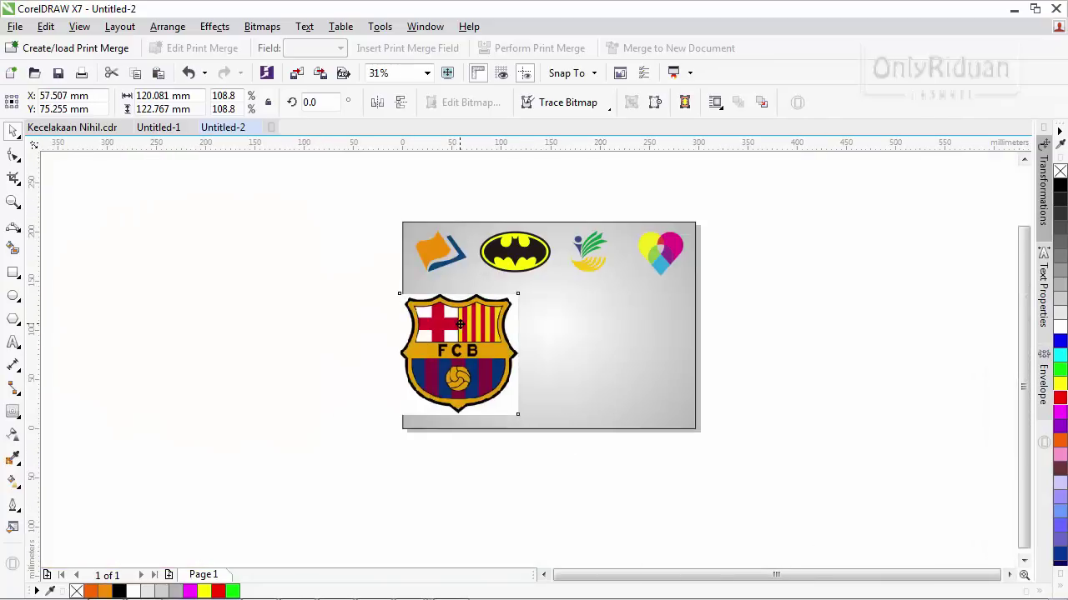
left_click_drag(460, 324, 538, 315)
scroll(538, 315, "up", 1)
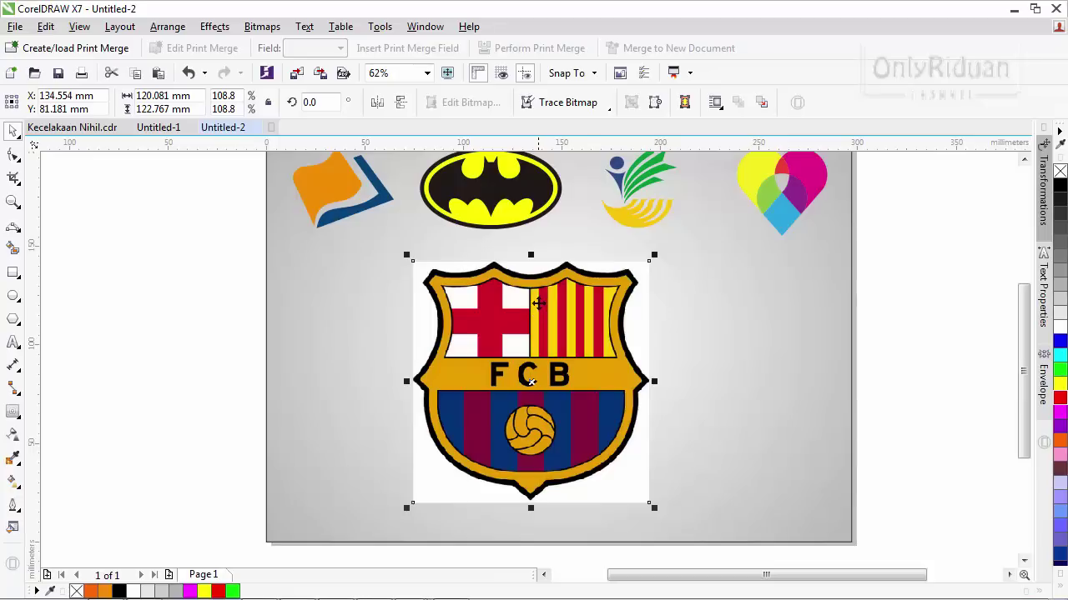
- Quick Trace the crest bitmap and place the traced copy beside the original to compare their edges
left_click(600, 111)
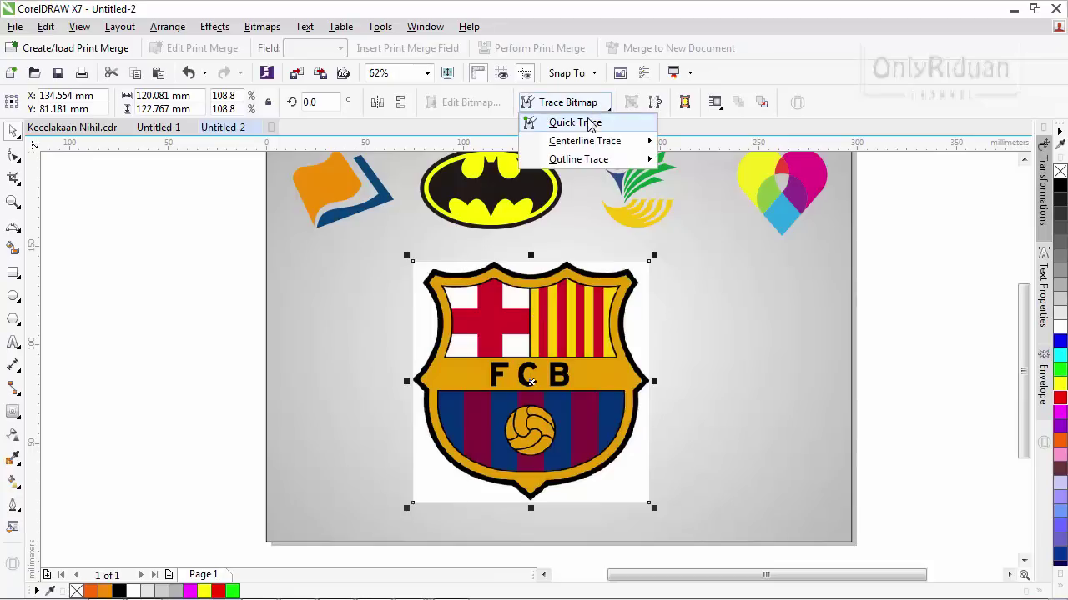
left_click(588, 124)
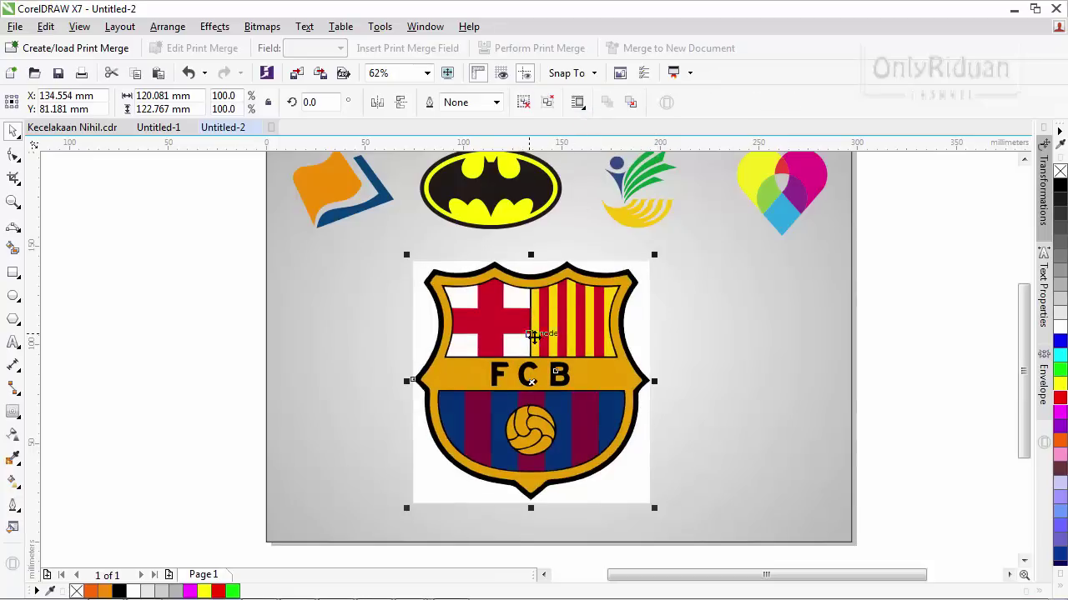
left_click_drag(528, 340, 782, 344)
scroll(686, 377, "up", 5)
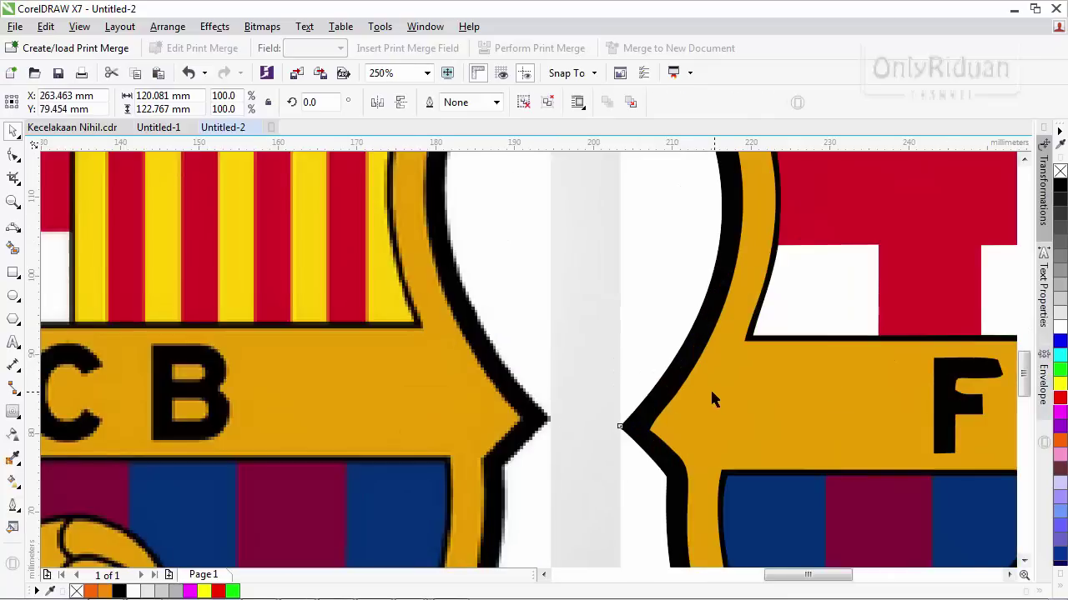
left_click_drag(711, 399, 651, 399)
scroll(588, 409, "up", 3)
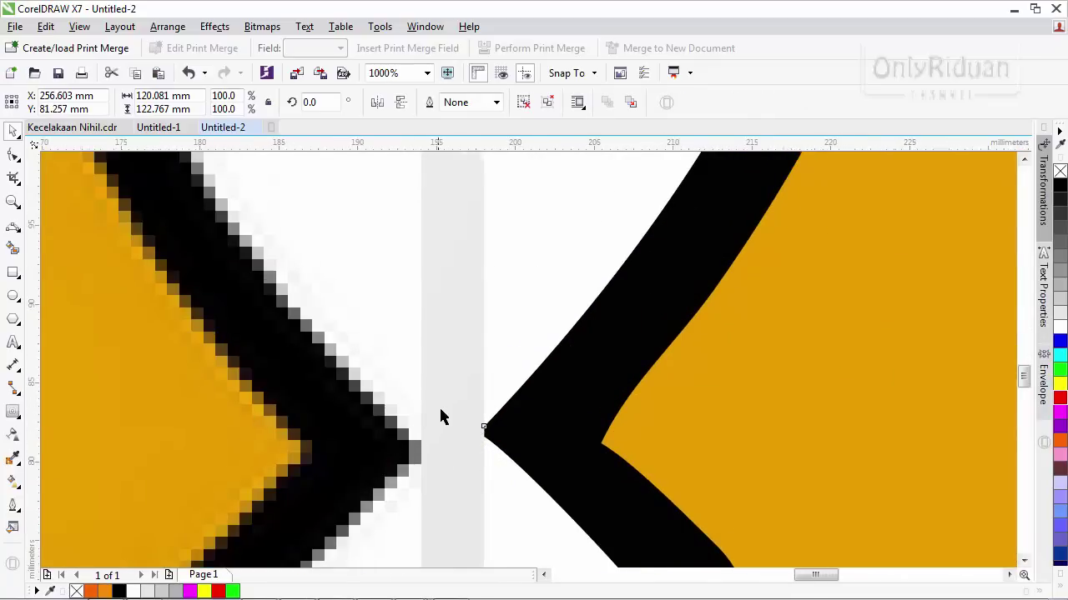
scroll(451, 410, "down", 6)
- Delete the original crest bitmap and move the traced crest into its place below the logo row
left_click(360, 379)
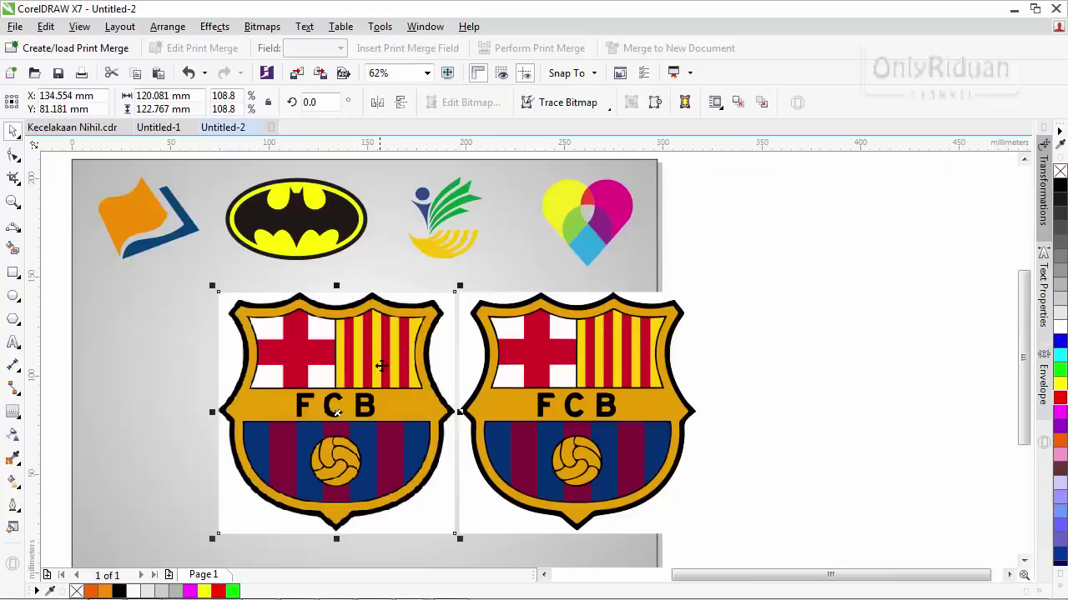
key("Delete")
left_click(584, 367)
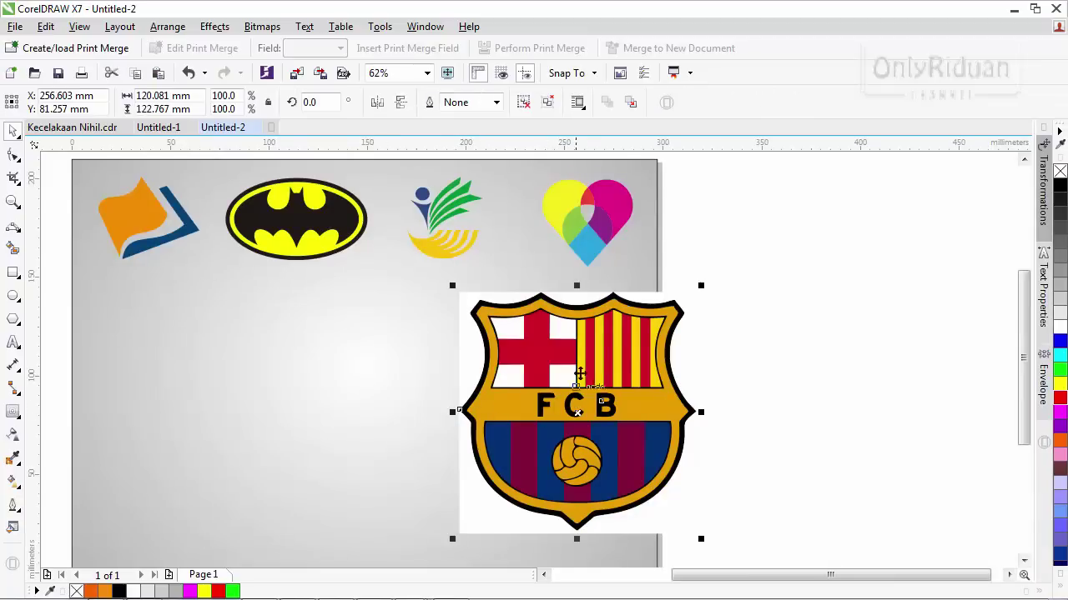
left_click_drag(584, 367, 353, 365)
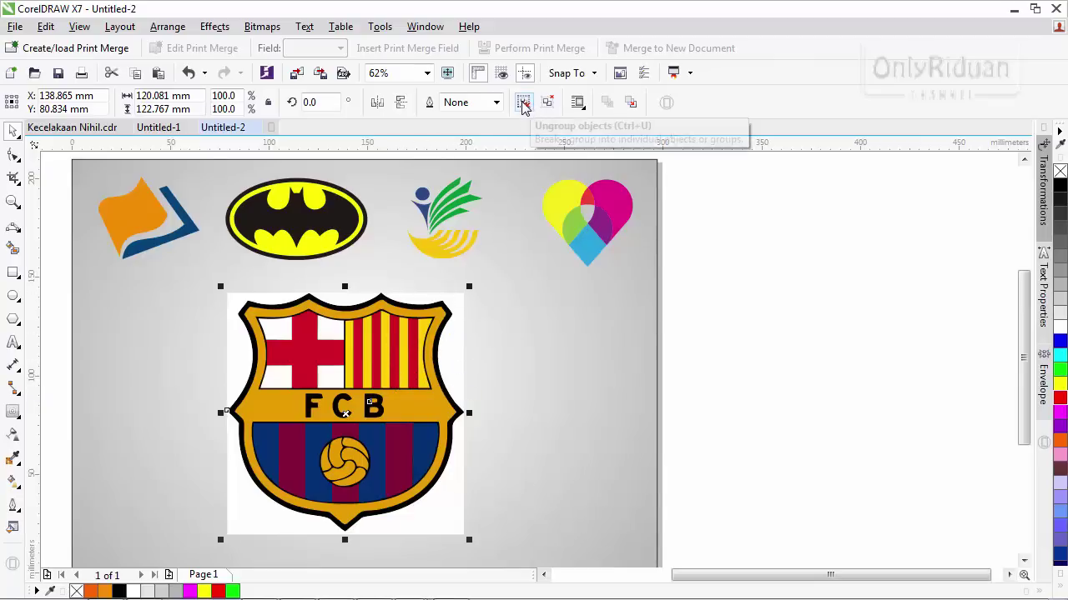
- Ungroup the traced crest and delete the white background pieces around its outline
left_click(479, 369)
scroll(352, 342, "up", 3)
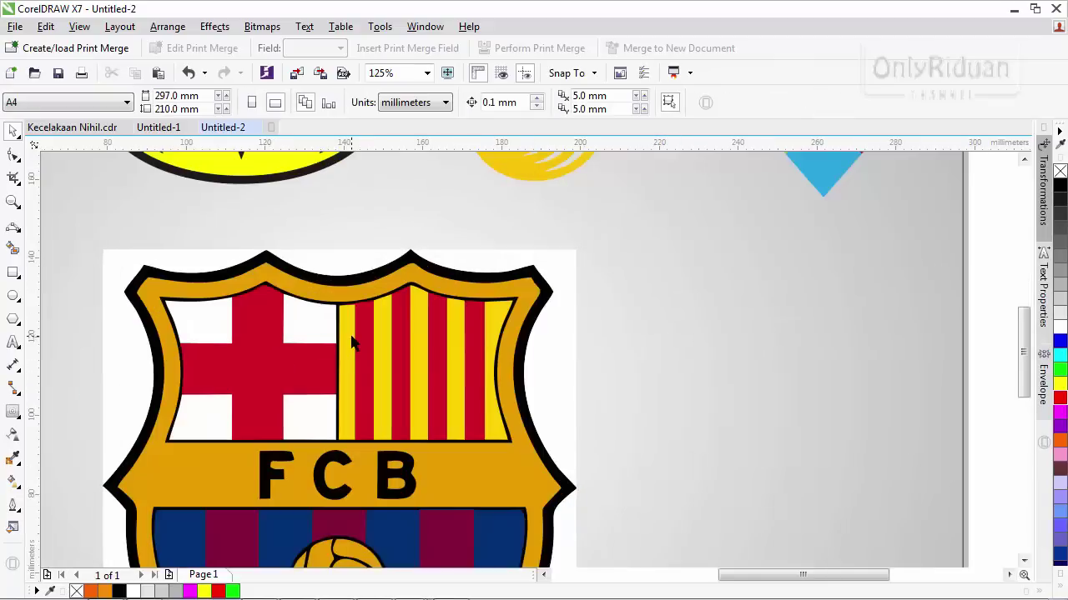
left_click(550, 344)
scroll(553, 341, "down", 3)
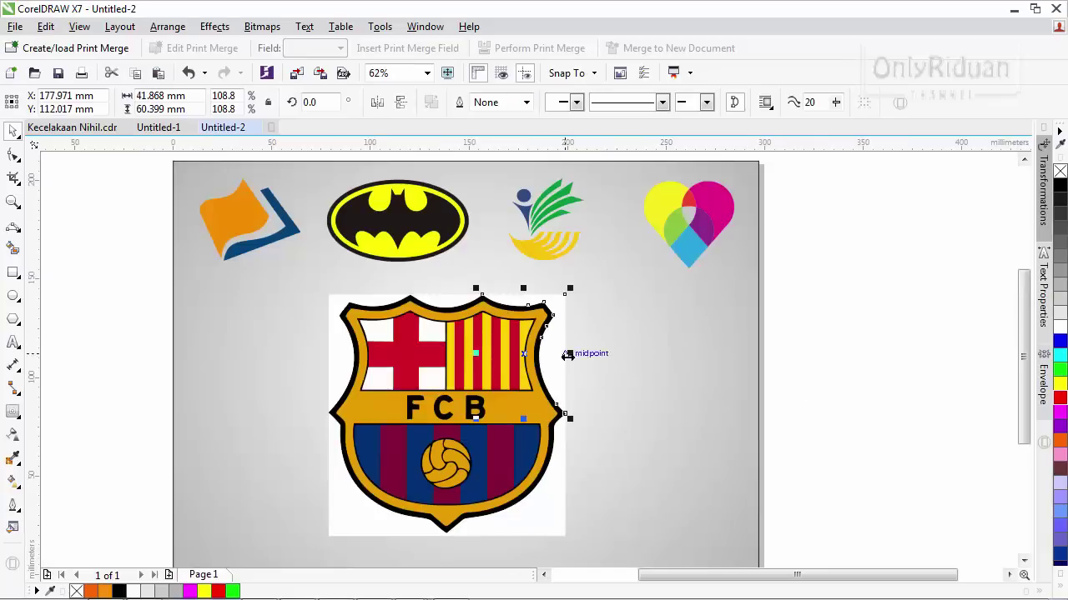
left_click(572, 370)
left_click(346, 431)
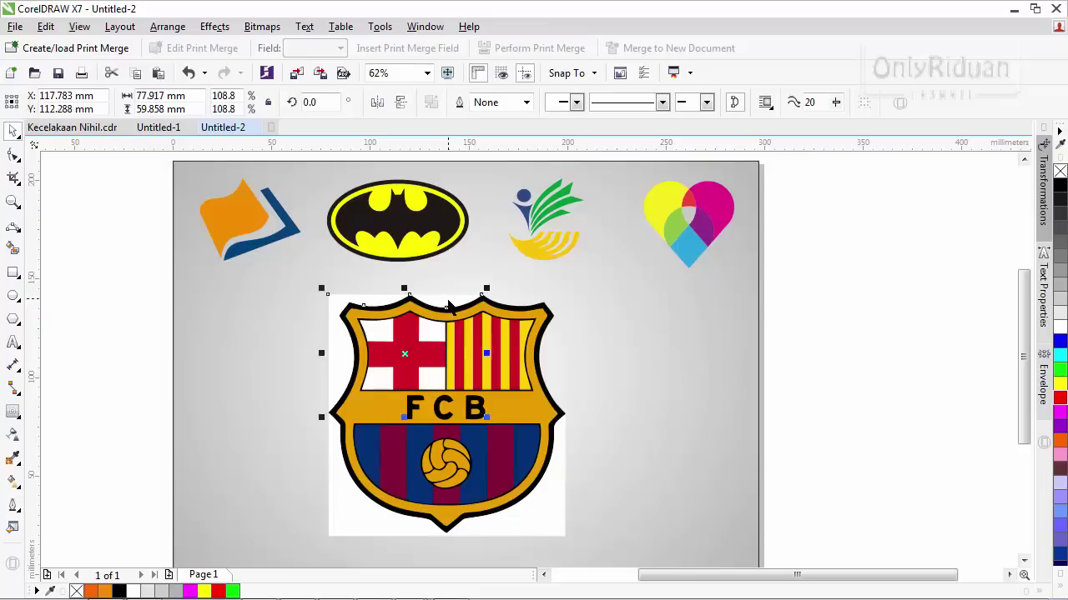
key("Escape")
left_click(338, 483)
key("Delete")
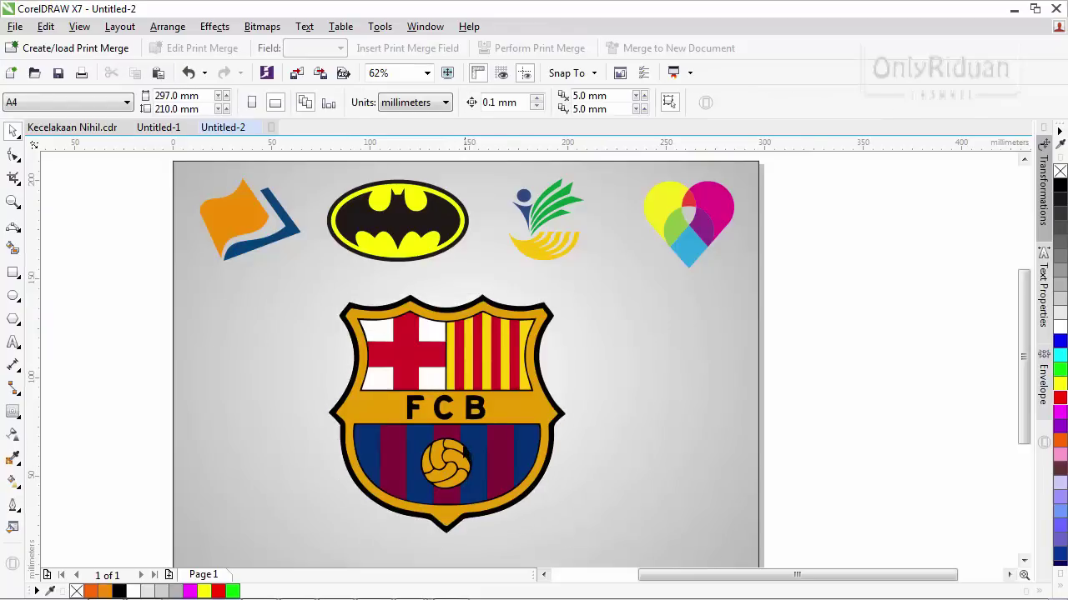
- Try moving the traced letter F sideways within the crest's orange band
scroll(458, 439, "up", 4)
scroll(459, 437, "down", 1)
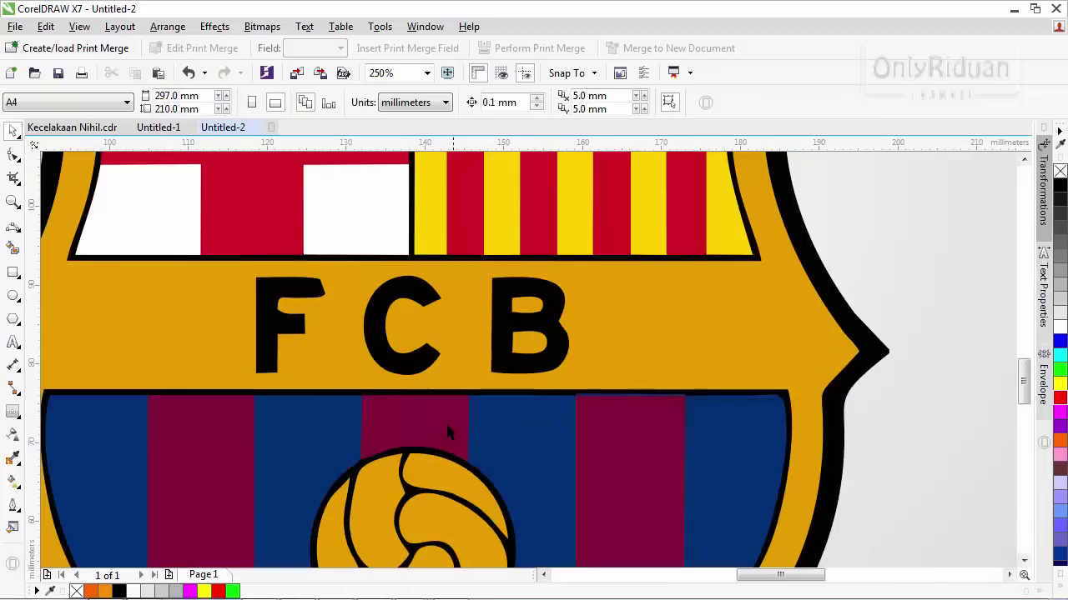
scroll(438, 388, "down", 1)
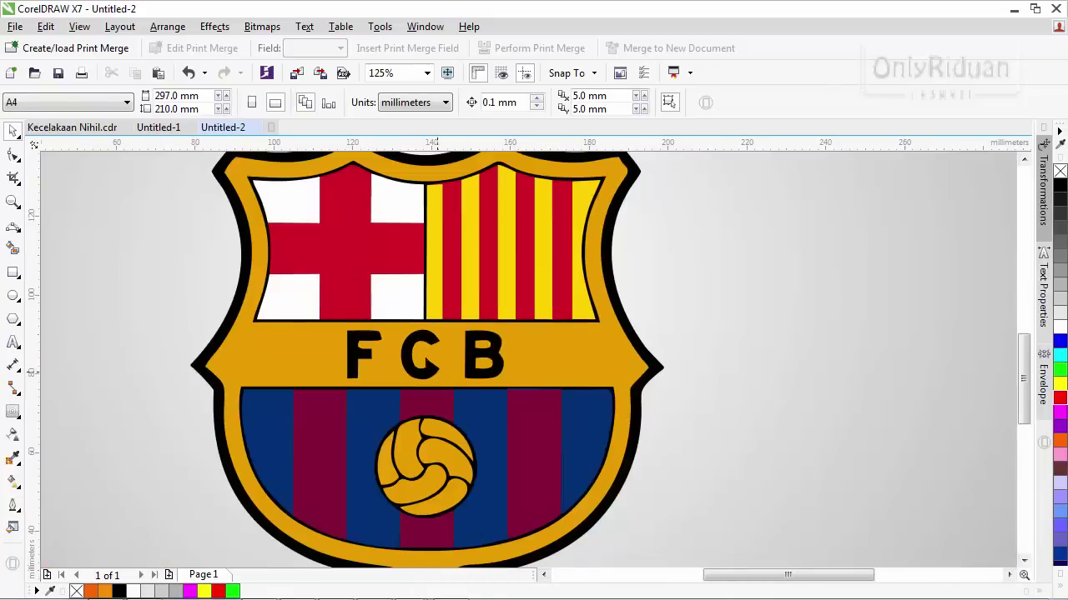
left_click(360, 359)
left_click_drag(363, 356, 305, 349)
key("ctrl+z")
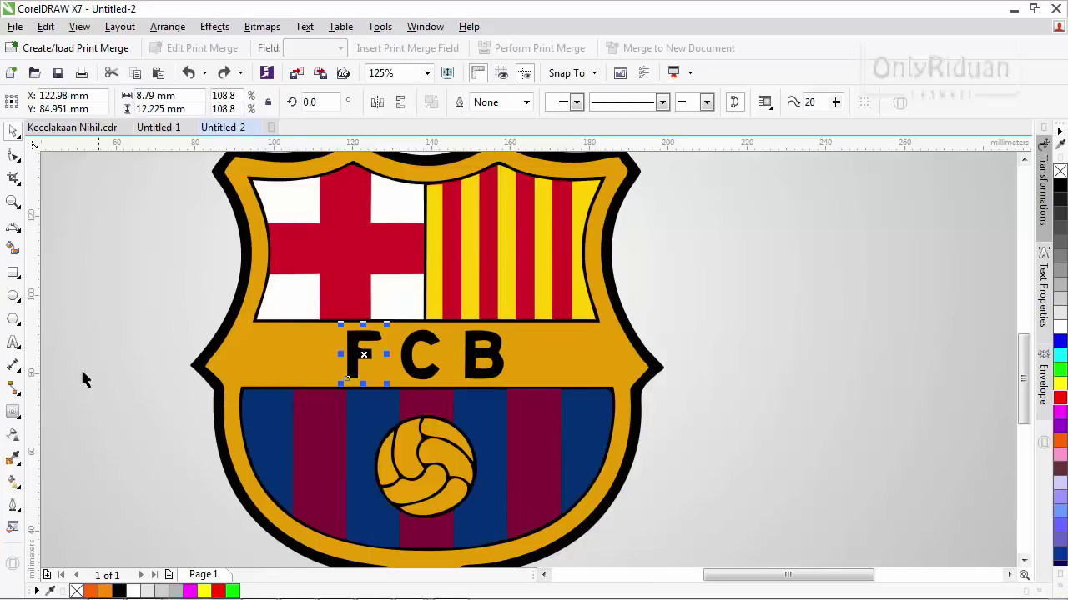
- Add the artistic text "FCB" on the empty page area beside the crest
left_click(13, 342)
left_click(716, 299)
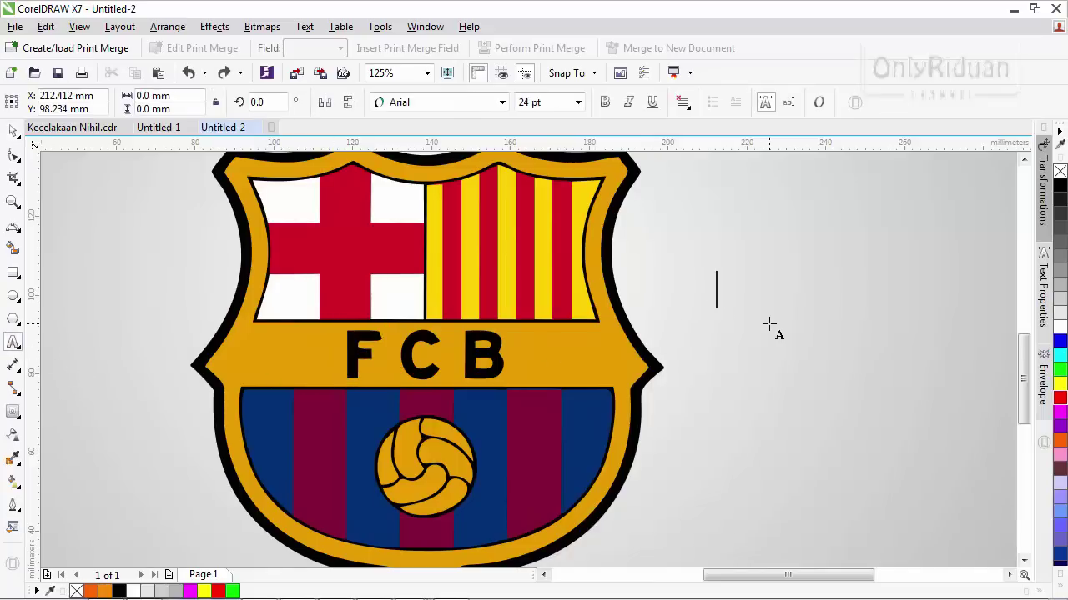
type("F")
key("Escape")
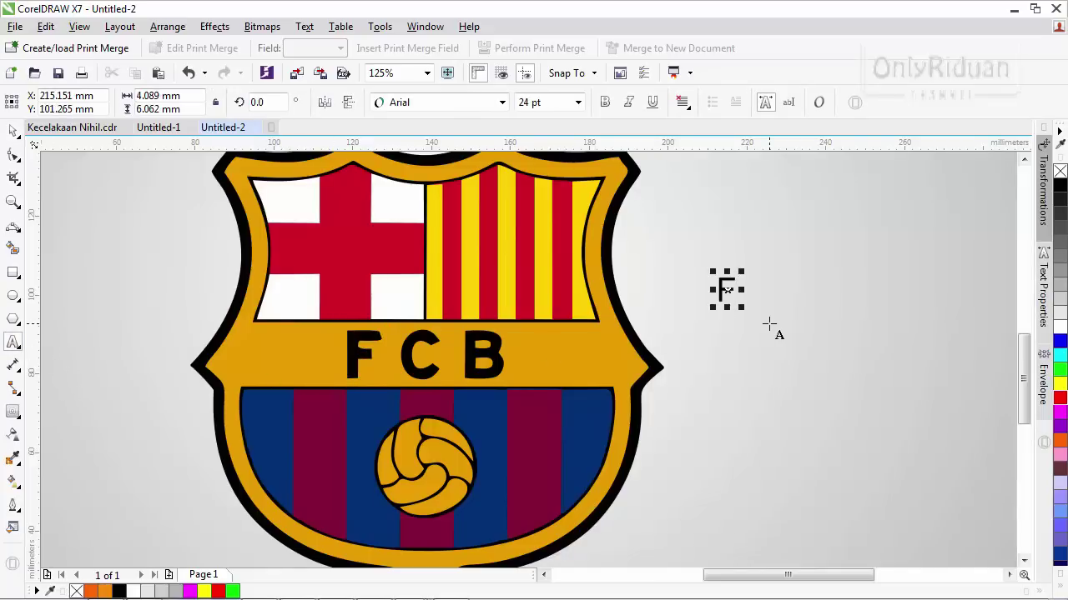
type("C")
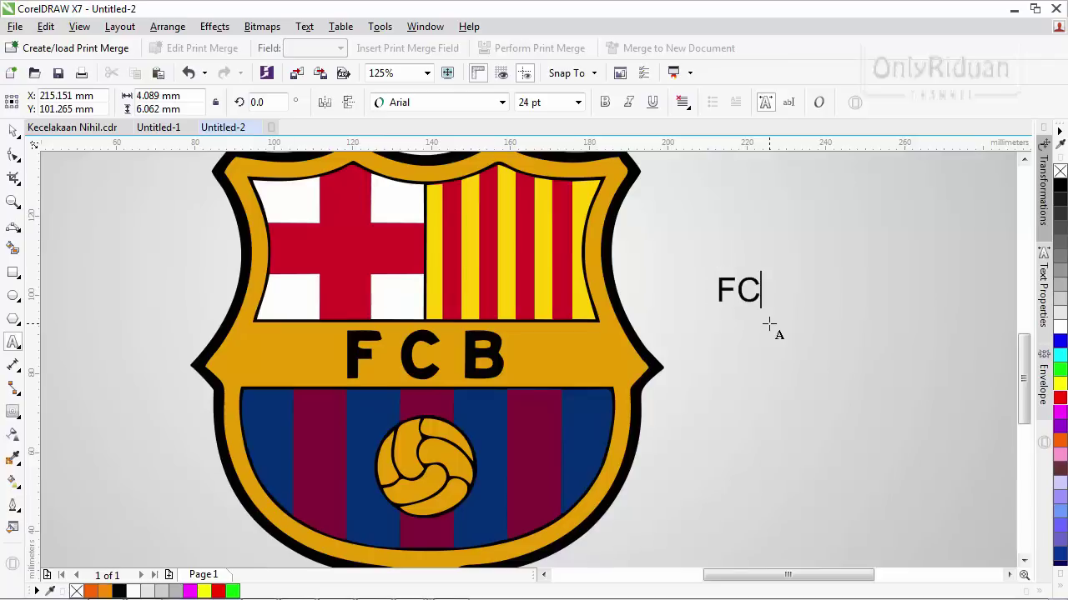
type("B")
key("Escape")
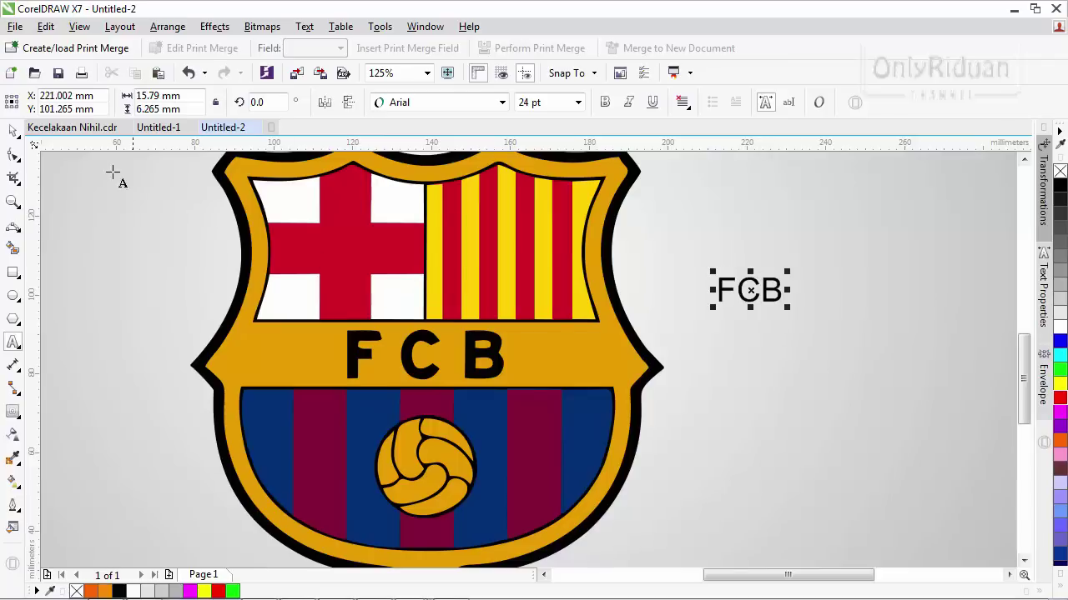
- Set the FCB text's font to Arial Black and fill it with dark gray
left_click(12, 131)
left_click(502, 102)
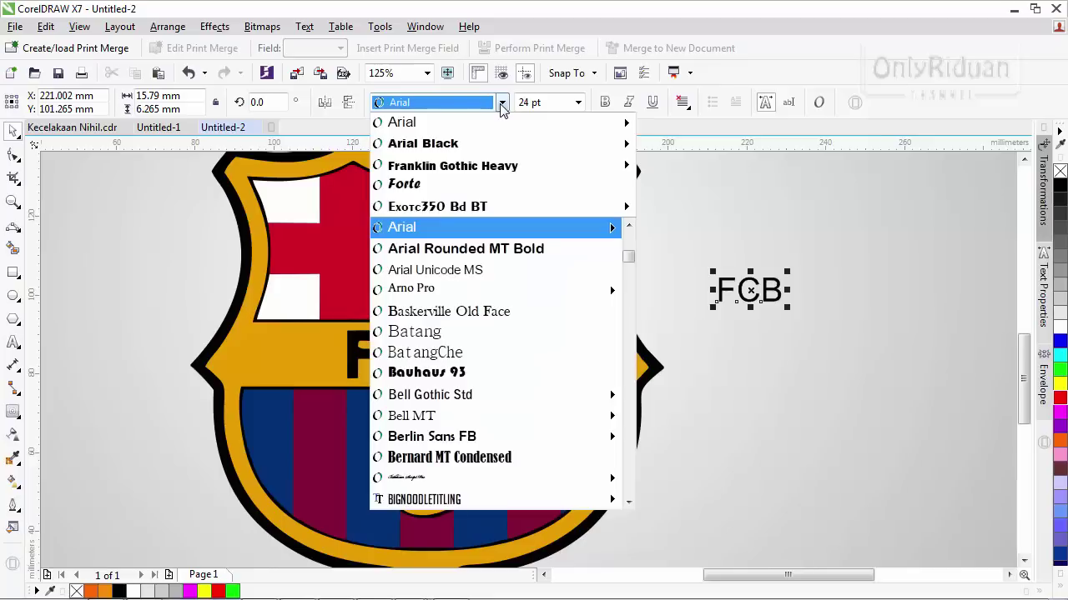
mouse_move(465, 148)
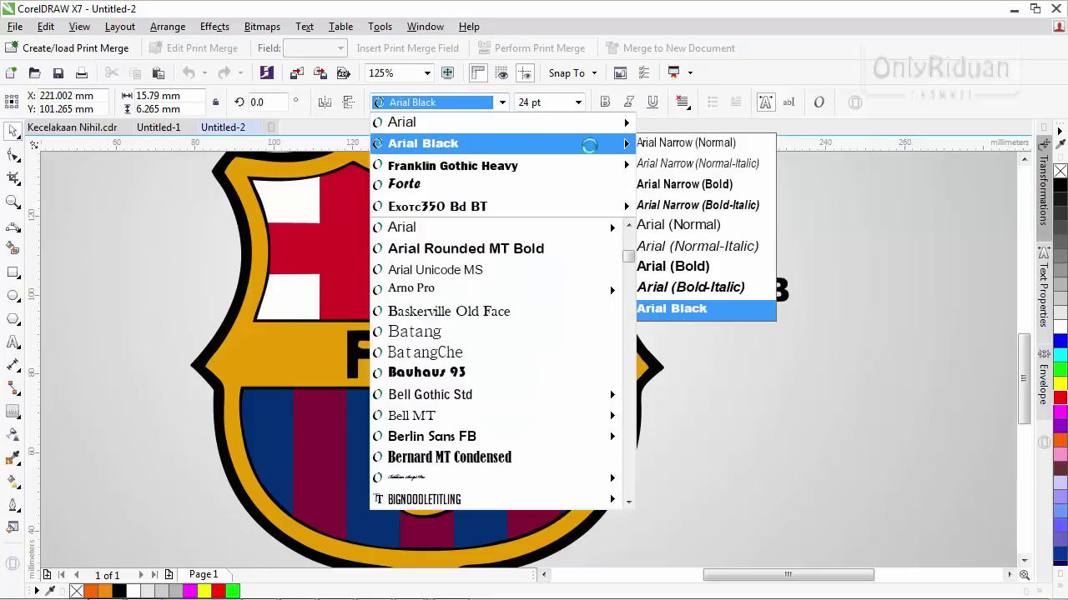
left_click(699, 308)
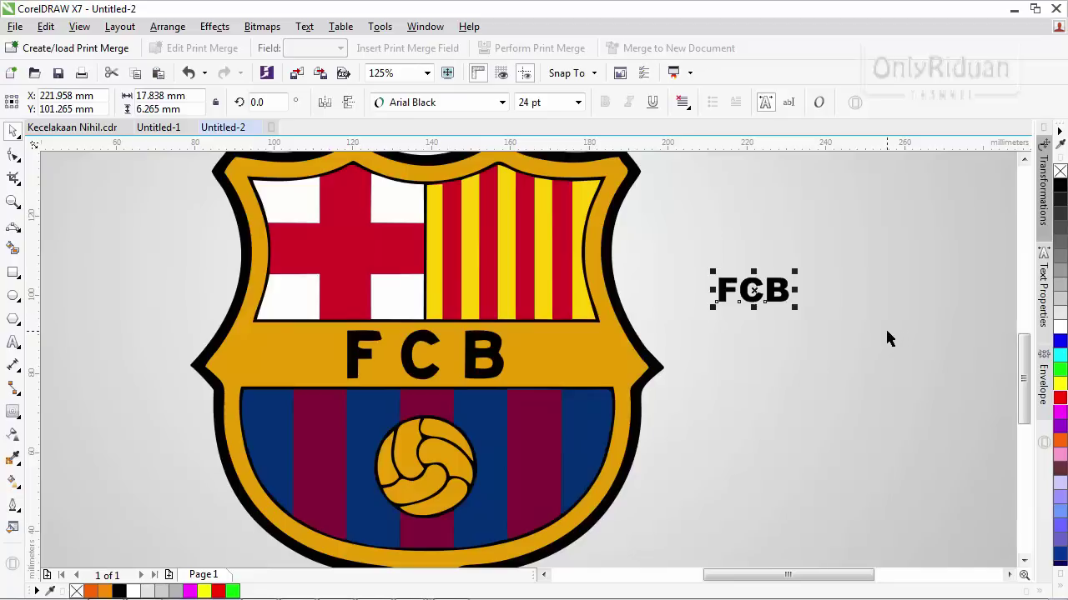
left_click(1060, 241)
- Move the gray FCB text onto the crest's orange band, aligning its F with the traced F's upper-left corner
left_click_drag(760, 287, 315, 297)
scroll(400, 354, "up", 2)
scroll(401, 357, "up", 2)
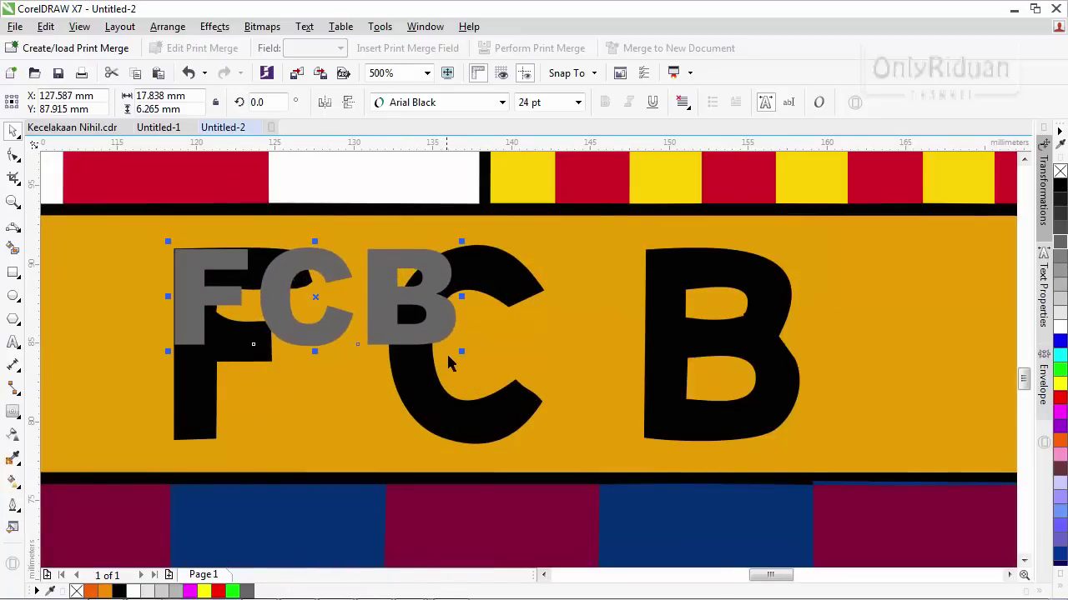
- Stretch the gray FCB text to about 12.4 mm high and widen its letter spacing to about 39 mm overall, covering the traced letters
left_click_drag(315, 351, 318, 447)
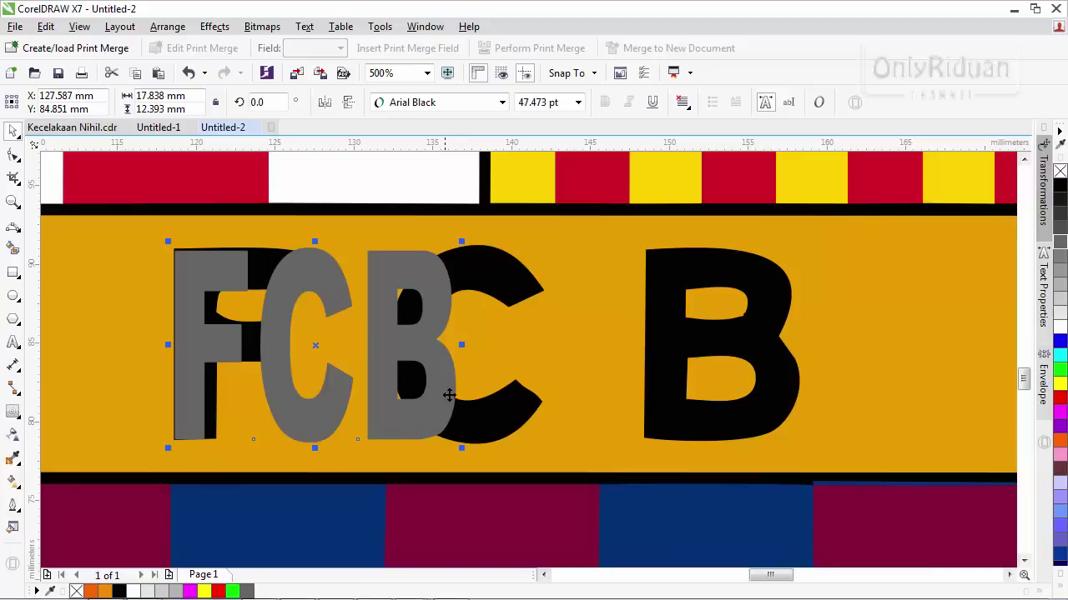
left_click_drag(459, 347, 634, 347)
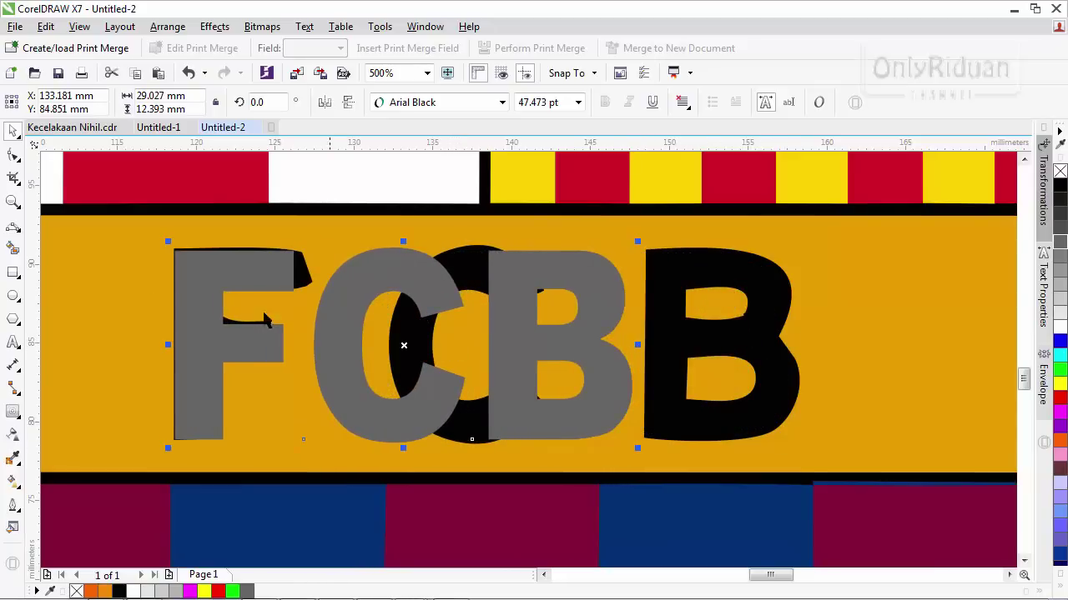
left_click(13, 155)
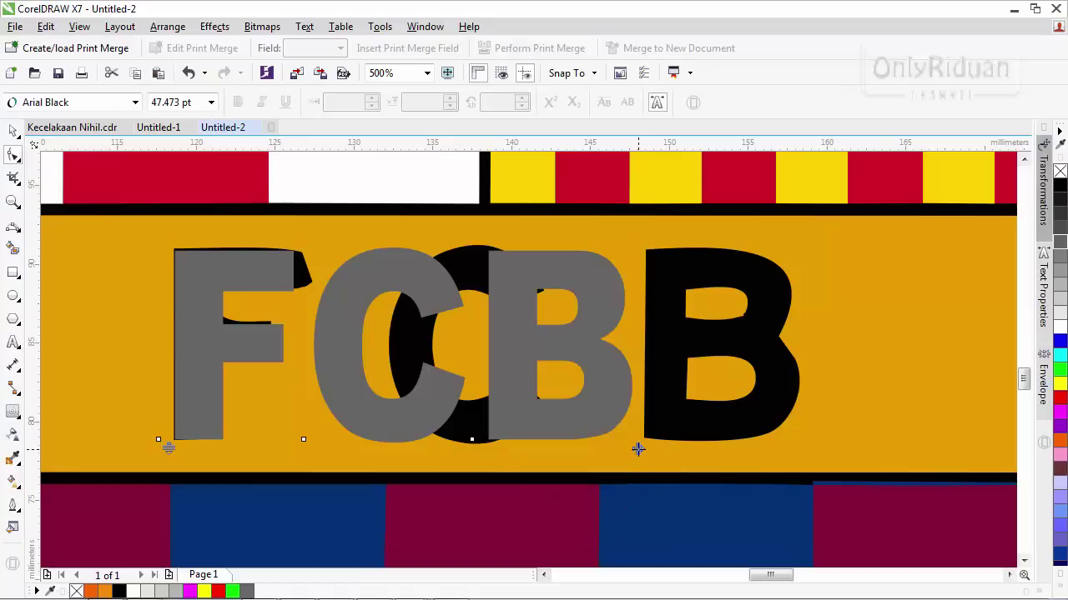
left_click_drag(637, 450, 778, 459)
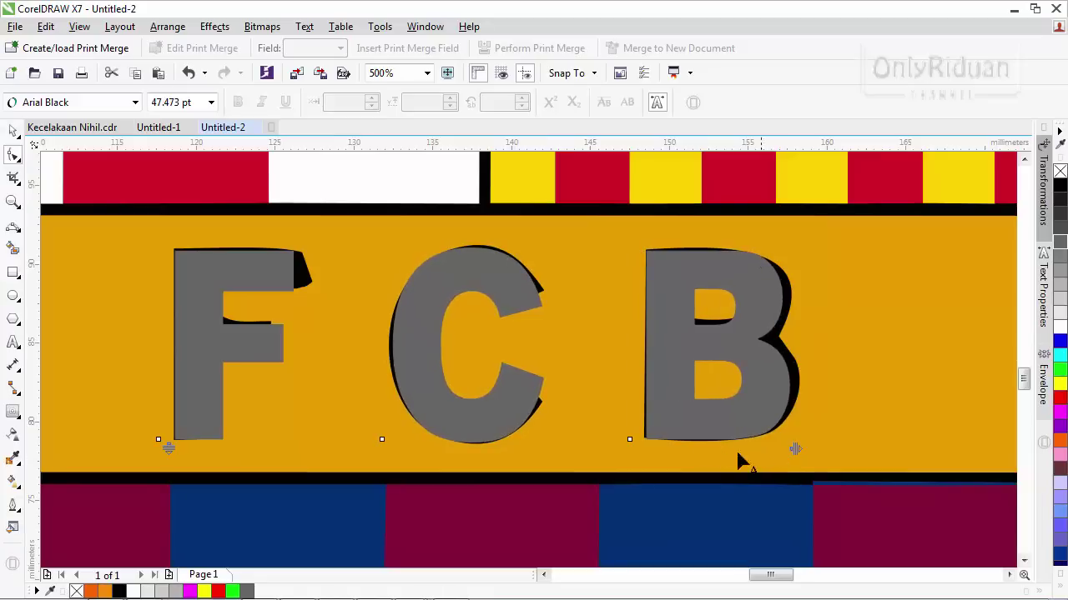
- Fill the FCB text with black and move it off the orange band to the empty area beside the crest
scroll(680, 439, "down", 1)
scroll(680, 439, "down", 1)
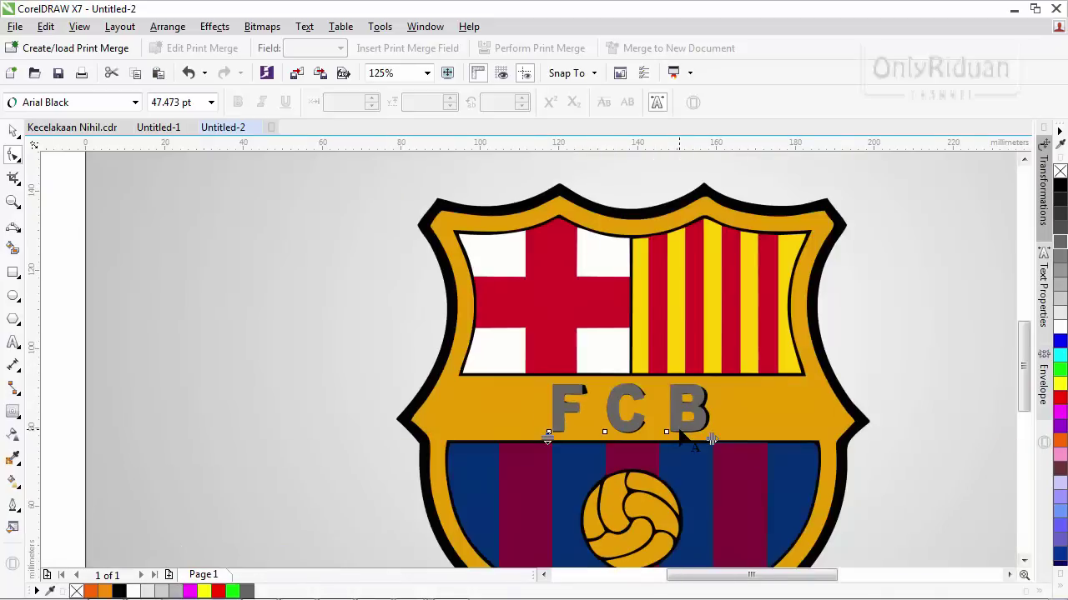
left_click(13, 131)
left_click(1060, 185)
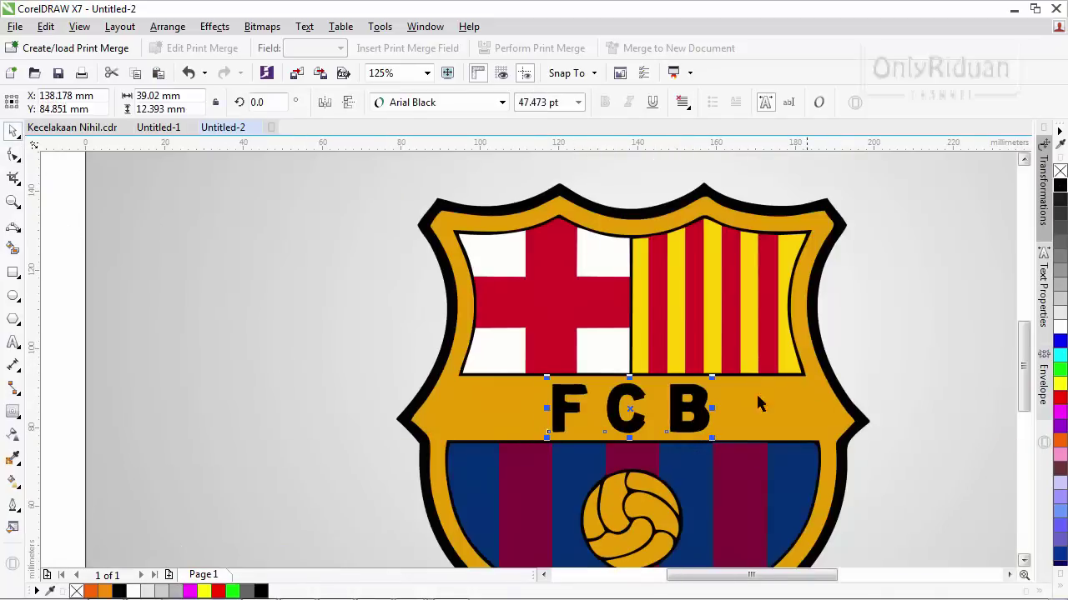
left_click_drag(629, 408, 351, 408)
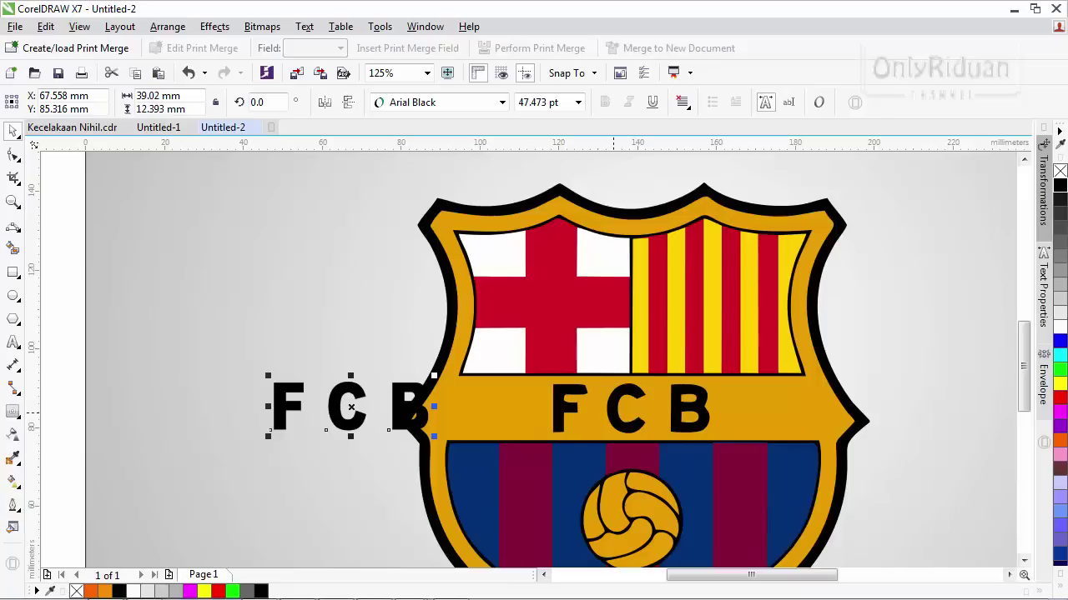
- Delete the traced F, C and B from the orange band and move the black FCB text into their place
left_click(644, 423)
key("Delete")
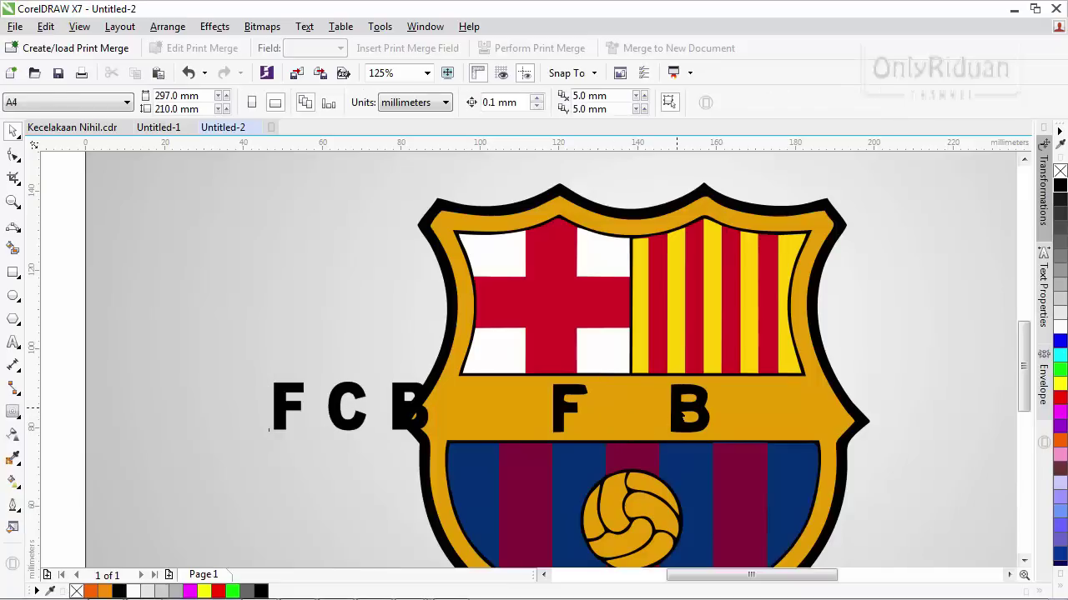
left_click(685, 411)
key("Delete")
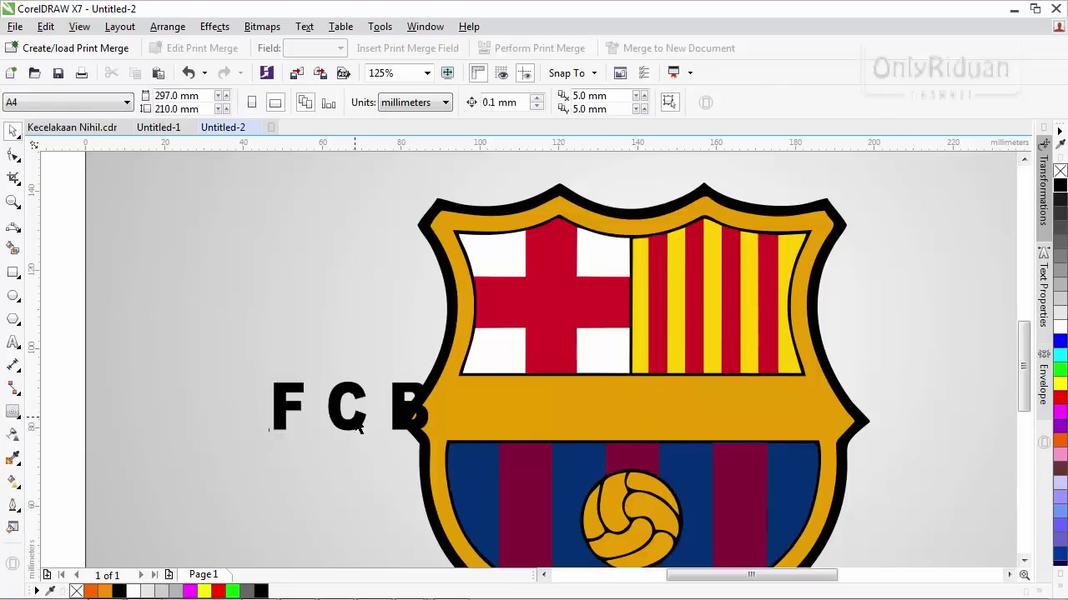
left_click_drag(360, 428, 632, 421)
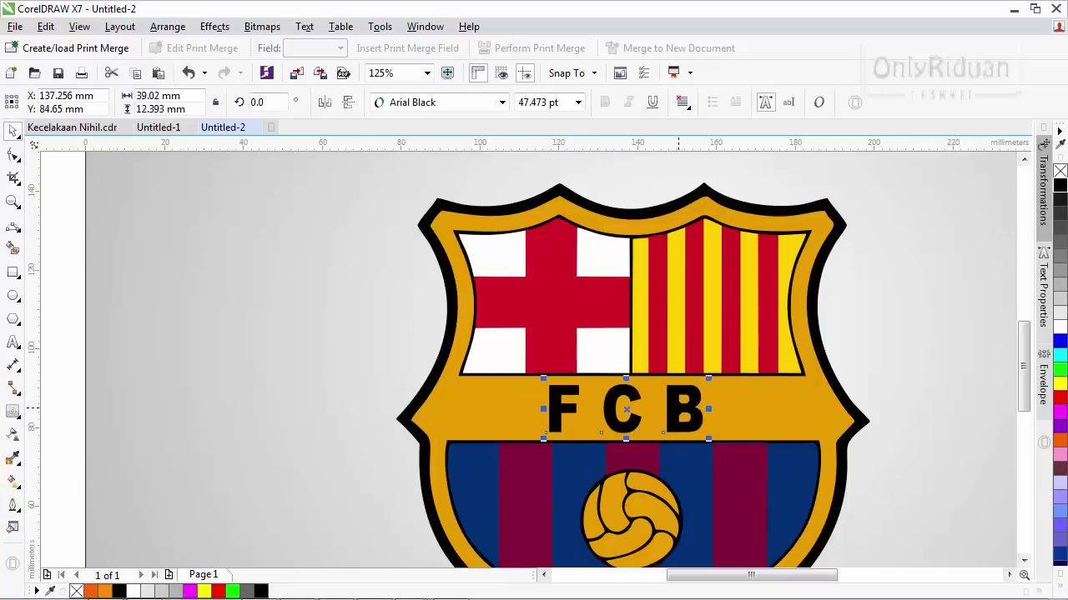
- Select all parts of the Barcelona crest together with the FCB text and group them
scroll(671, 408, "down", 2)
left_click_drag(1008, 553, 504, 287)
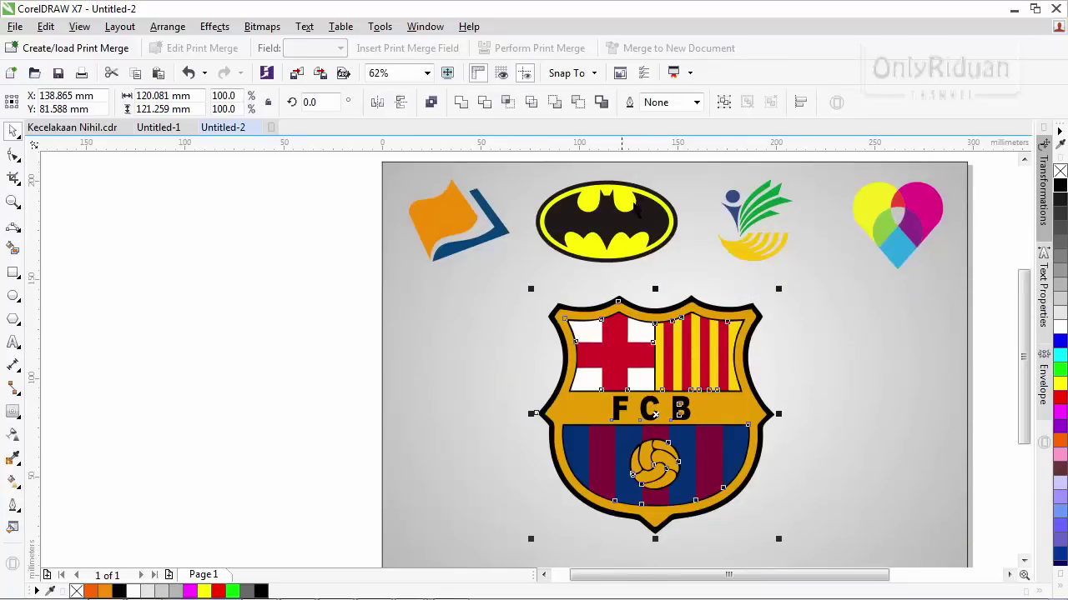
left_click(723, 102)
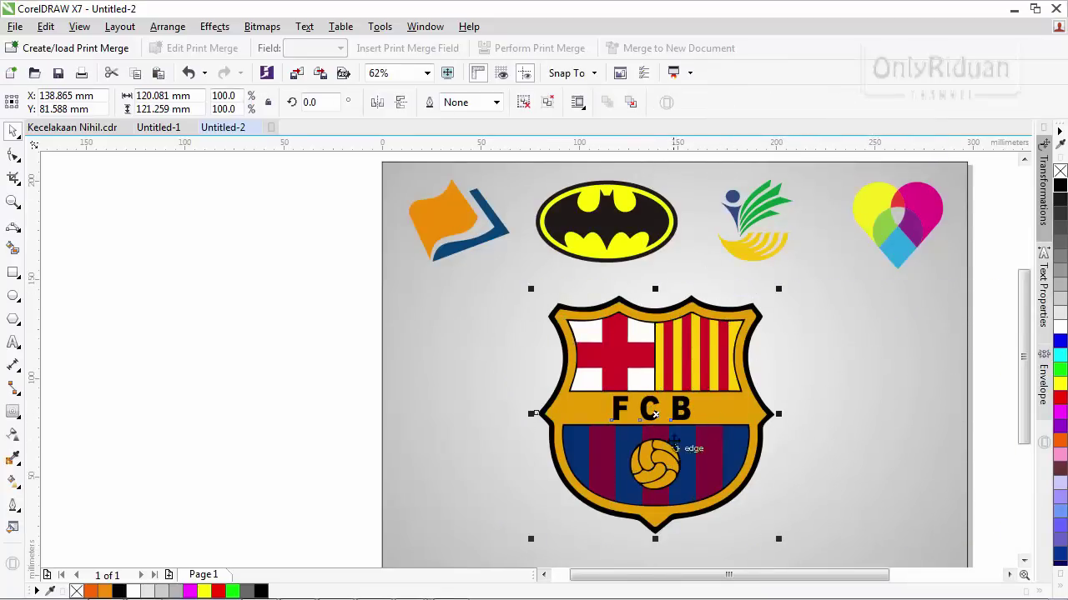
- Move the grouped crest to the middle of the gray page's lower area, beneath the row of four logos
left_click_drag(656, 415, 684, 434)
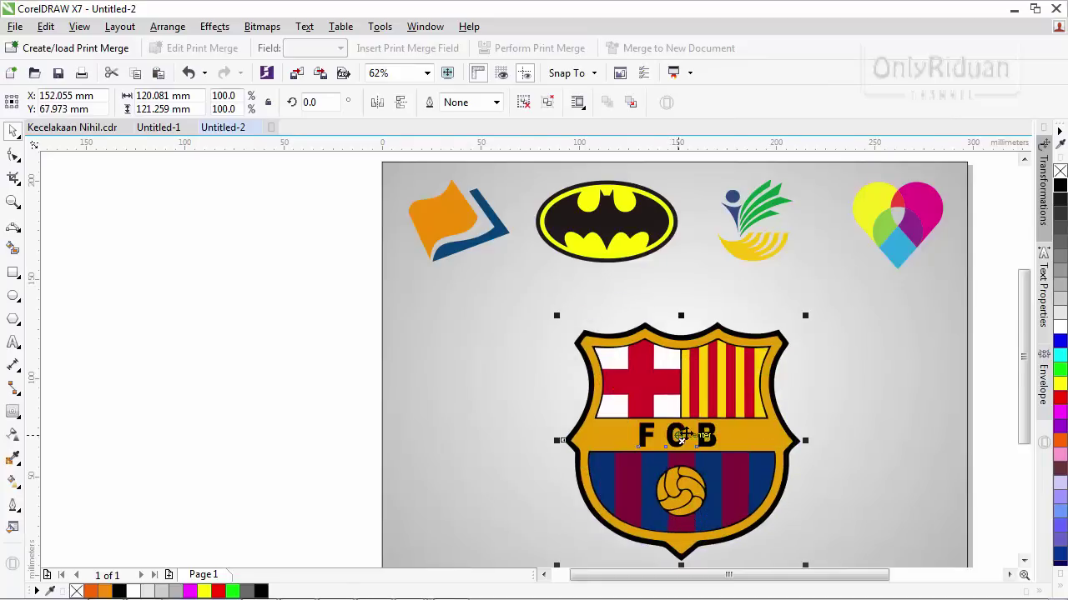
scroll(686, 432, "down", 3)
scroll(692, 423, "up", 5)
scroll(697, 417, "down", 2)
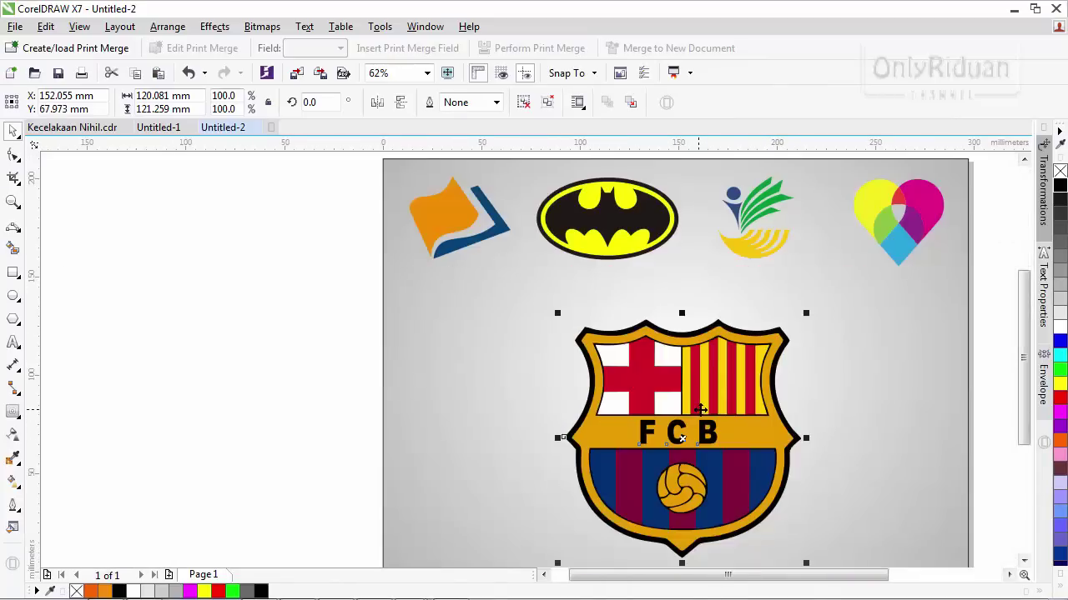
left_click_drag(726, 417, 714, 406)
scroll(716, 404, "down", 1)
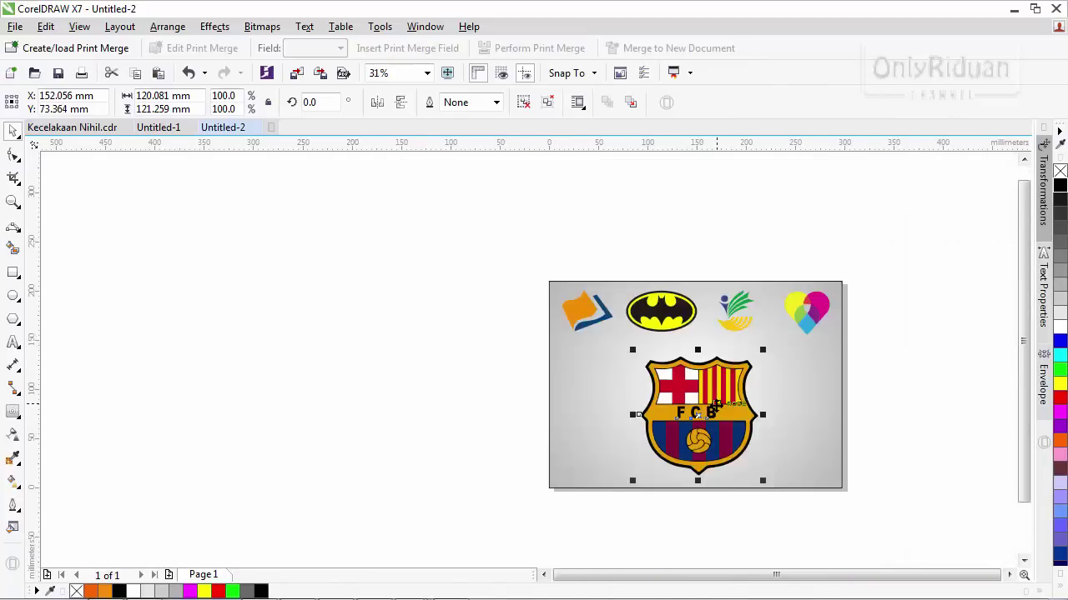